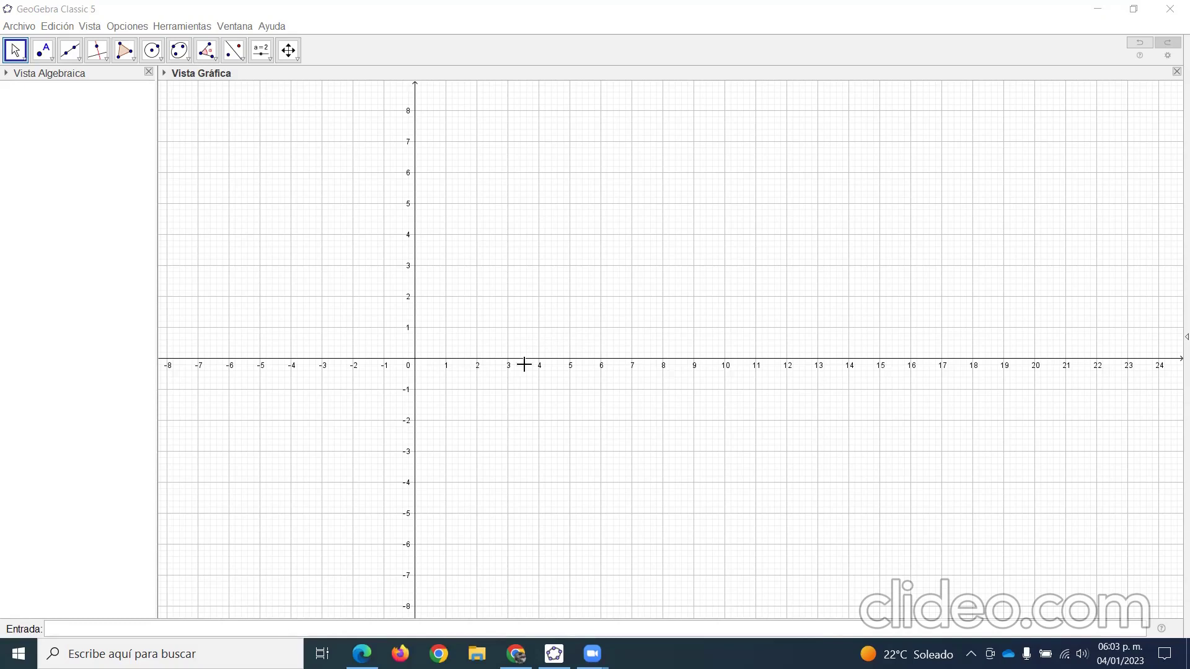
Step: Place an Integer slider named BCI in the graphics view, near the point (-7, 8)
click(263, 50)
click(263, 51)
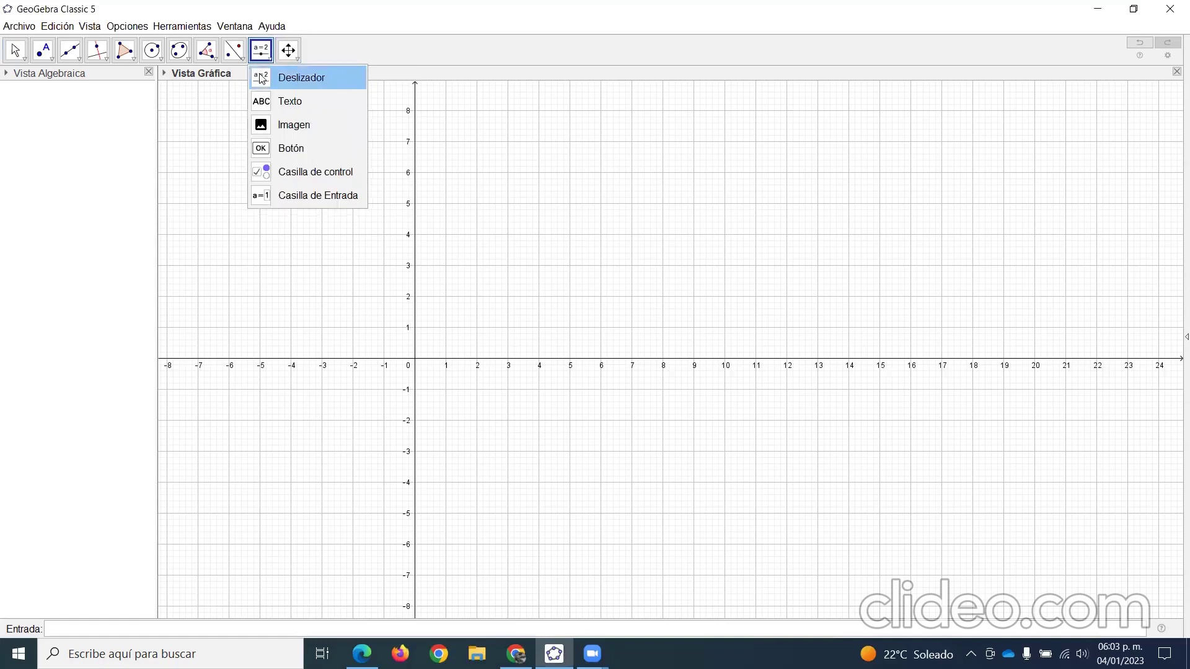
click(269, 75)
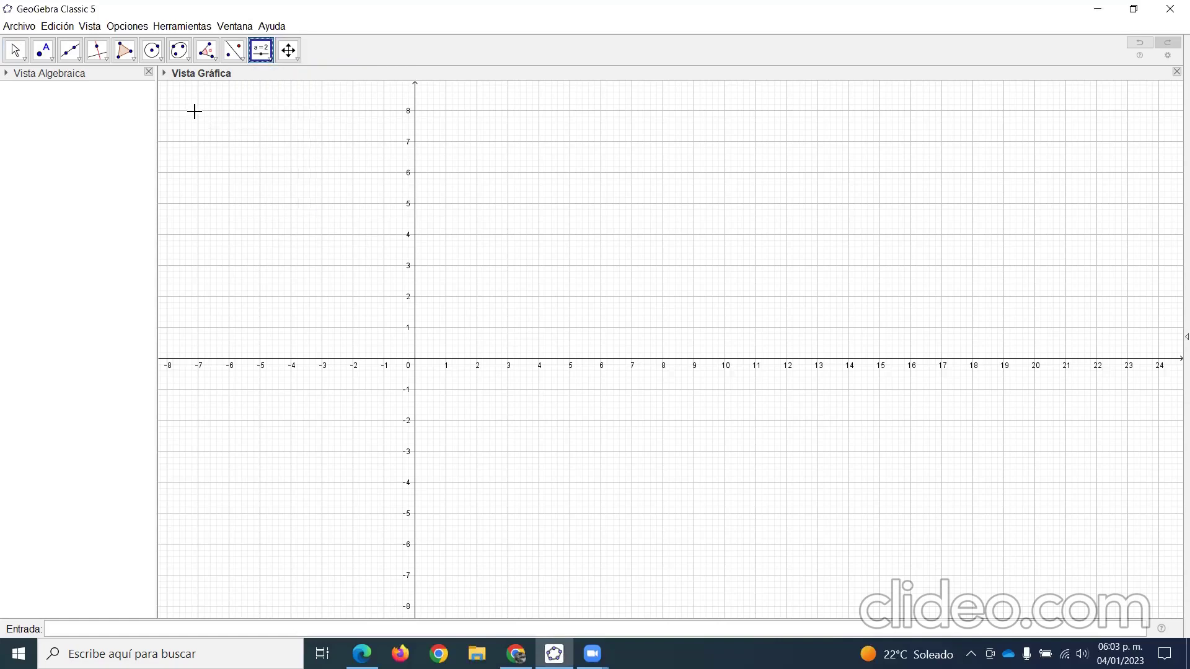
click(417, 221)
click(457, 303)
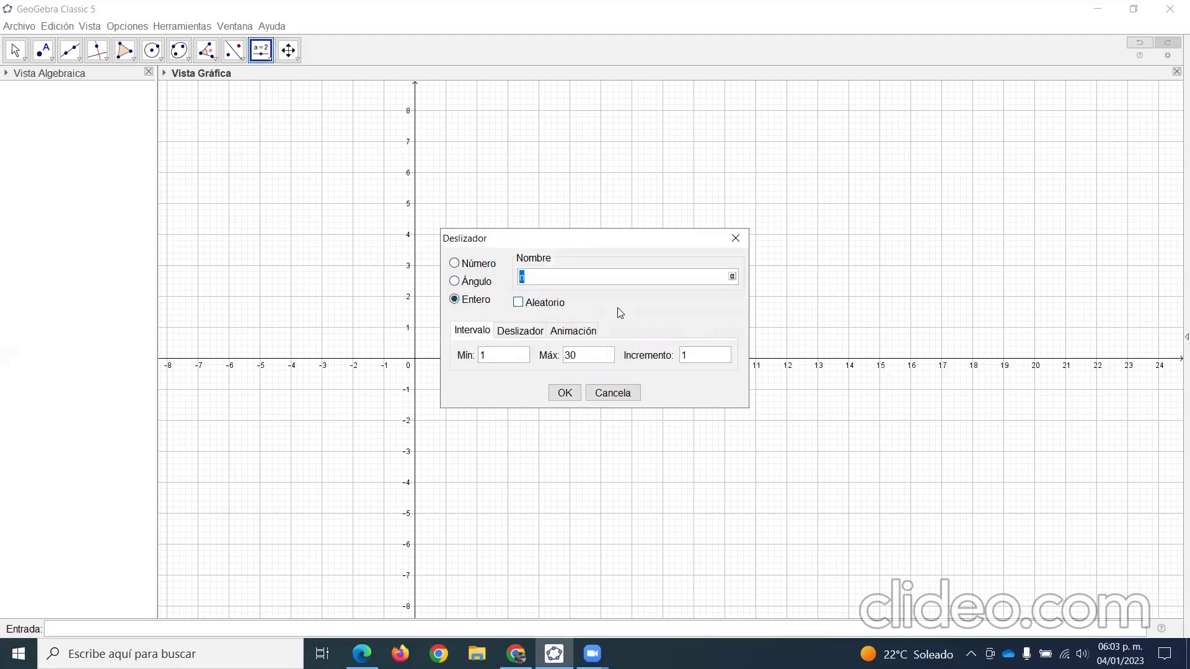
text(BC)
Step: Set the BCI slider's interval from 30 to 50 with an increment of 0.1 and create it
drag(505, 355, 466, 359)
text(30)
double_click(578, 357)
text(50)
double_click(701, 357)
text(0.1)
click(562, 388)
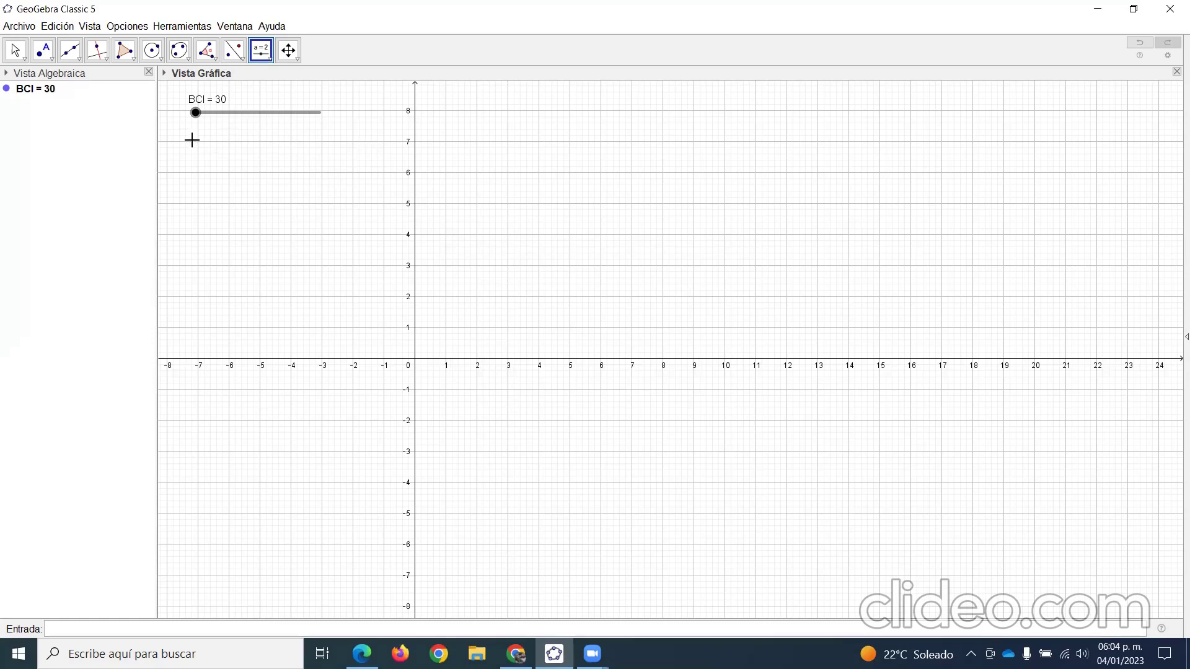
Step: Place an Angle slider named AngBCI just below the BCI slider
click(194, 143)
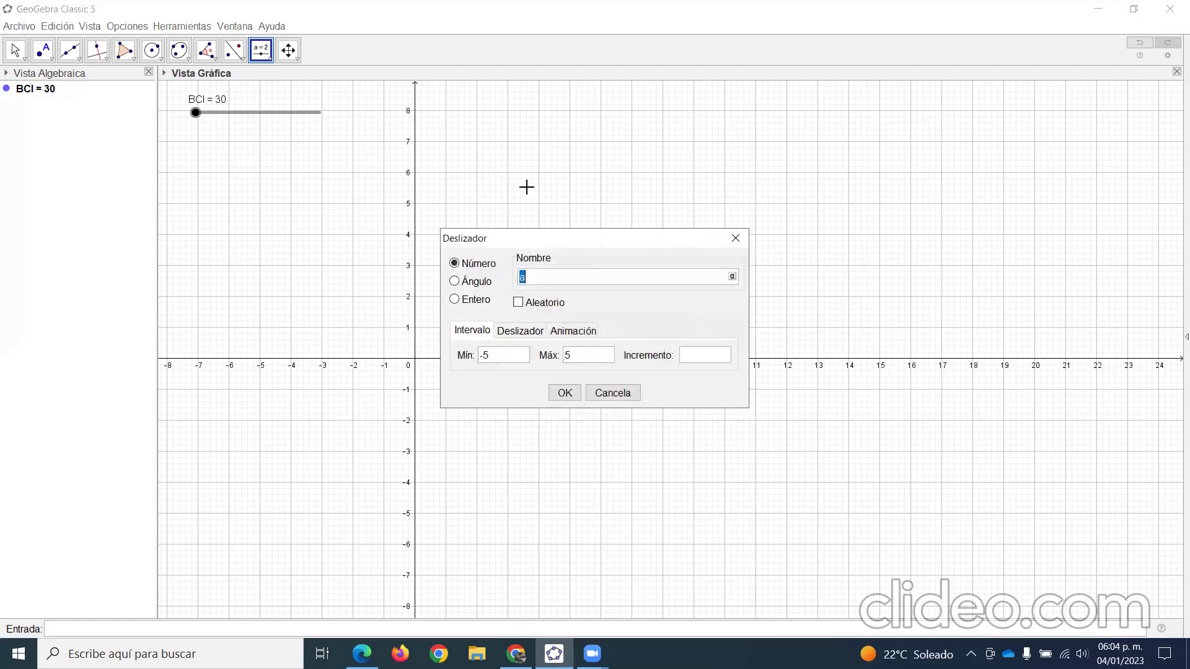
click(456, 283)
text(AngBCI)
Step: Set the AngBCI slider's interval from -10° to 10° with an increment of 0.1° and create it
click(483, 359)
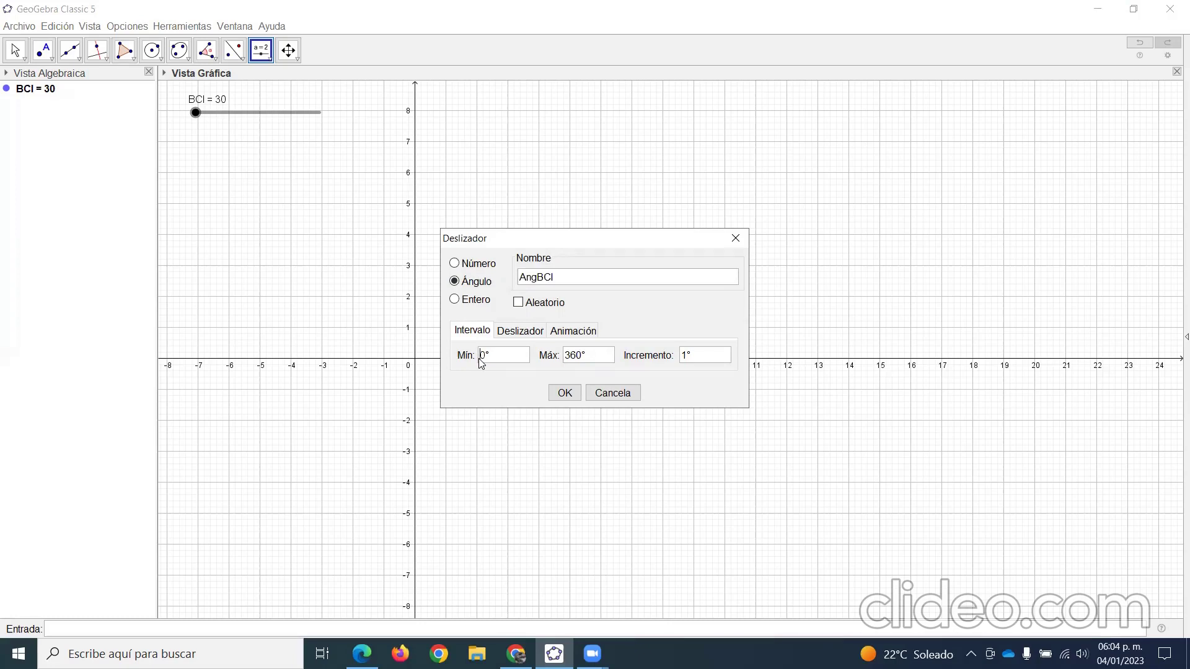
click(480, 355)
text(-1)
click(575, 355)
key(BackSpace)
key(BackSpace)
text(1)
click(689, 358)
text(0.)
click(563, 393)
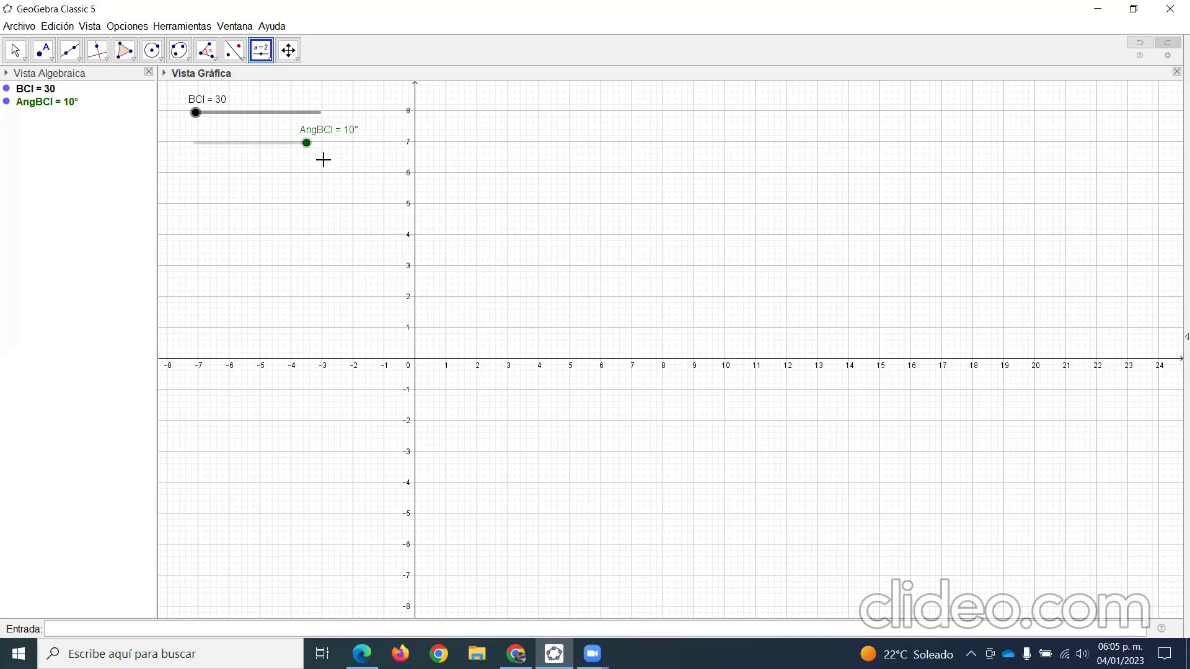
Step: Draw a circle by centre and radius, centred at the origin with radius BCI
click(160, 59)
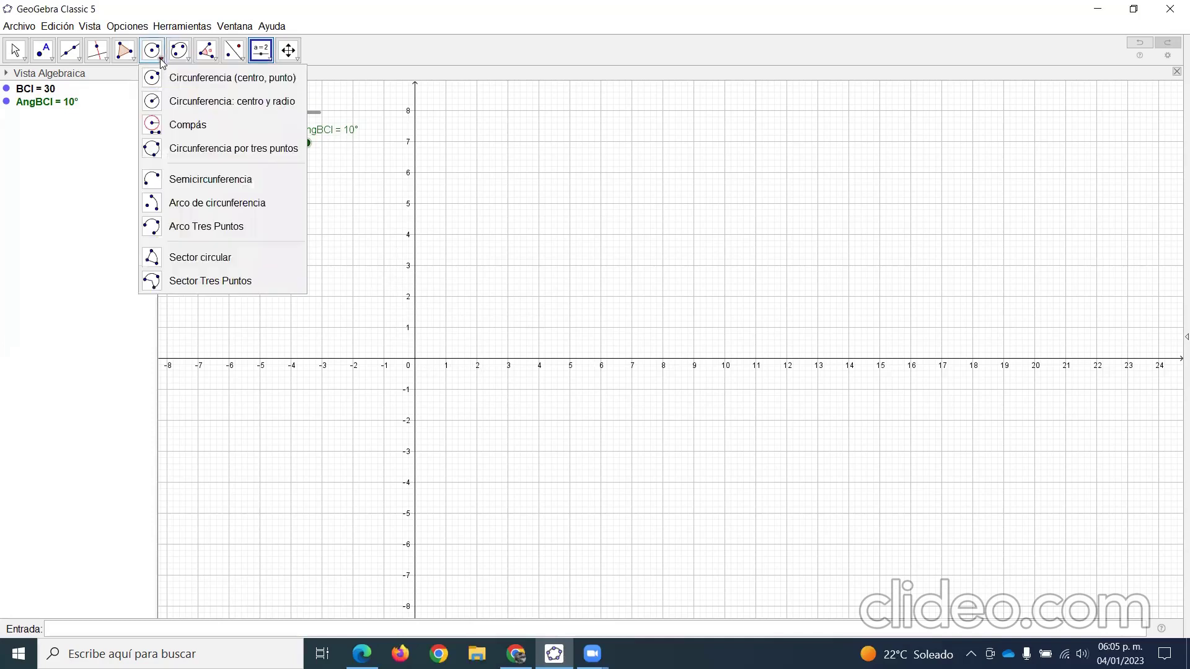
click(211, 105)
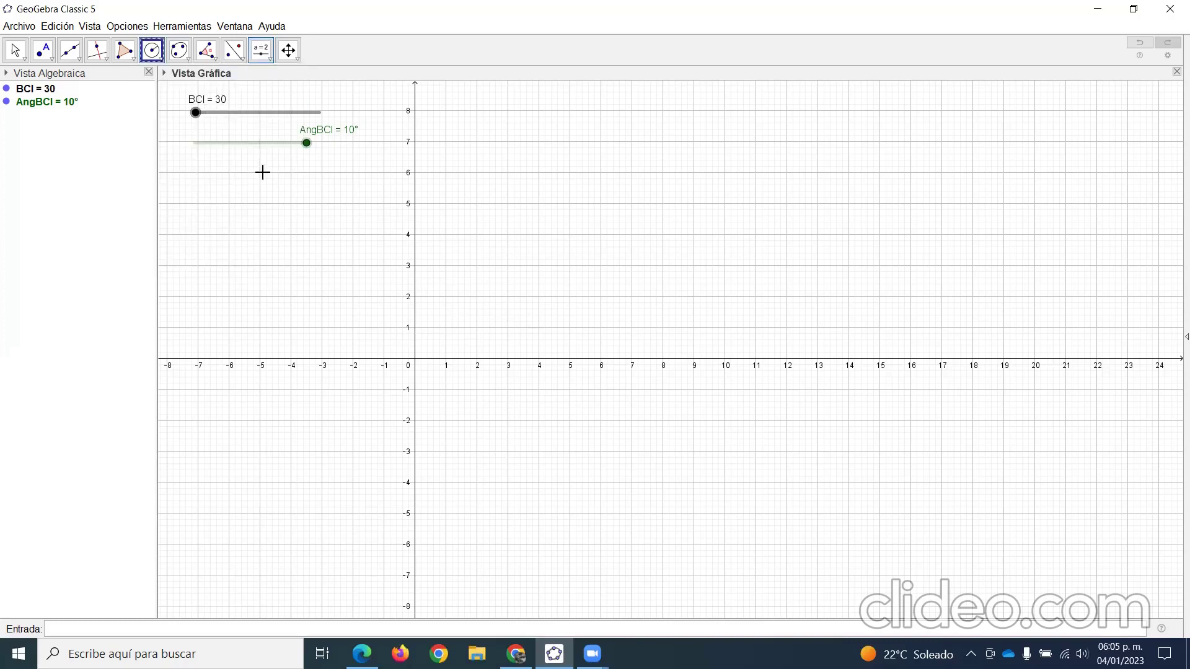
click(416, 361)
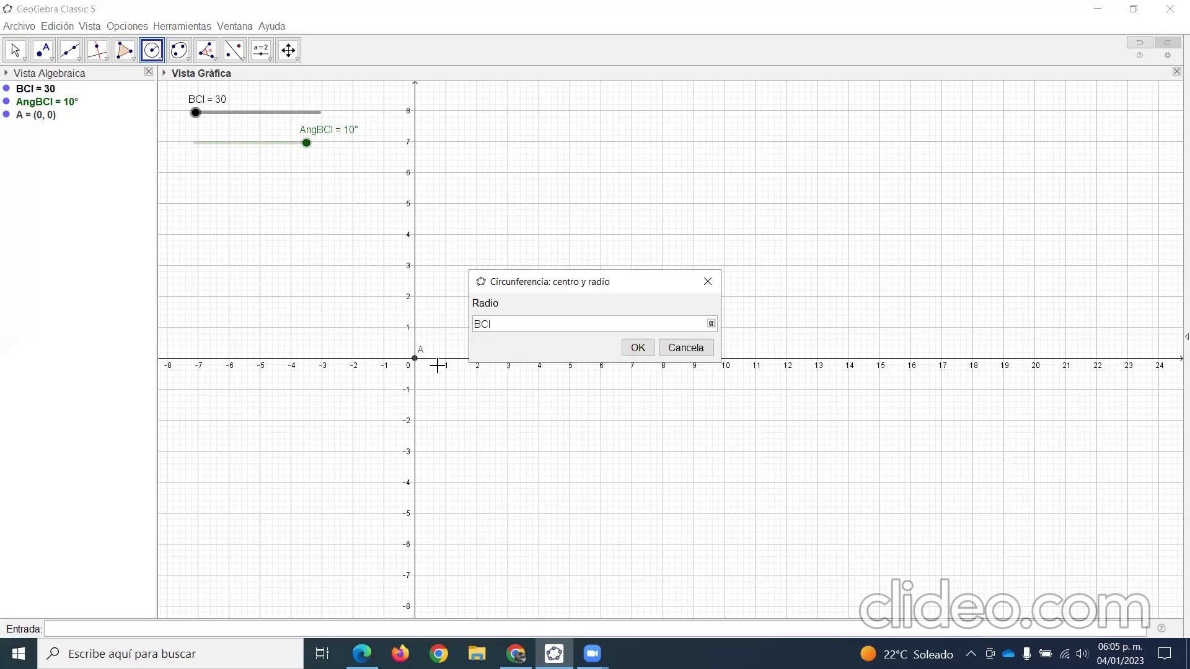
click(638, 348)
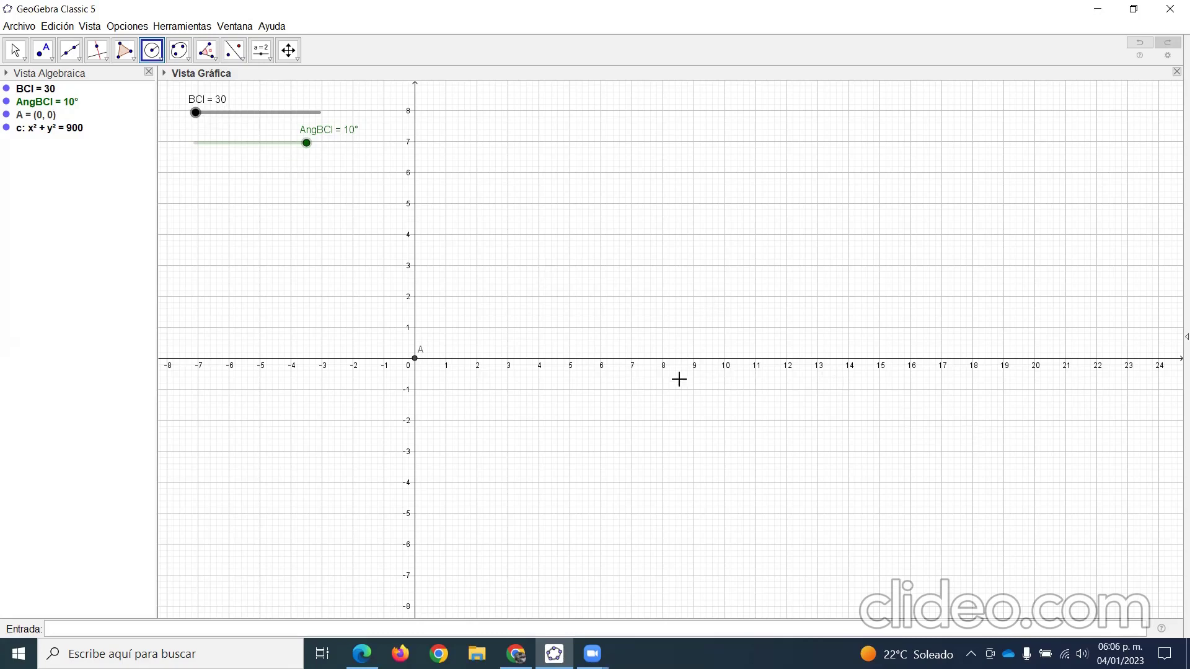
Step: Create the intersection point of the circle and the positive x-axis
scroll(700, 377, down, 1)
scroll(657, 381, down, 4)
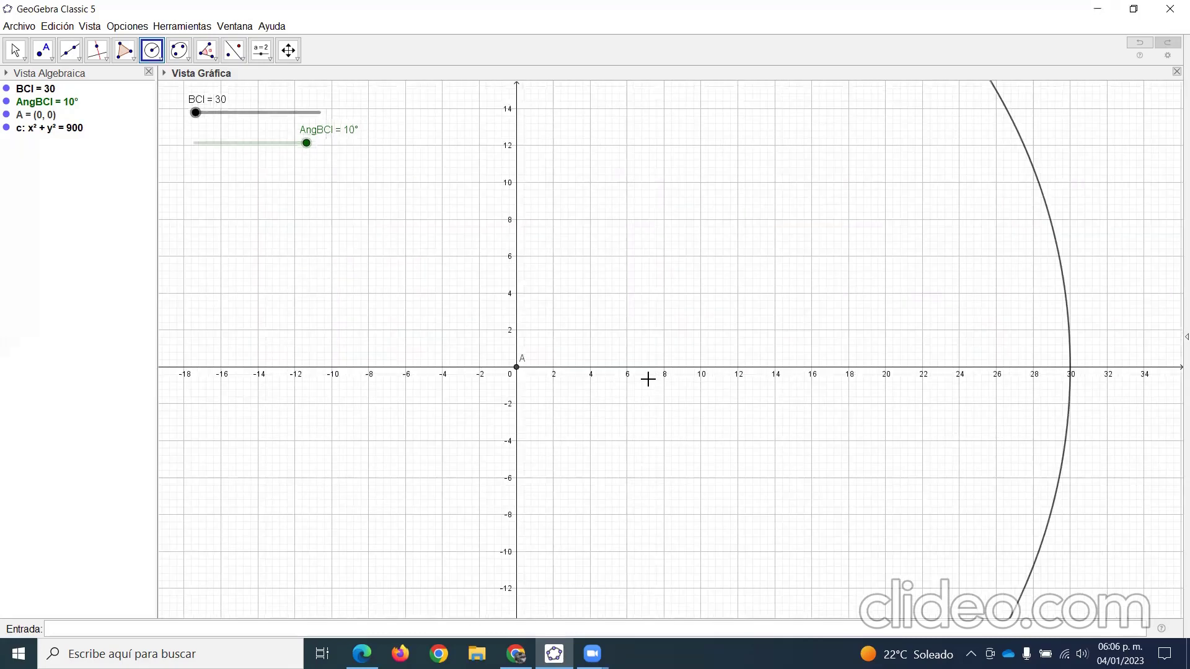
scroll(649, 380, down, 5)
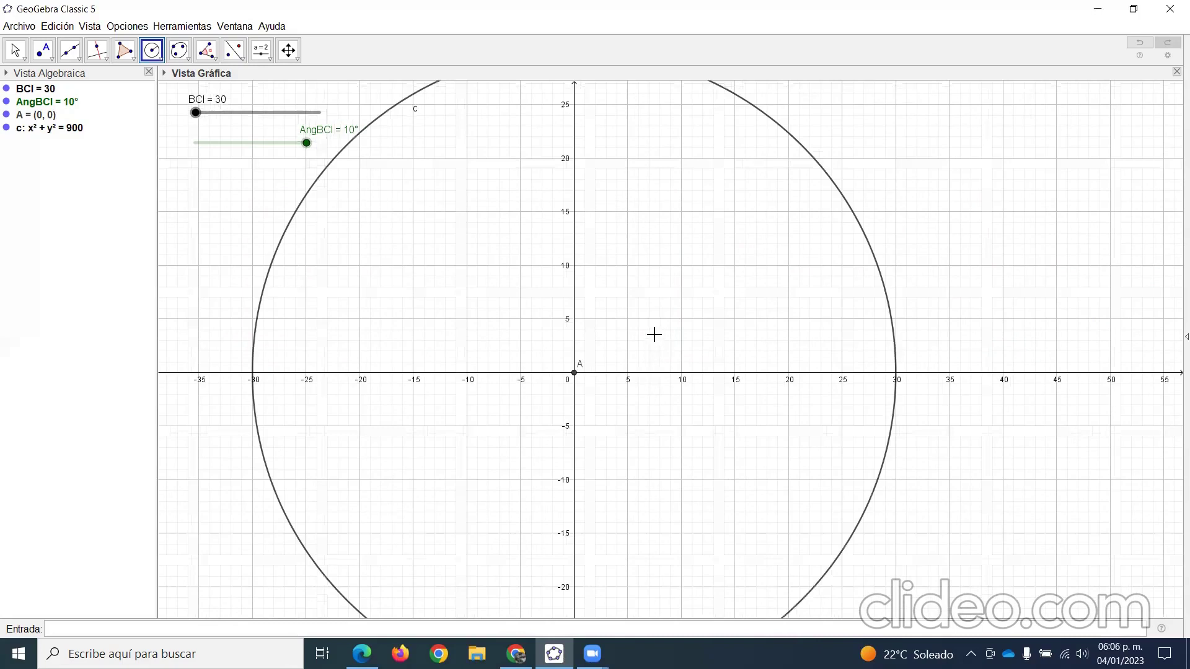
scroll(654, 335, down, 3)
click(15, 49)
drag(659, 349, 446, 329)
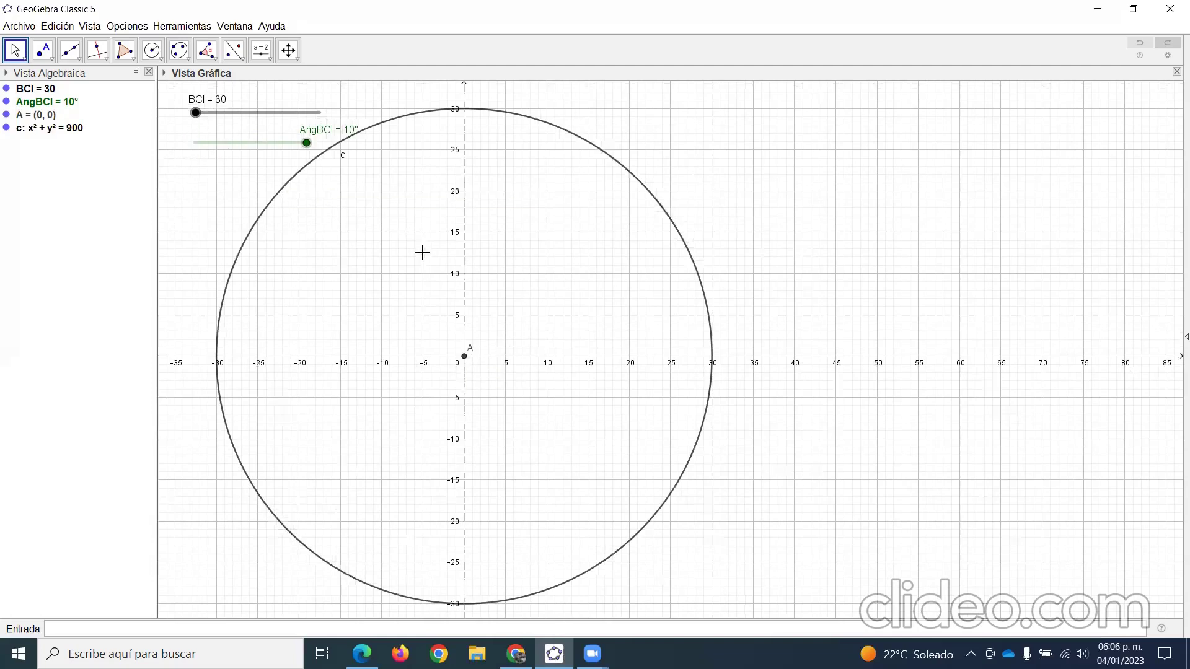
click(43, 53)
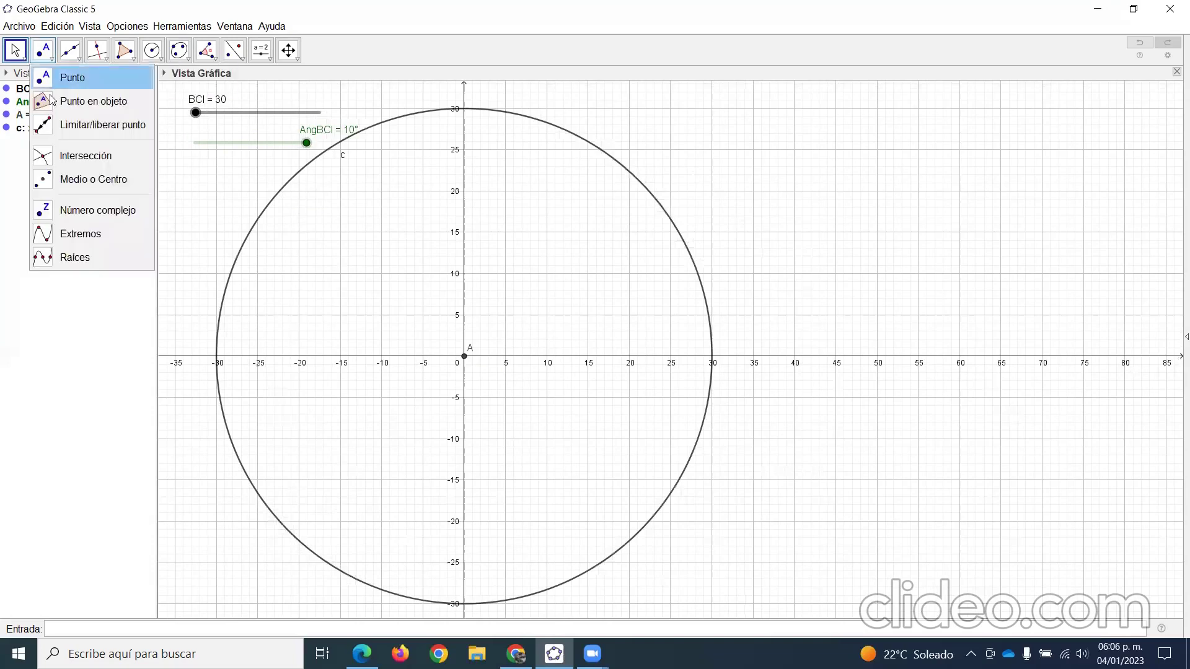
click(68, 155)
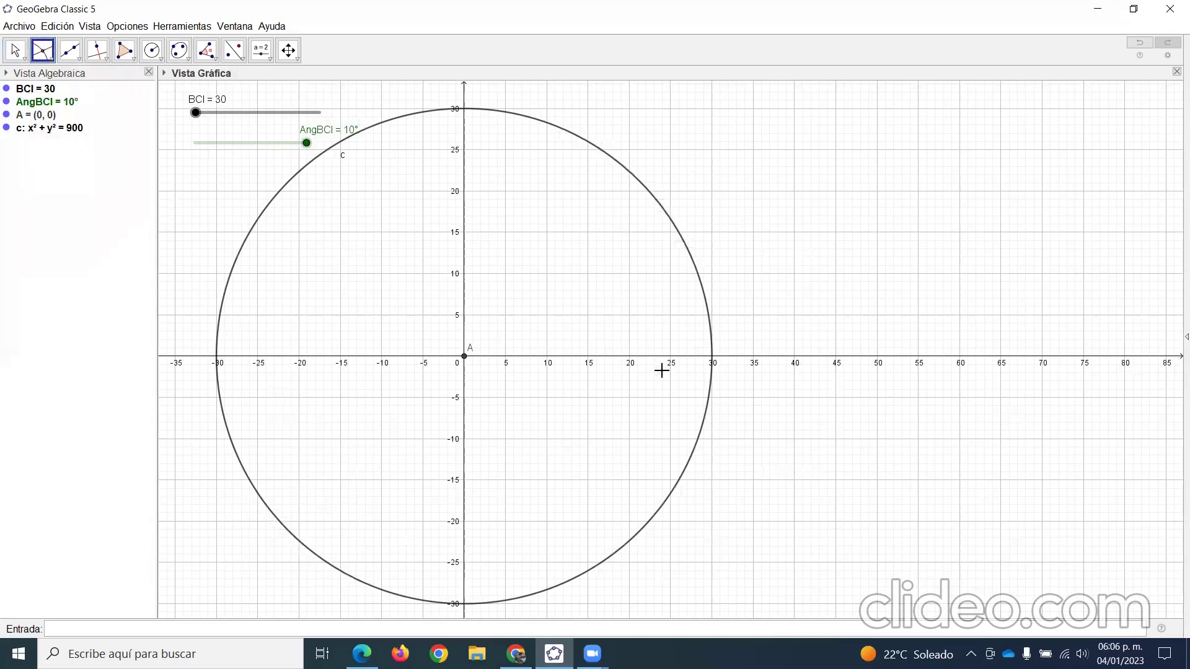
click(712, 363)
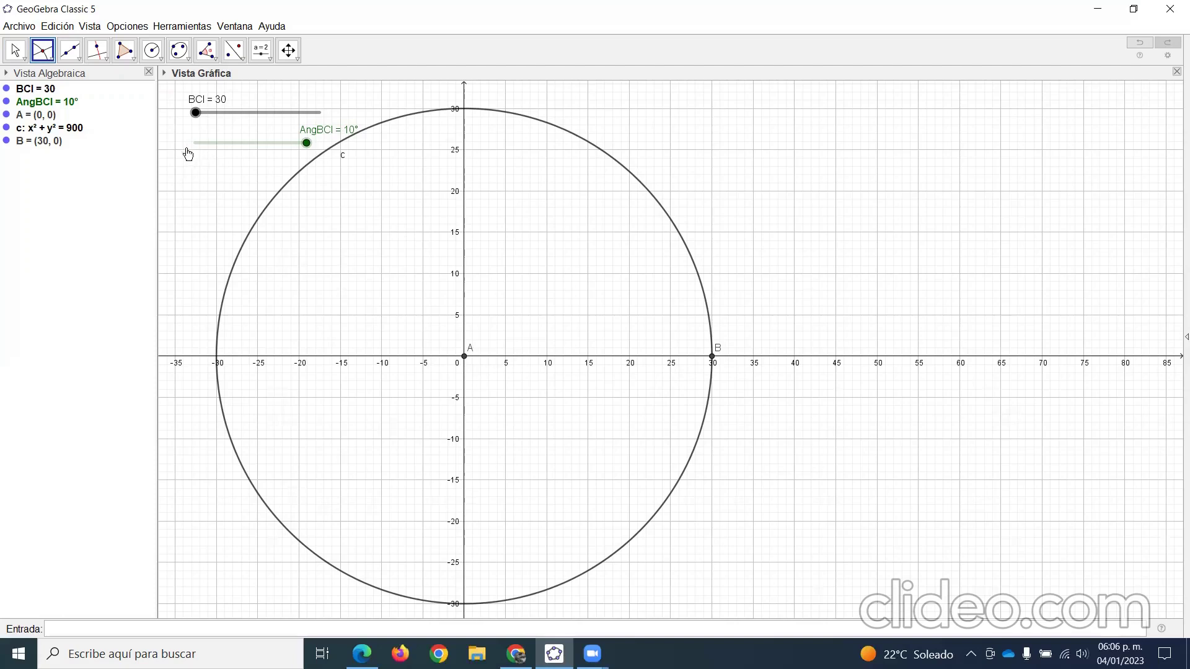
Step: Move the BCI slider to 40
click(15, 51)
drag(194, 116, 259, 126)
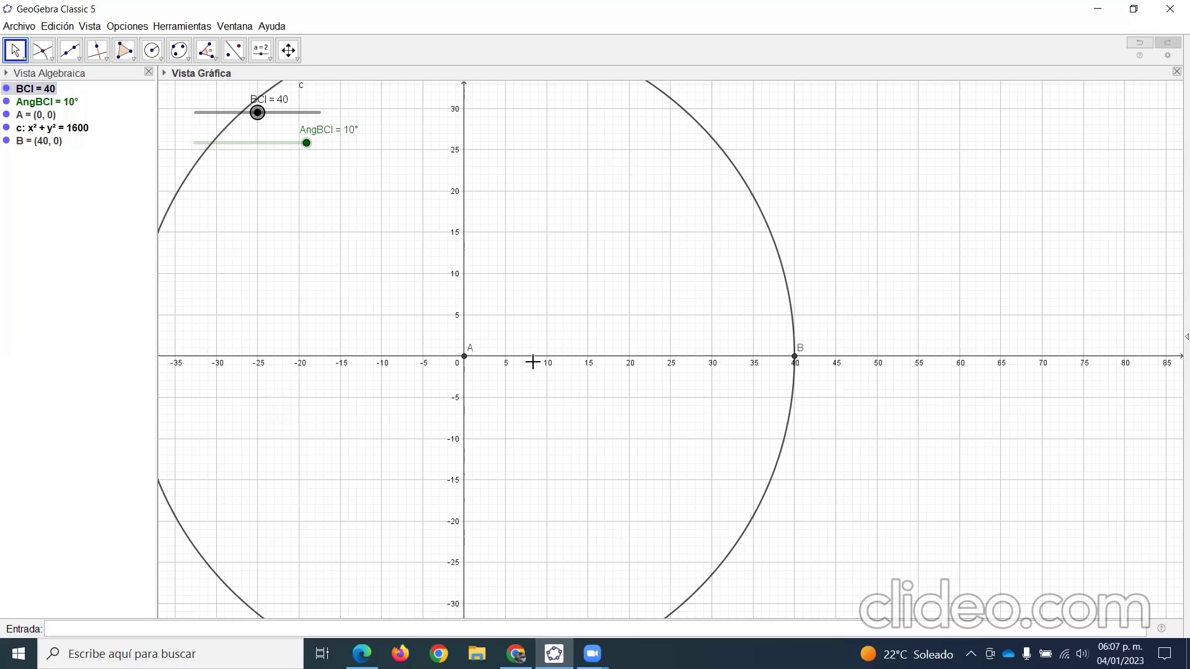
mouse_move(258, 118)
mouse_down()
mouse_move(241, 115)
mouse_move(312, 119)
mouse_move(260, 122)
mouse_up()
Step: Construct a counterclockwise angle of size AngBCI from point B about vertex A, and move the AngBCI slider to 7.1°
click(216, 61)
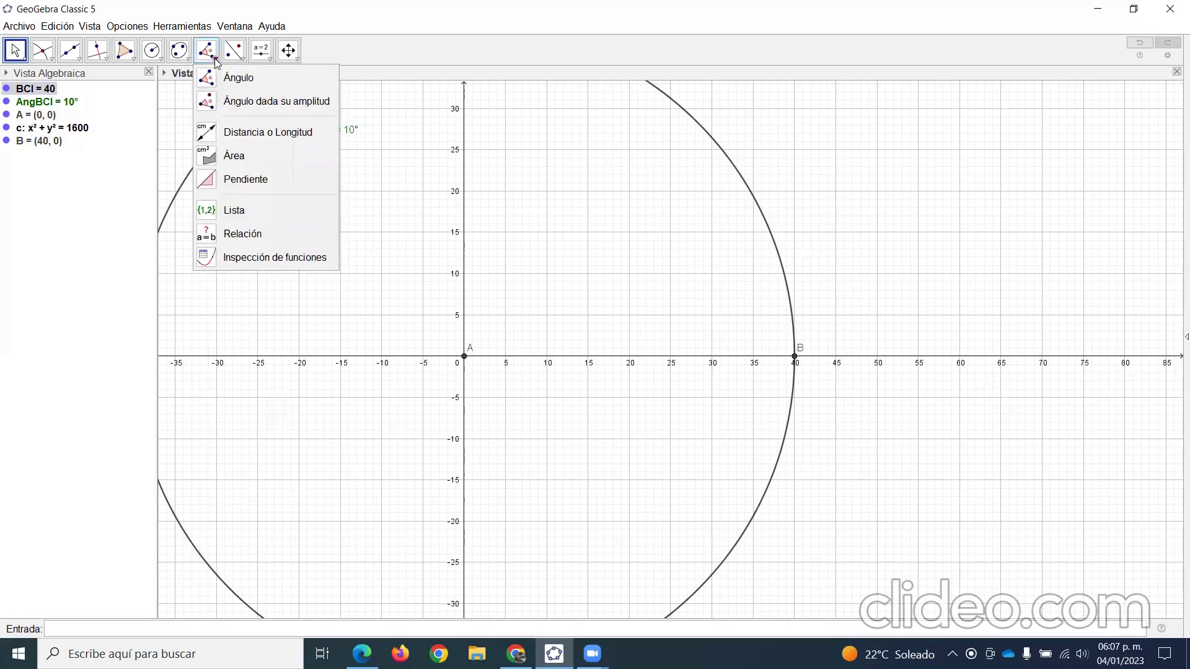
click(231, 104)
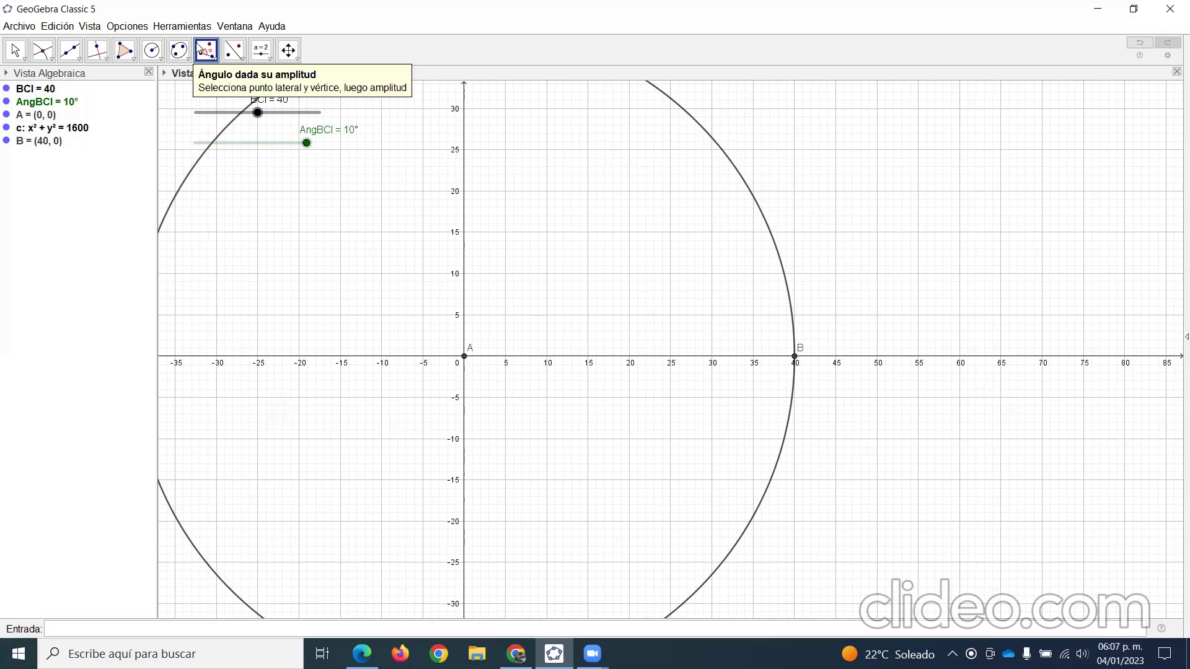
click(202, 52)
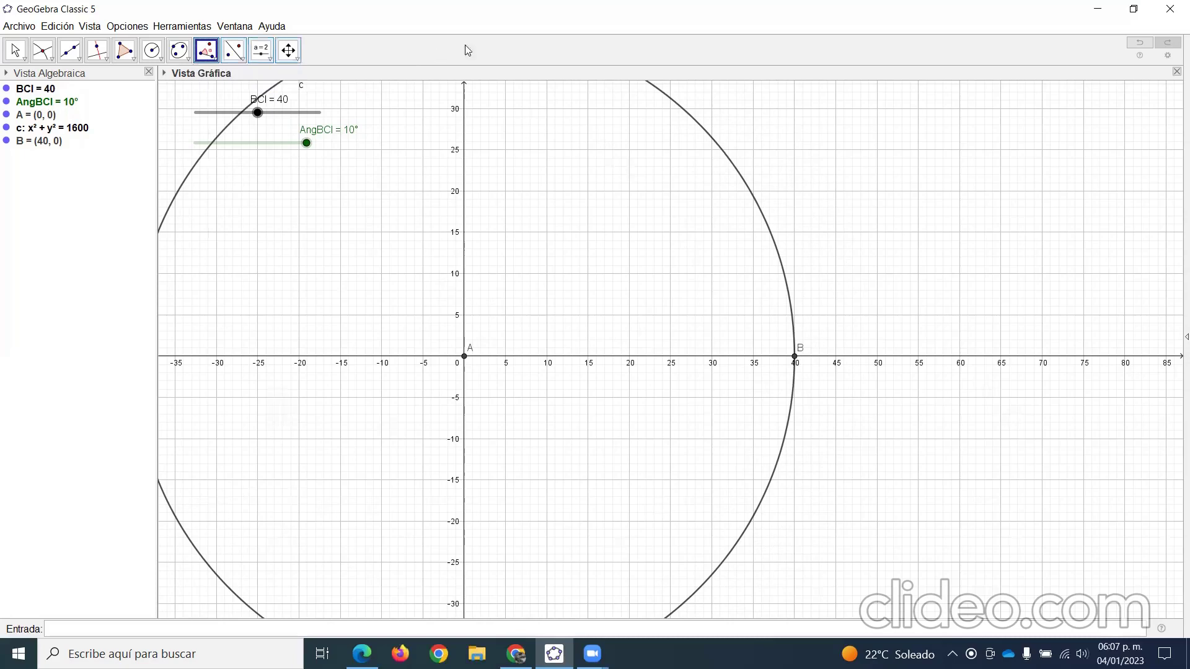
click(796, 358)
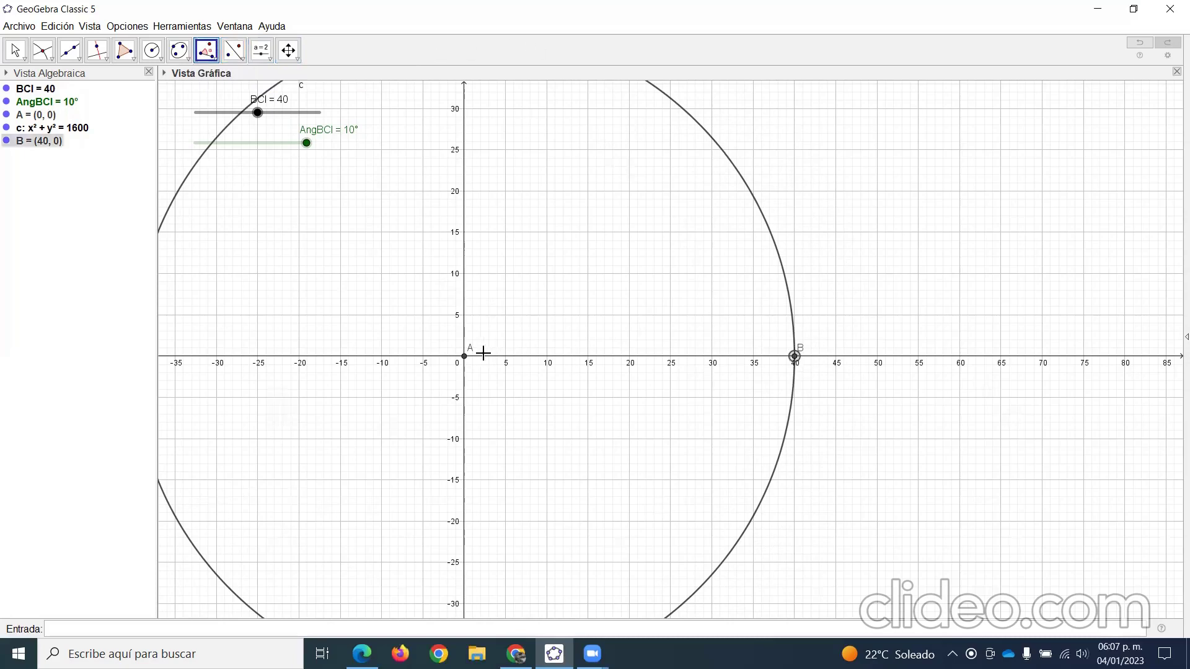
click(465, 359)
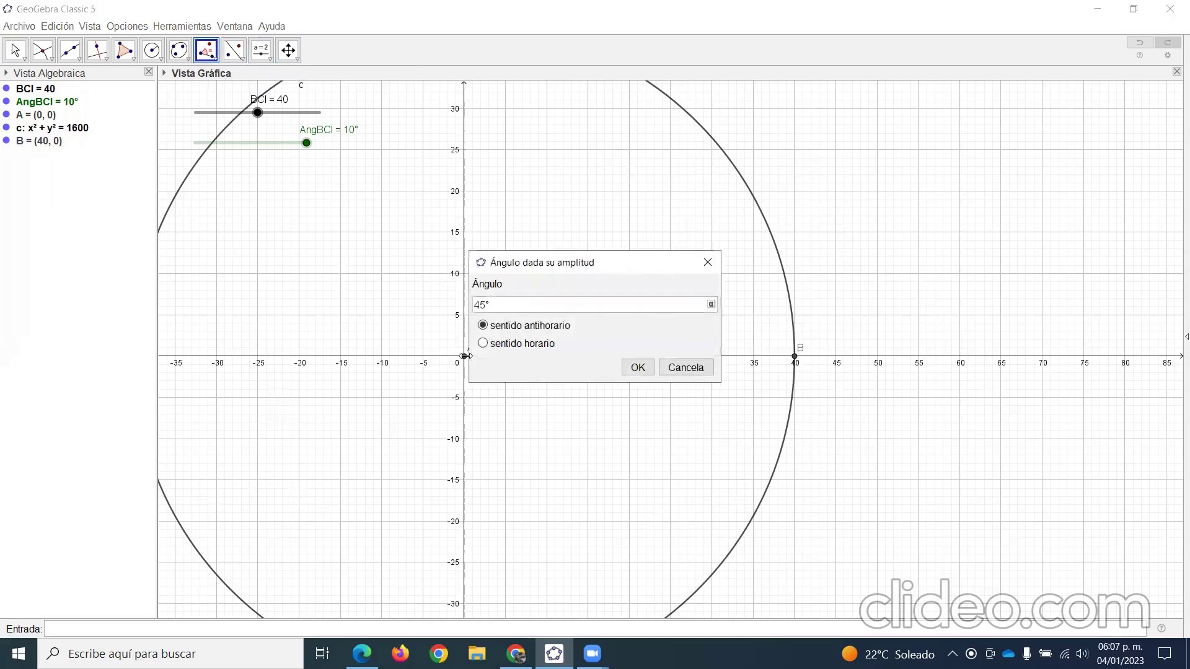
drag(500, 302, 437, 296)
text(AngBCI)
click(636, 368)
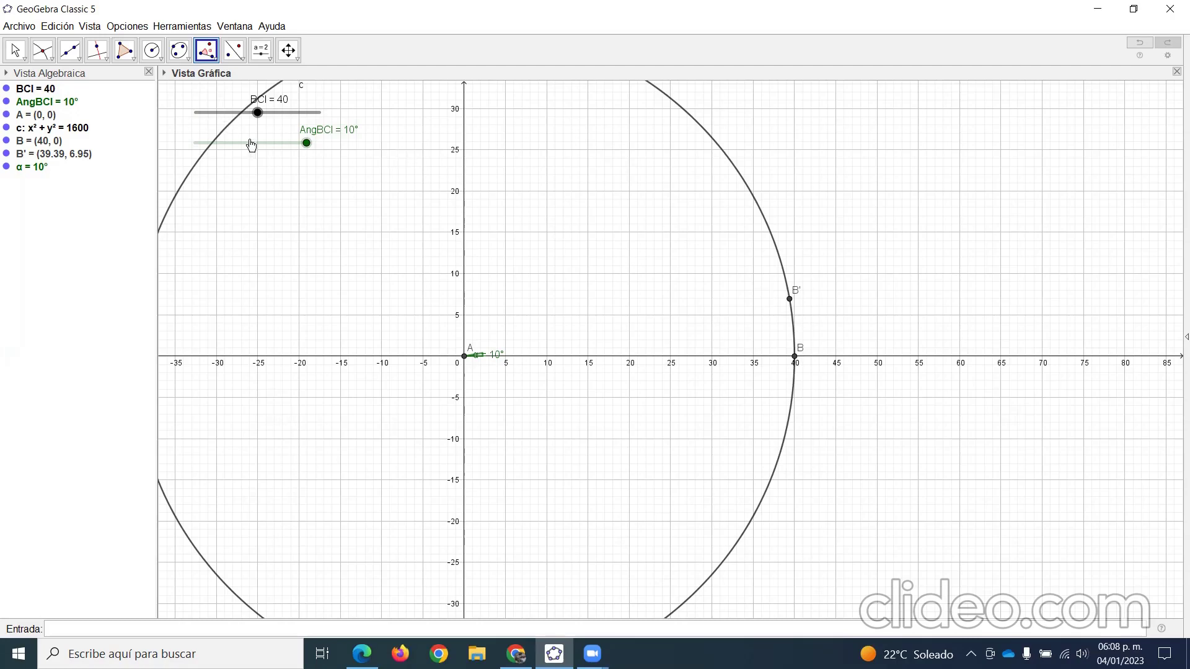
click(17, 50)
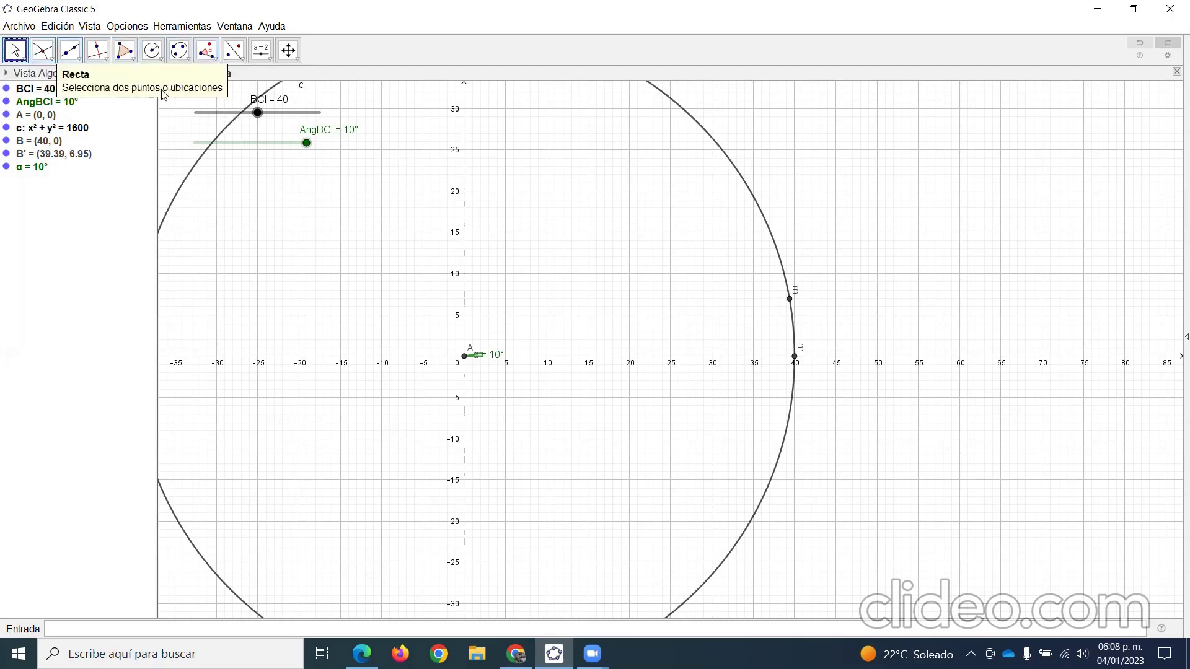
drag(307, 143, 292, 108)
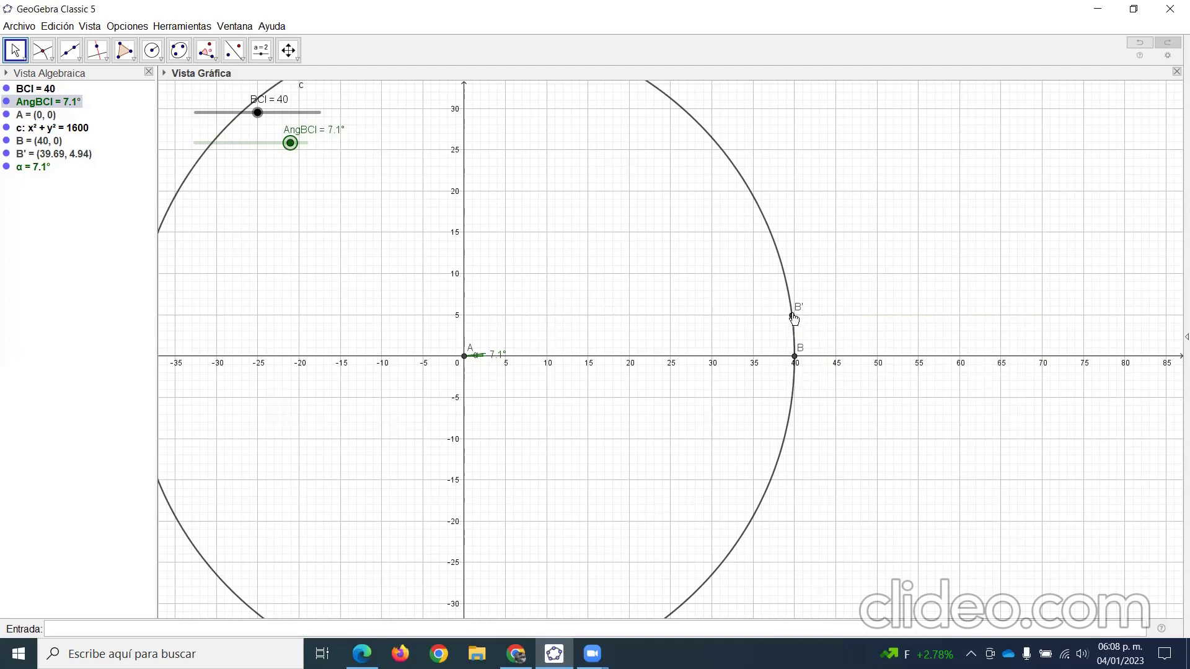
Step: Draw a segment from point A to point B' and move the AngBCI slider to 5.1°
click(77, 62)
click(93, 99)
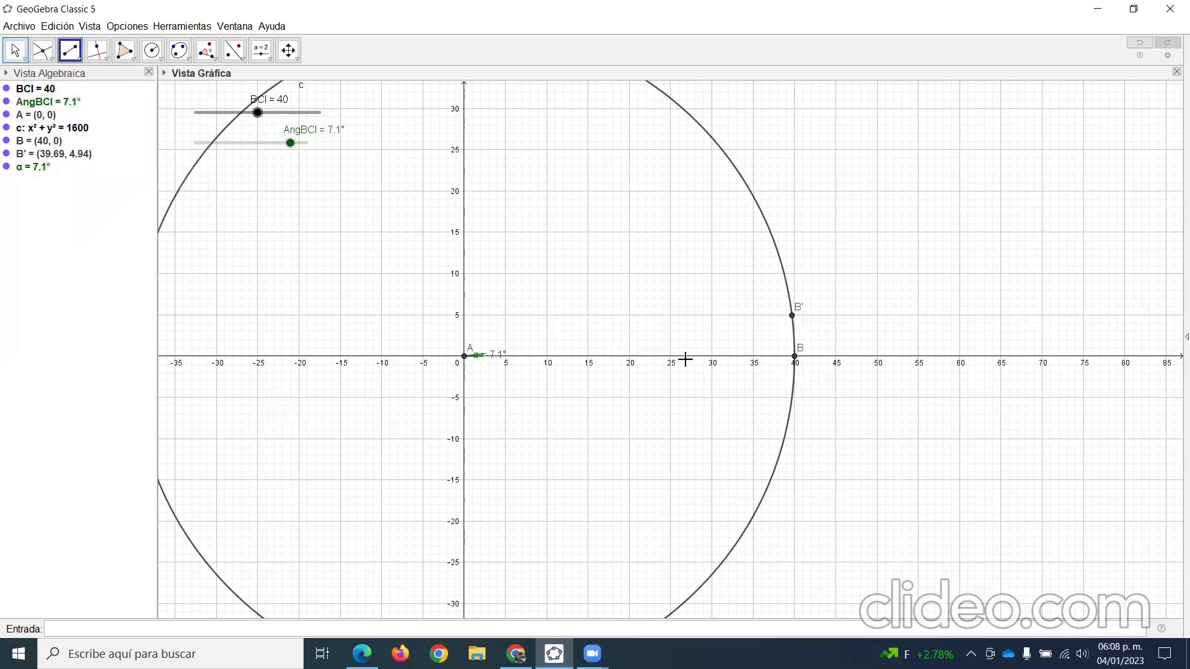
click(464, 356)
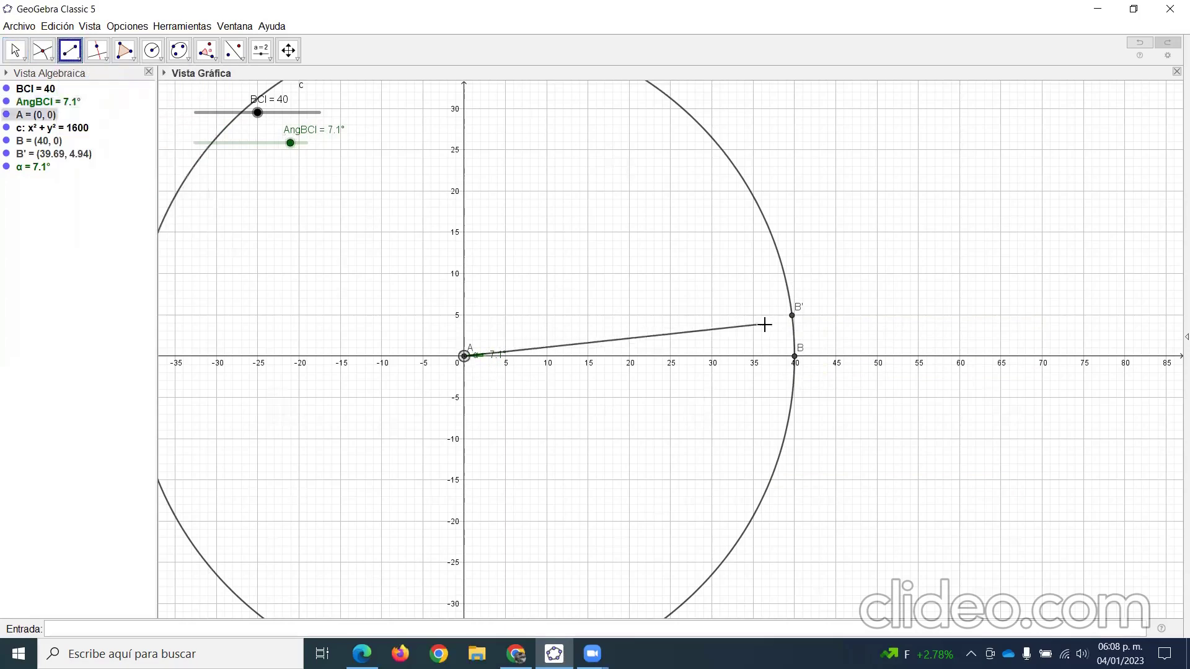
click(794, 322)
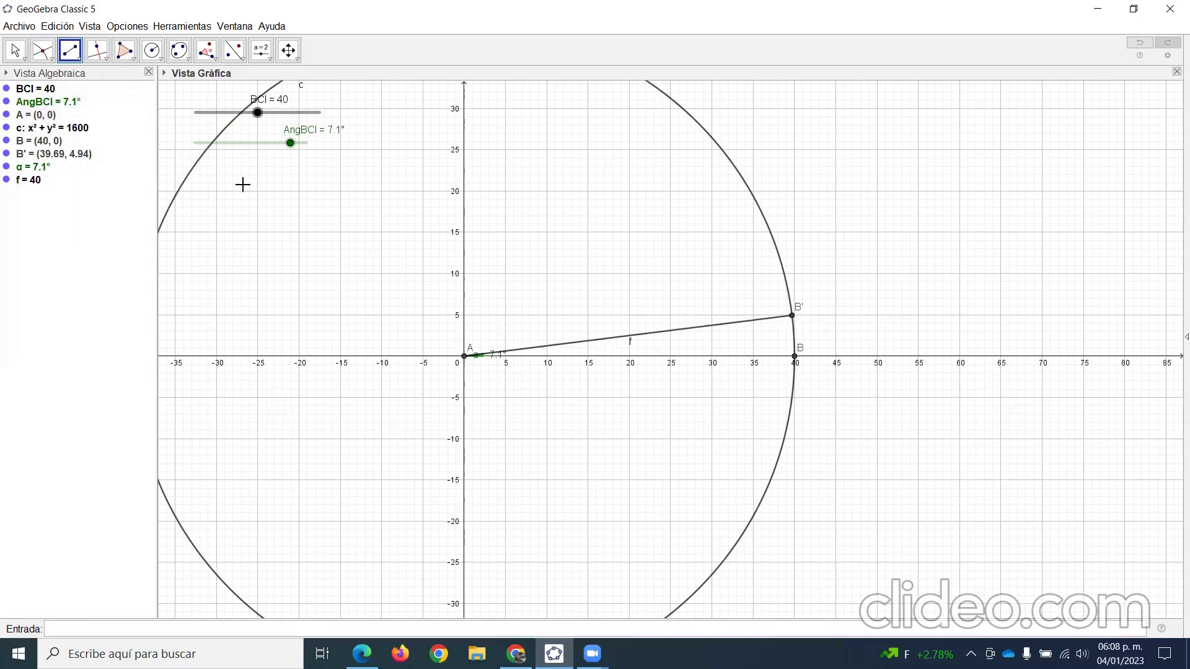
click(9, 48)
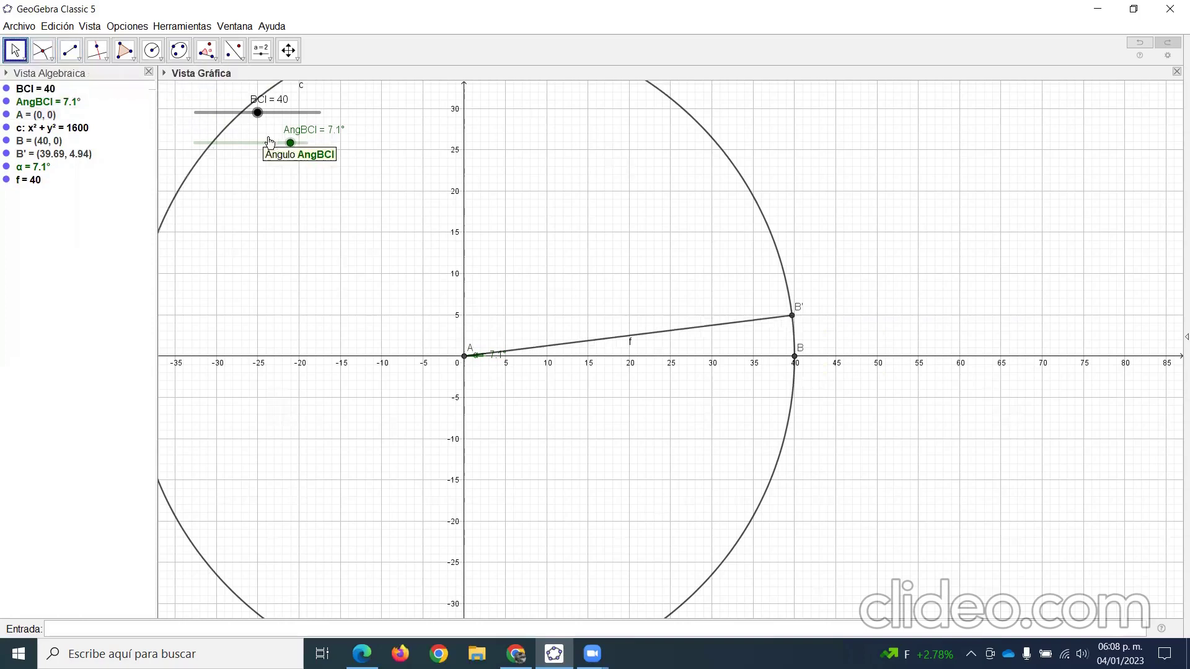
mouse_move(289, 143)
mouse_down()
mouse_move(194, 143)
mouse_move(325, 141)
mouse_move(189, 144)
mouse_move(332, 145)
mouse_move(209, 149)
mouse_move(310, 155)
mouse_move(212, 173)
mouse_move(313, 178)
mouse_move(198, 173)
mouse_move(282, 164)
mouse_up()
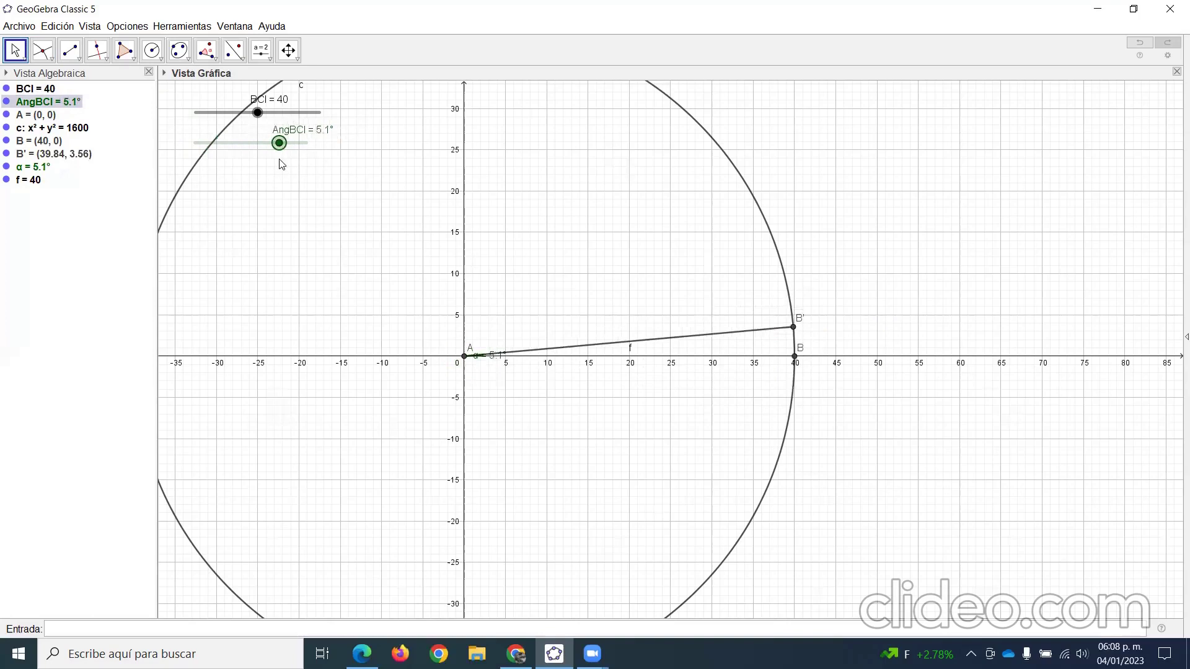
Step: Sort the algebra list by object type and hide the circle
click(8, 73)
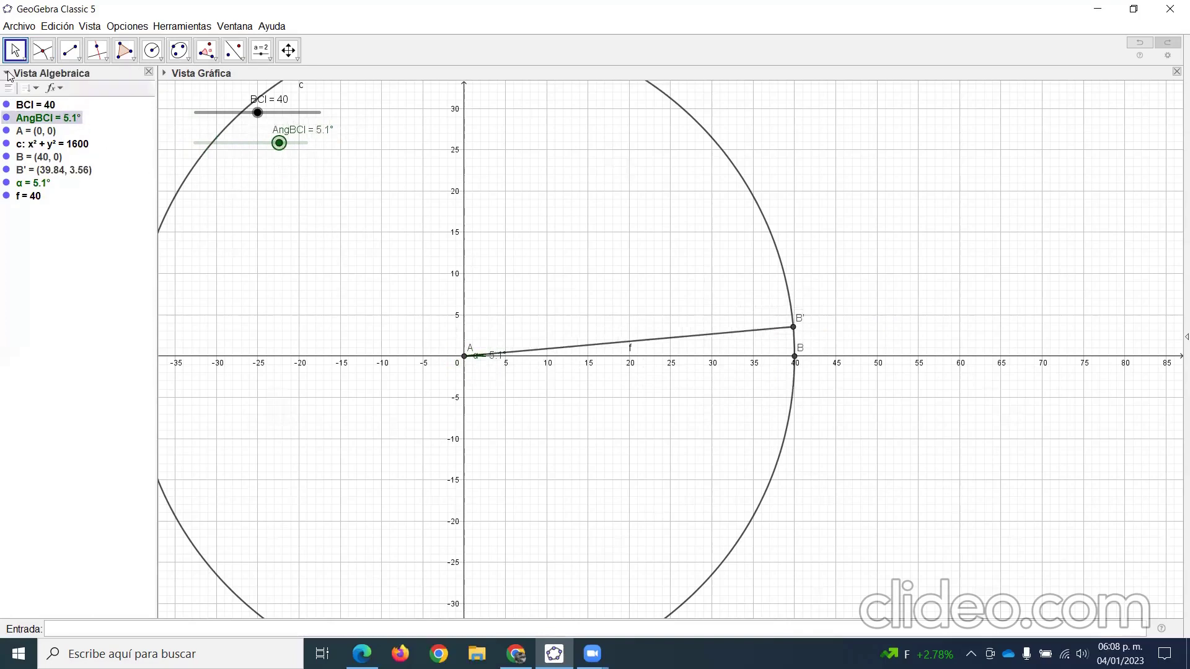
click(36, 90)
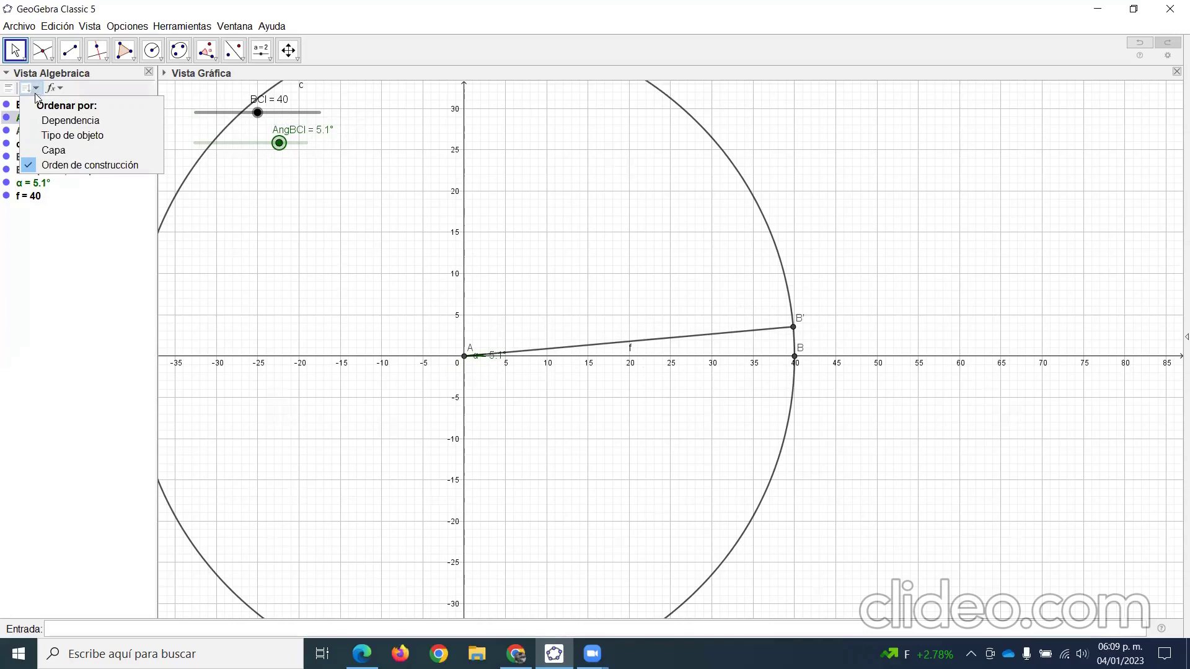
click(55, 138)
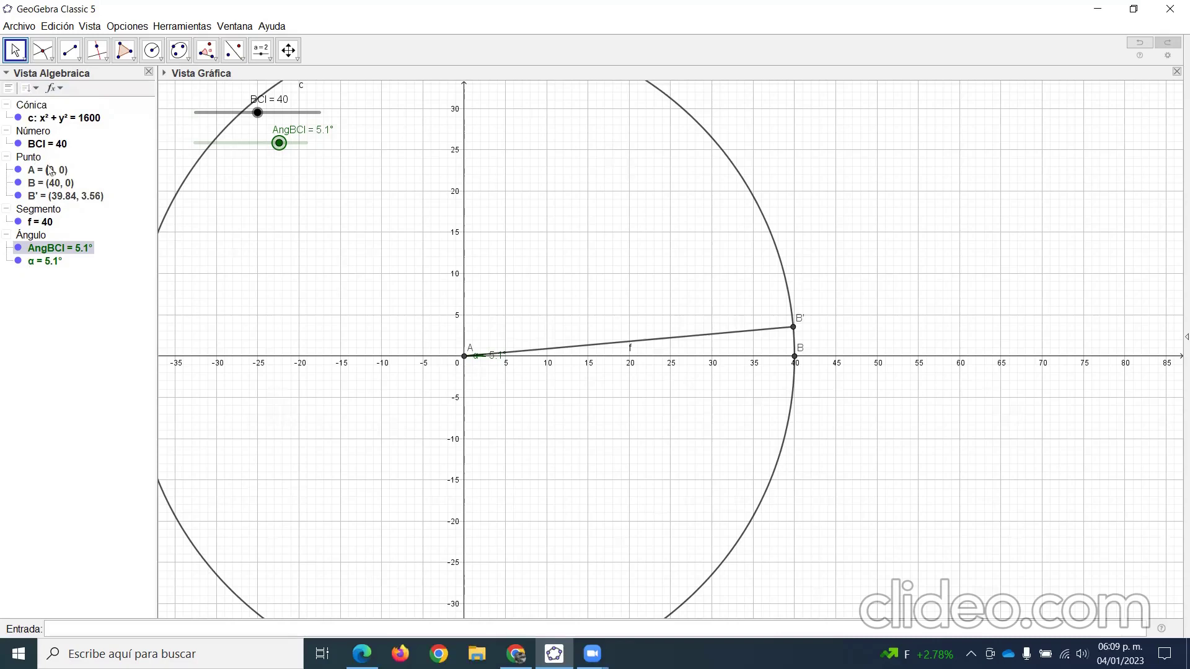
click(19, 119)
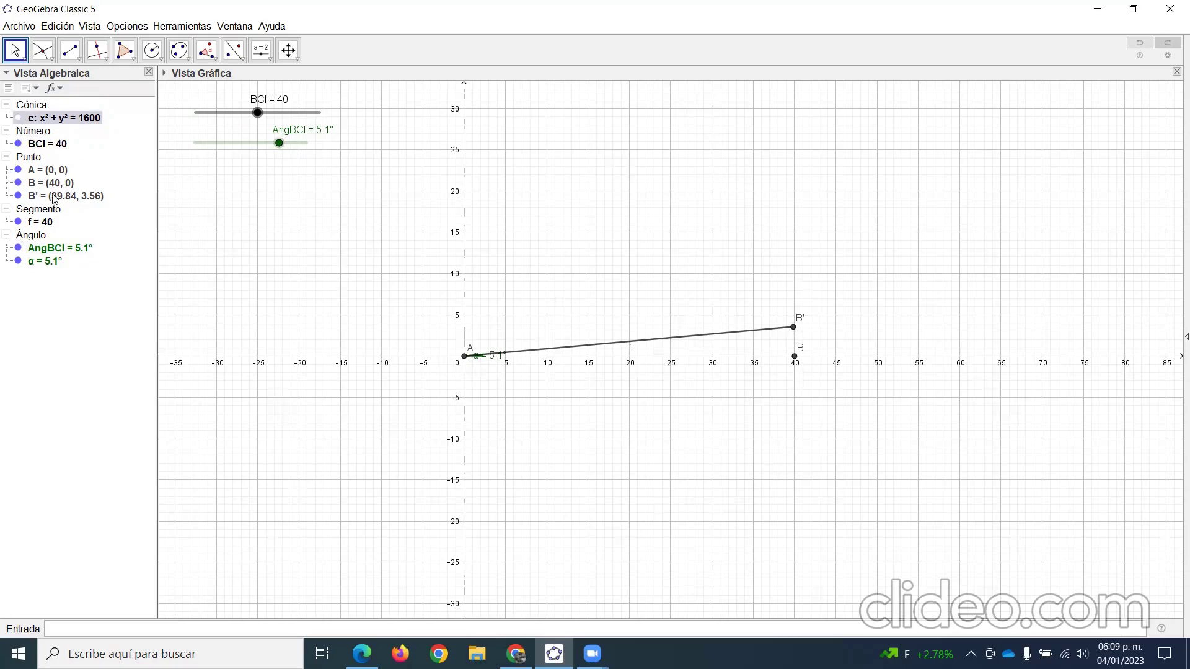
Step: Hide point B and move the AngBCI slider to 5.6°
click(20, 184)
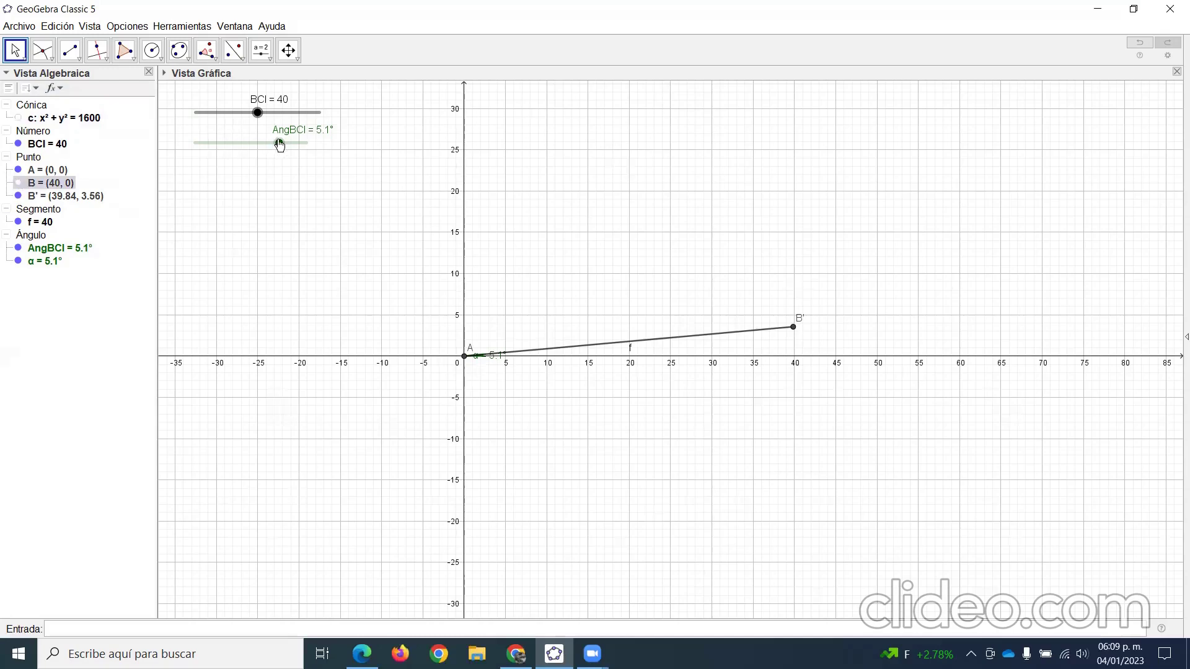
mouse_move(276, 147)
mouse_down()
mouse_move(192, 141)
mouse_move(282, 143)
mouse_up()
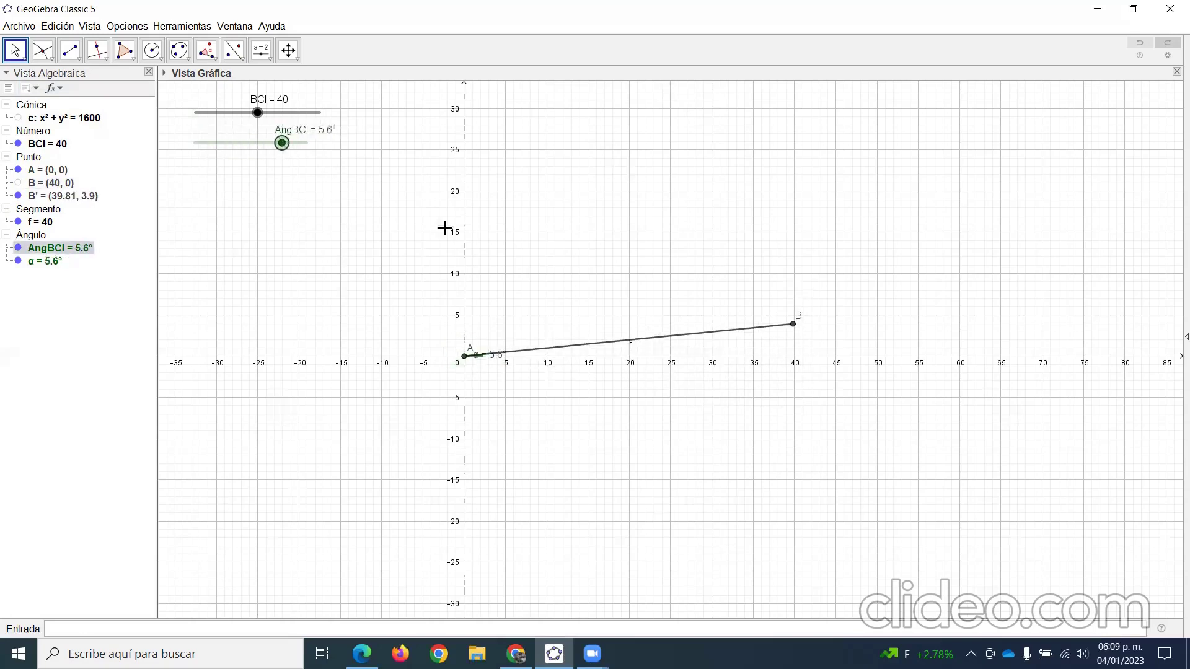
Step: Rename the segment from A to B' as BCI and set its label to show name and value
right_click(704, 335)
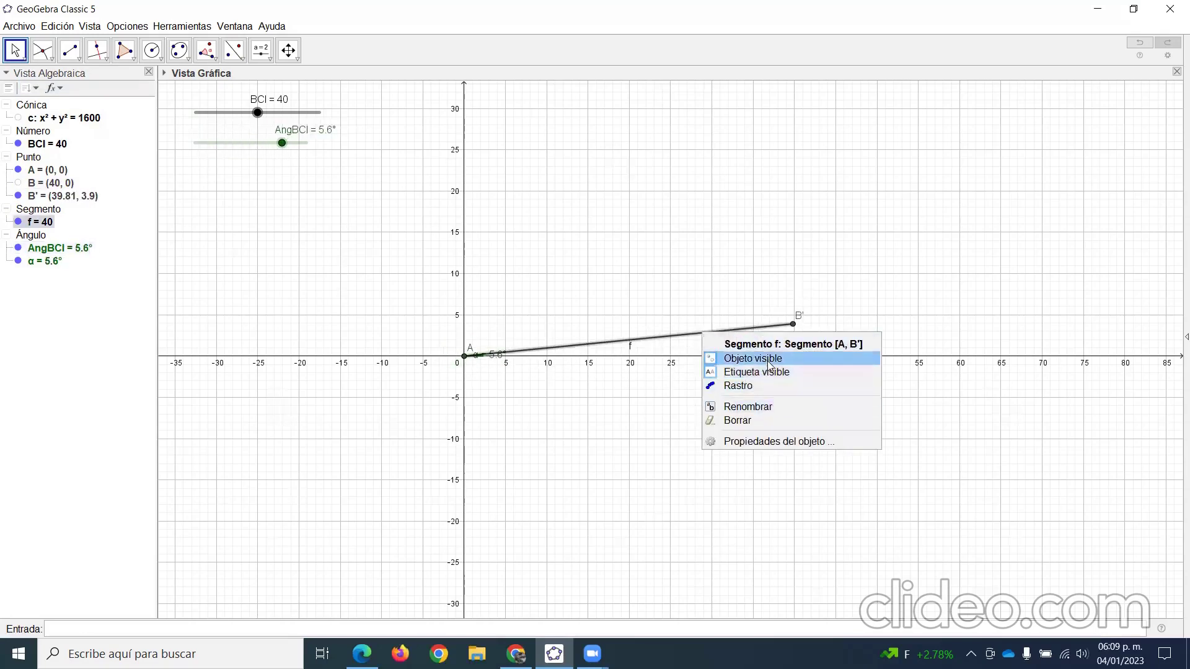
click(785, 442)
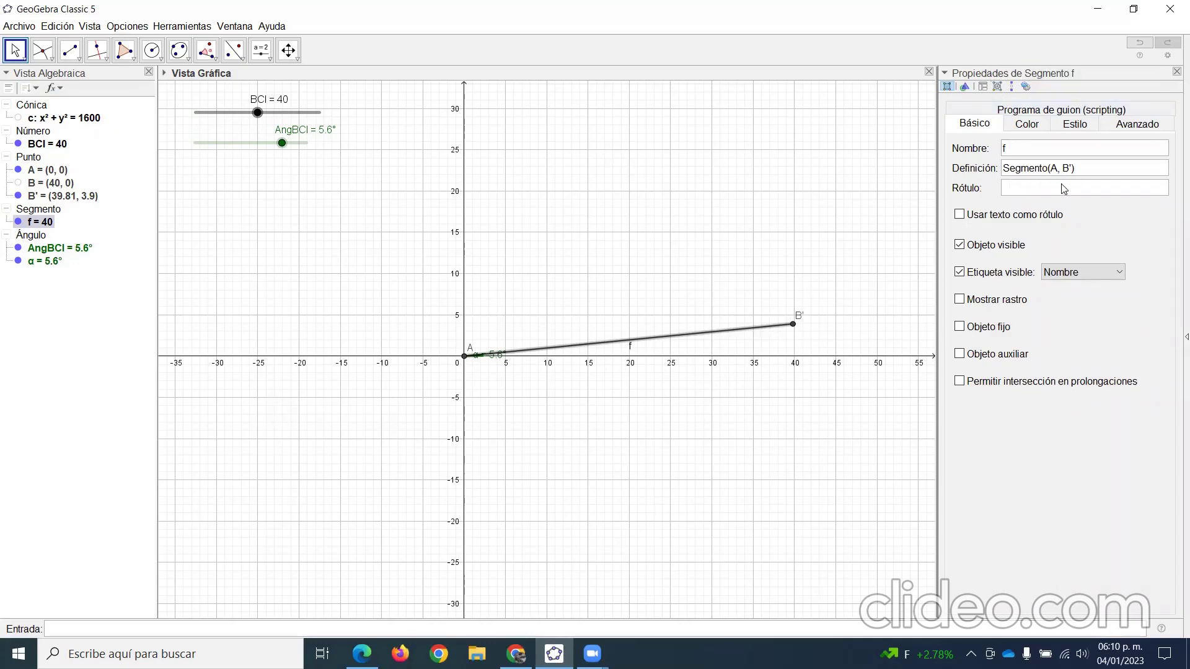
click(1023, 146)
double_click(994, 144)
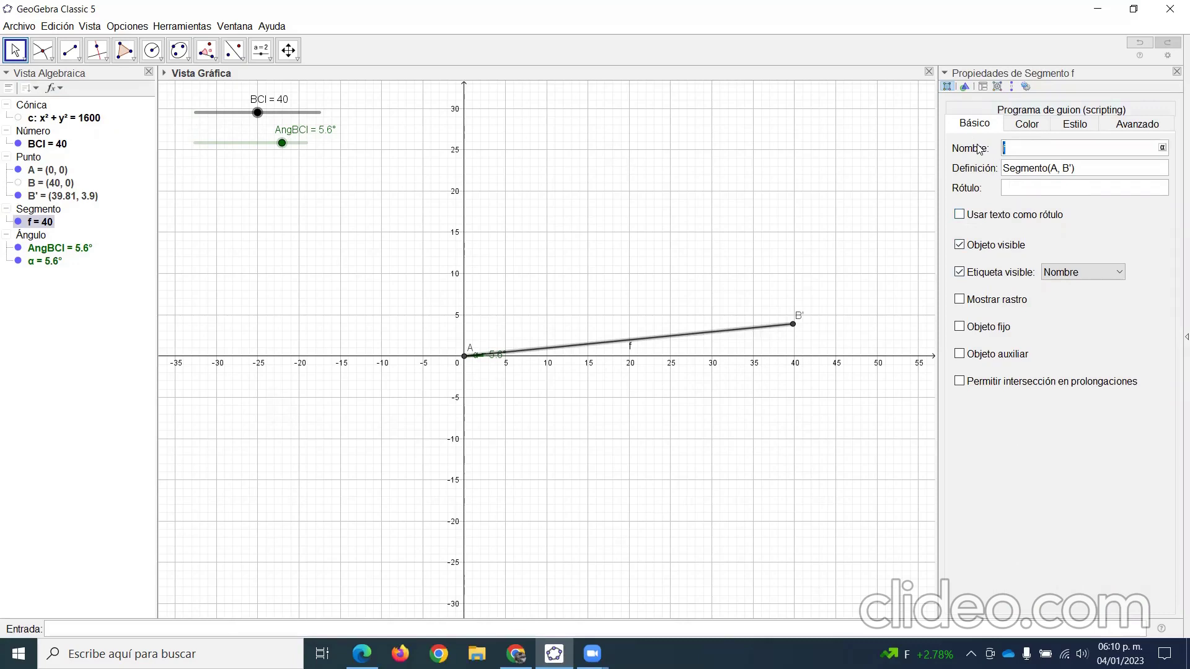
text(BCI)
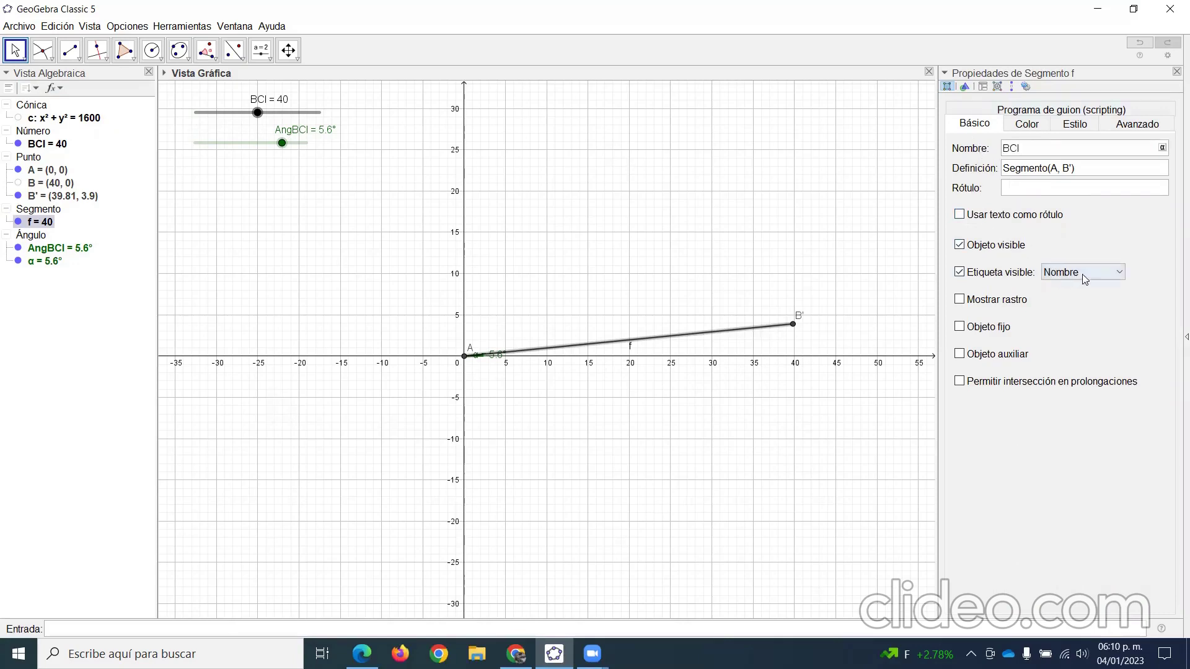
click(1122, 276)
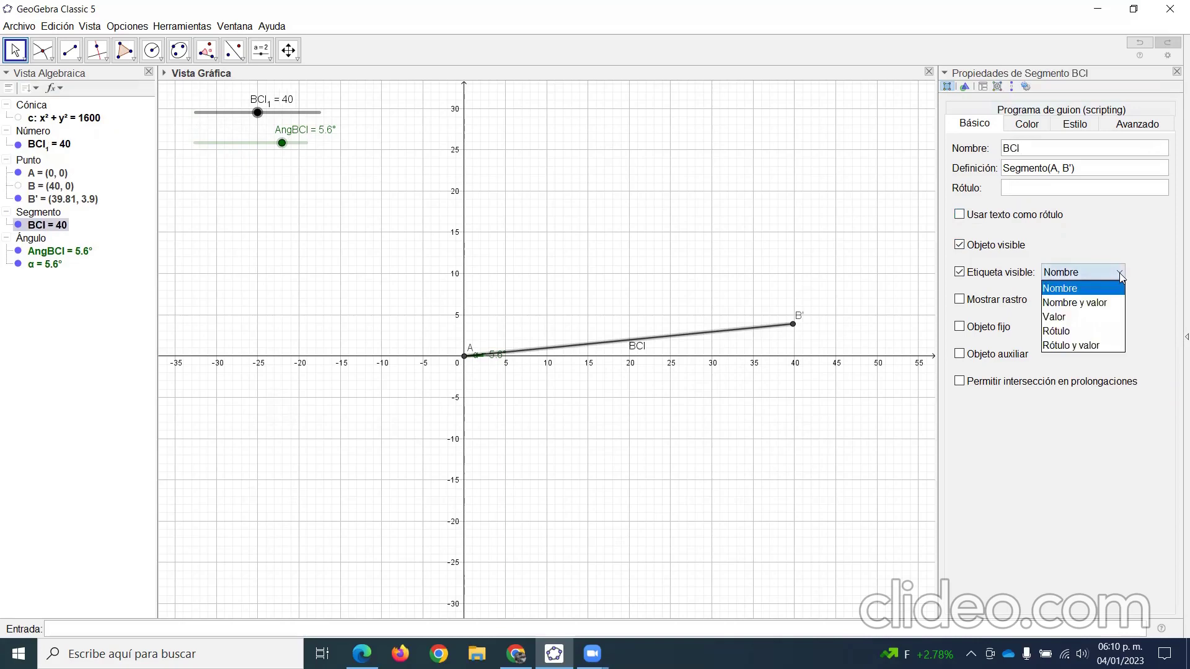
click(1100, 304)
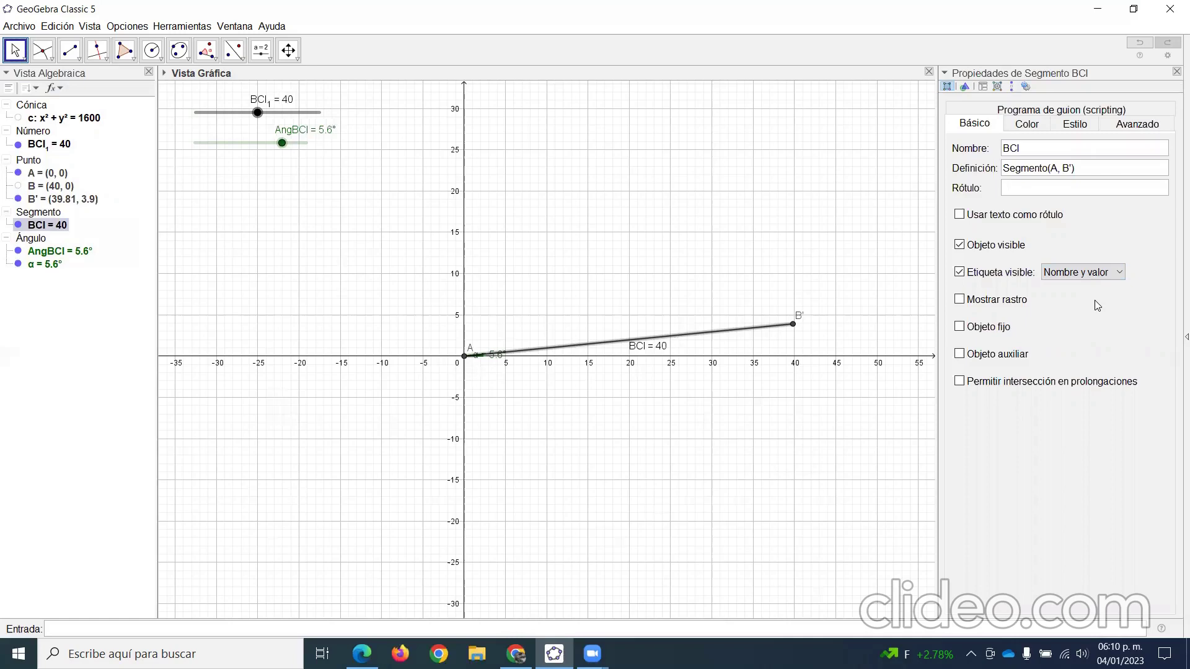
Step: Style the BCI segment in blue with a line thickness of 9, and move the AngBCI slider to 3.4°
click(1026, 124)
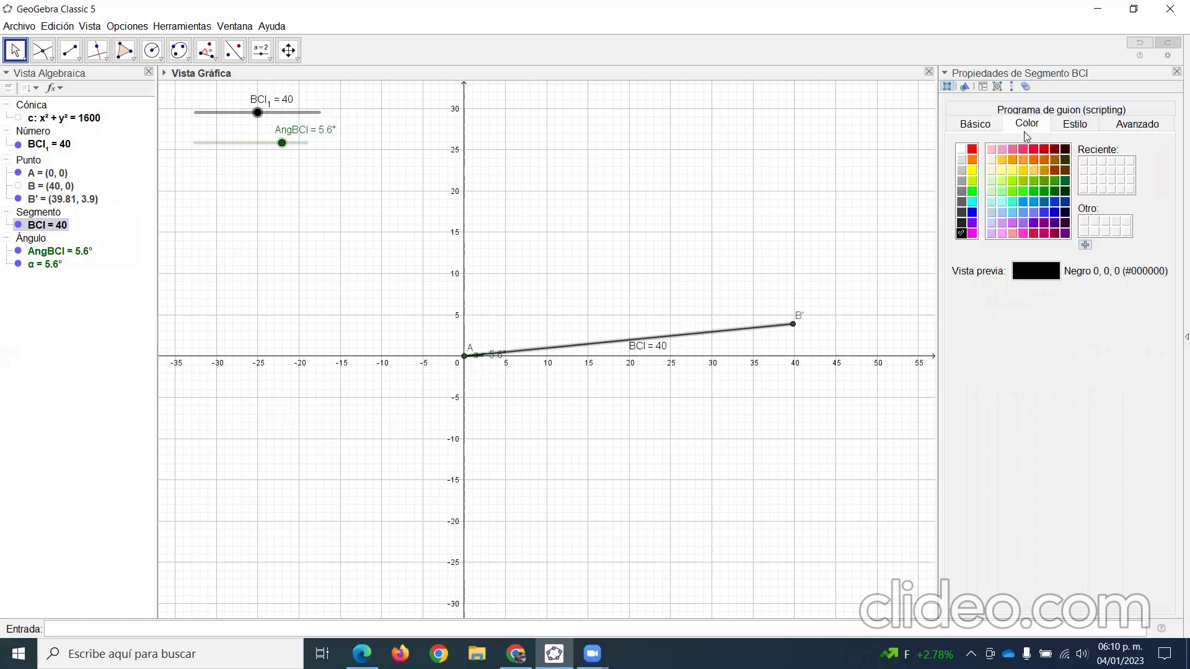
click(1061, 212)
click(1078, 125)
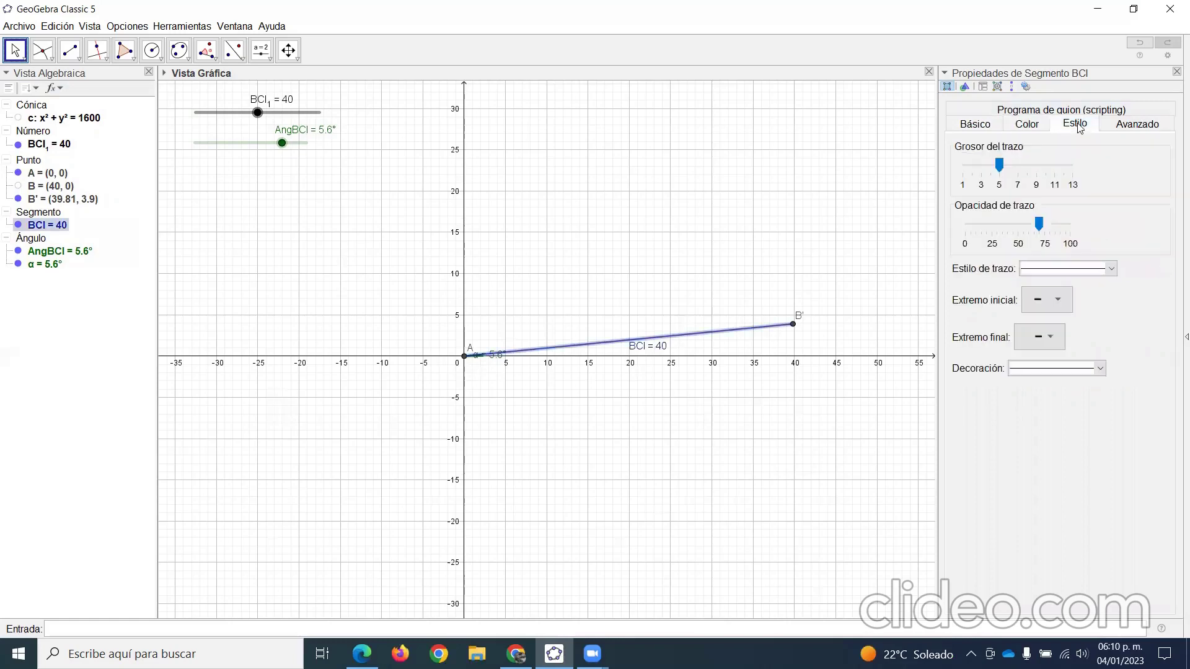
drag(1000, 164, 1036, 163)
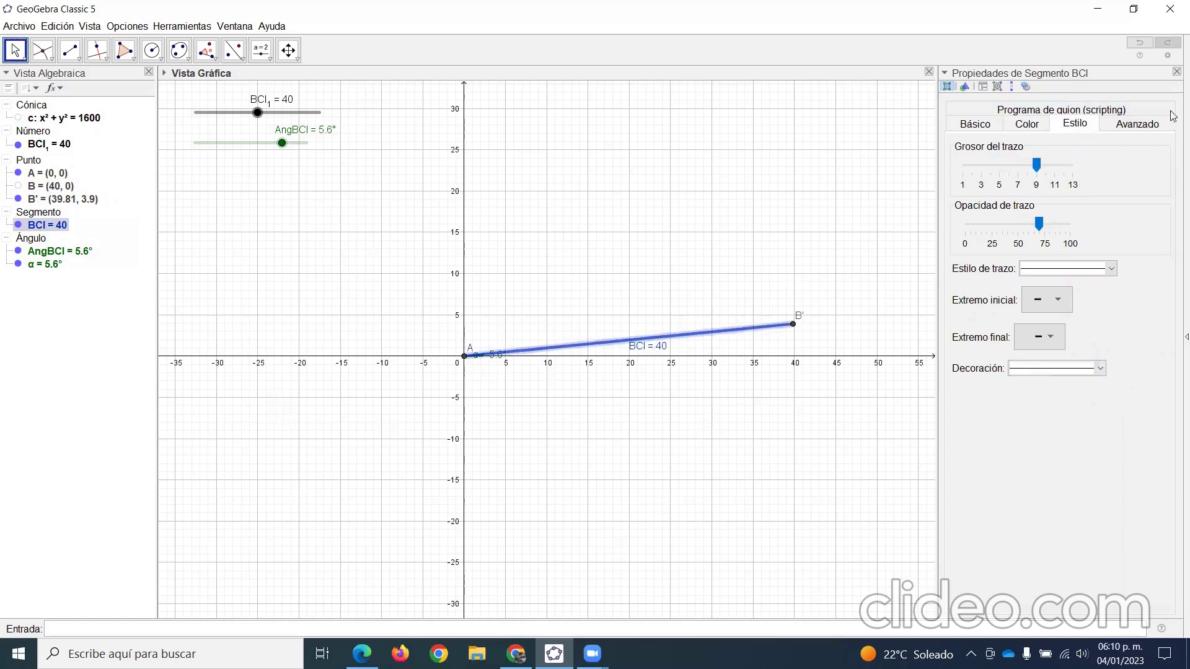
click(1177, 72)
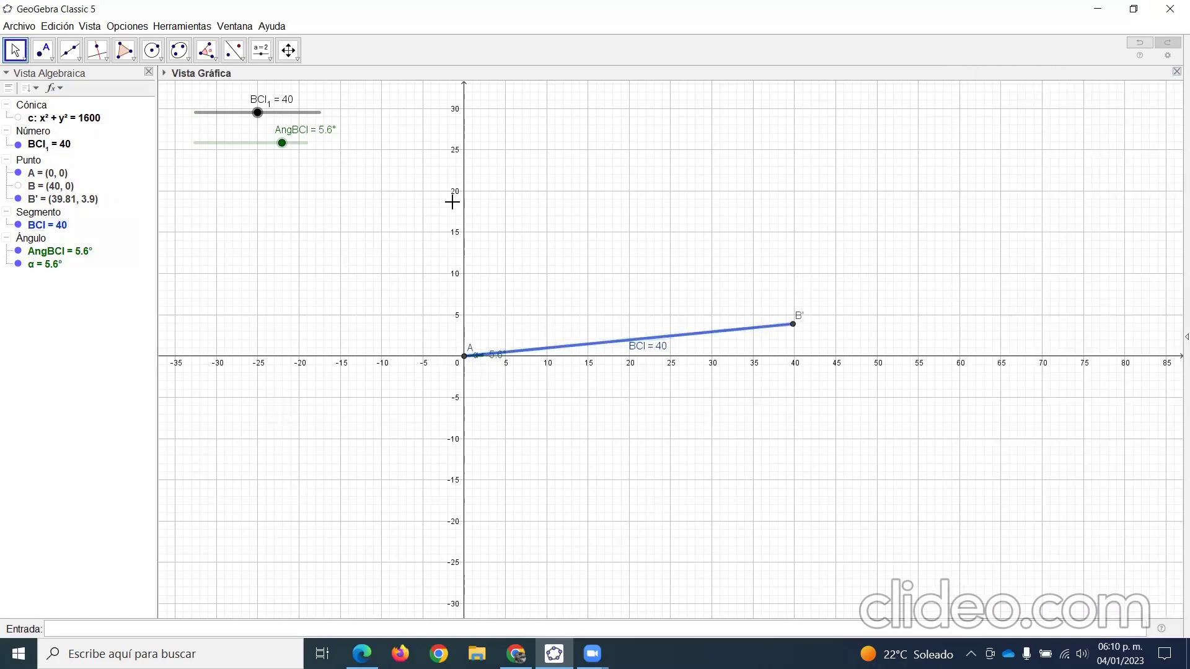
mouse_move(283, 144)
mouse_down()
mouse_move(207, 140)
mouse_move(330, 147)
mouse_move(234, 151)
mouse_move(300, 141)
mouse_move(226, 161)
mouse_move(272, 142)
mouse_move(212, 143)
mouse_move(270, 144)
mouse_up()
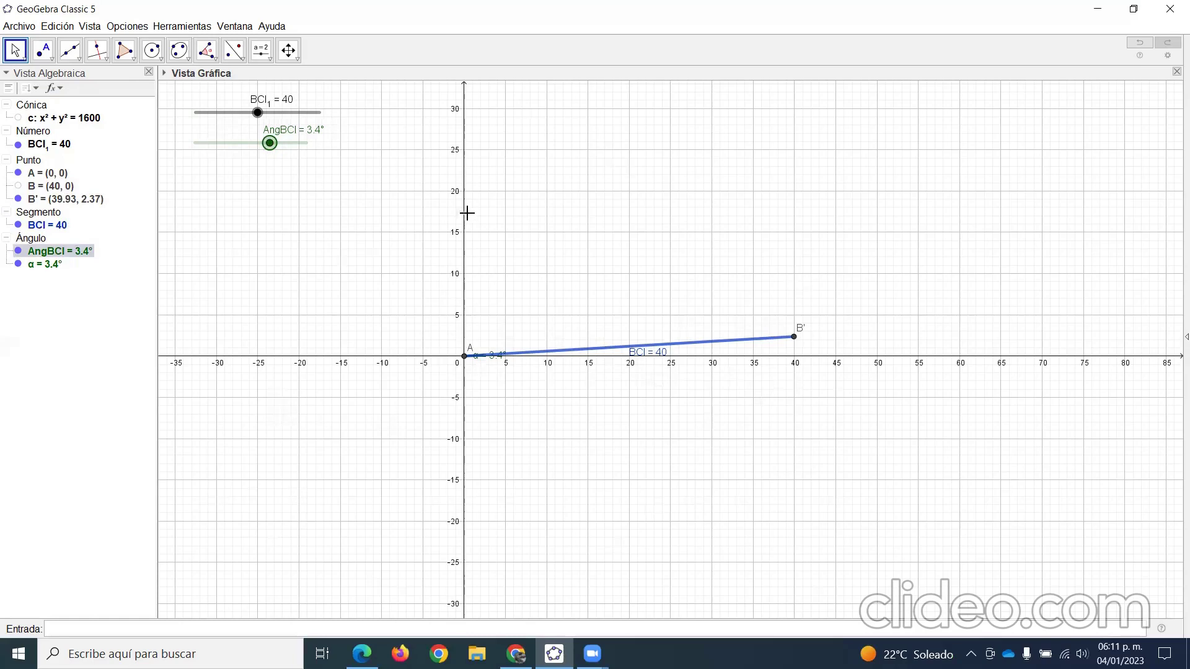
Step: Create an integer slider named Chasis beside the BCI slider, with a minimum of 20, a new maximum and a fractional increment
click(261, 49)
click(365, 116)
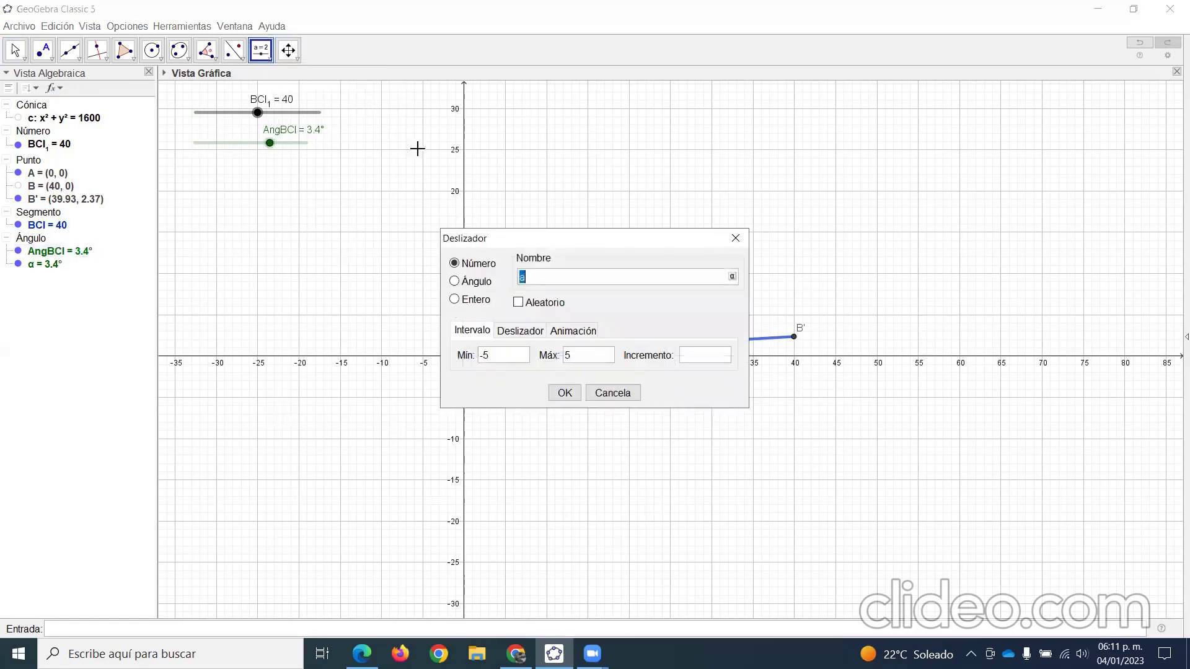
click(468, 300)
text(Chasis)
click(480, 355)
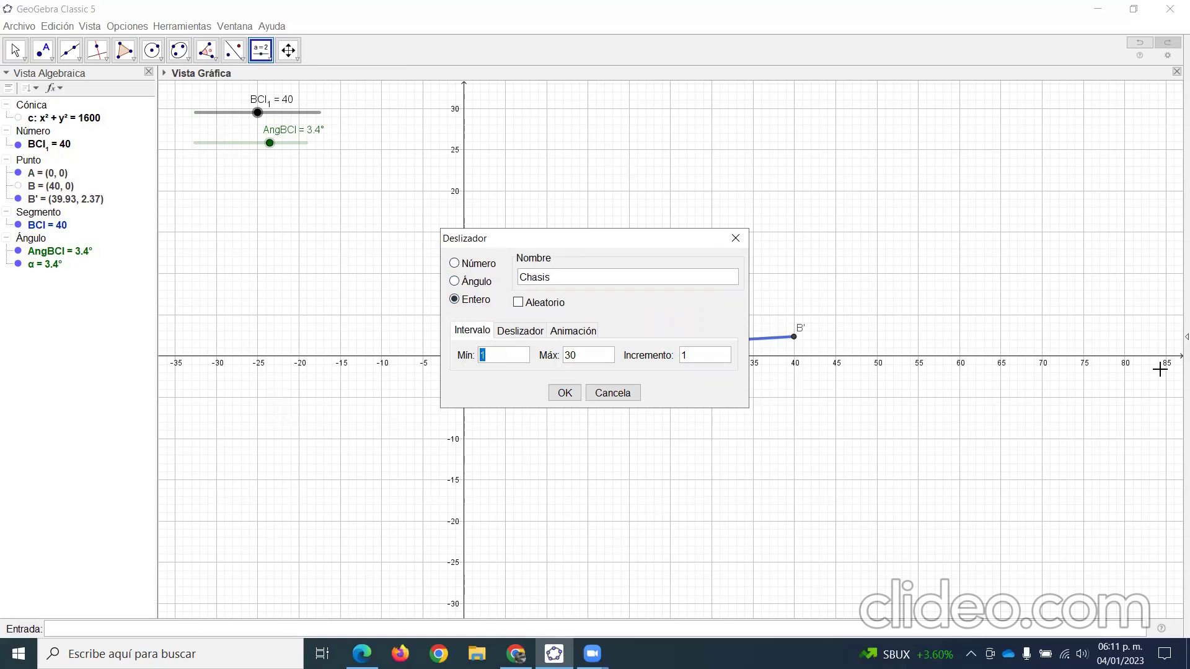
text(20)
click(568, 357)
text(4)
click(706, 357)
text(0.)
click(564, 393)
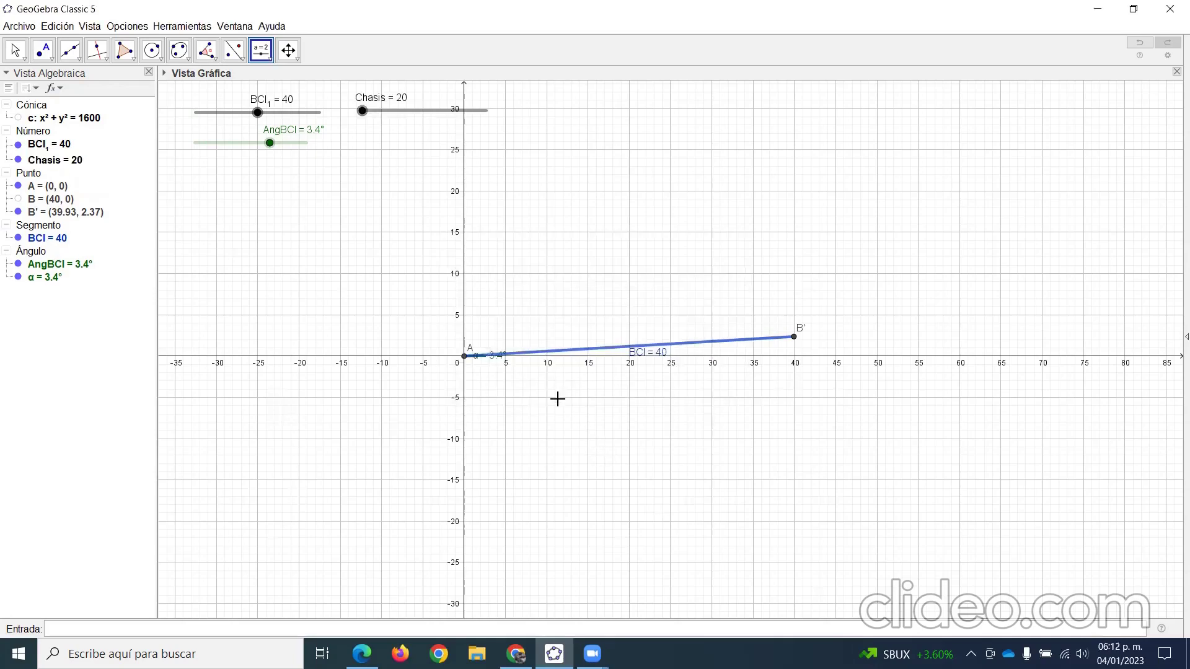
Step: Create an angle slider named AngChasis below the Chasis slider, with a negative minimum, a maximum of 10° and a fractional increment
click(366, 146)
click(477, 282)
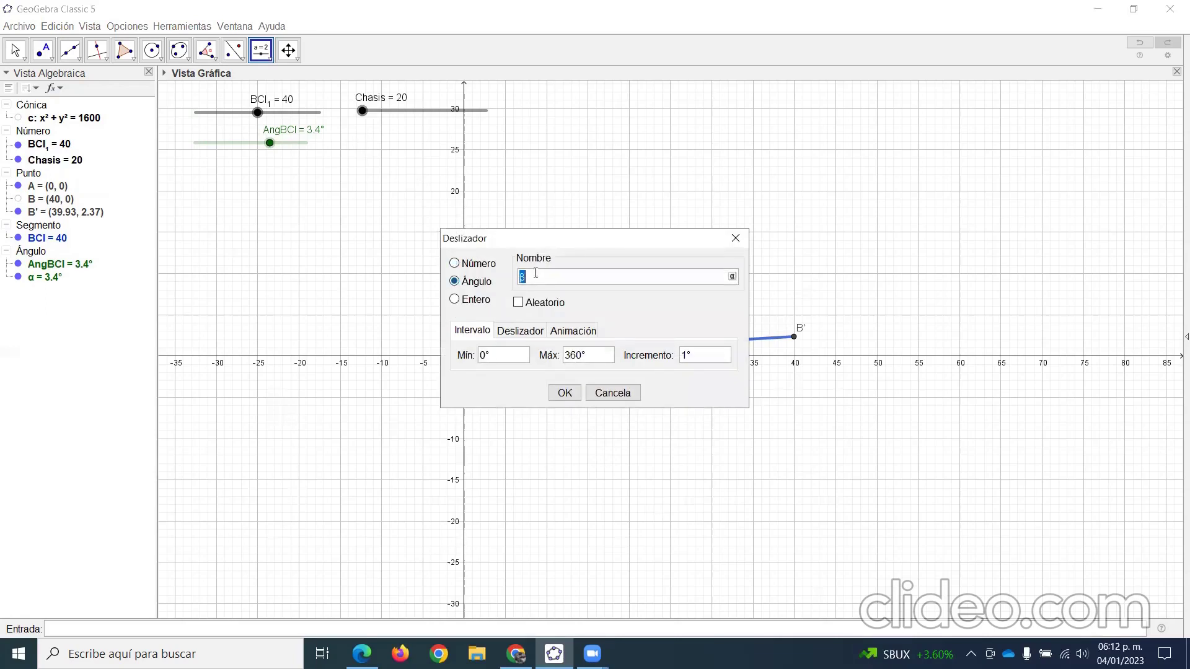
text(AngChasi)
click(483, 362)
text(-1)
click(576, 356)
key(BackSpace)
key(BackSpace)
key(BackSpace)
text(10)
click(701, 363)
text(0.)
click(561, 393)
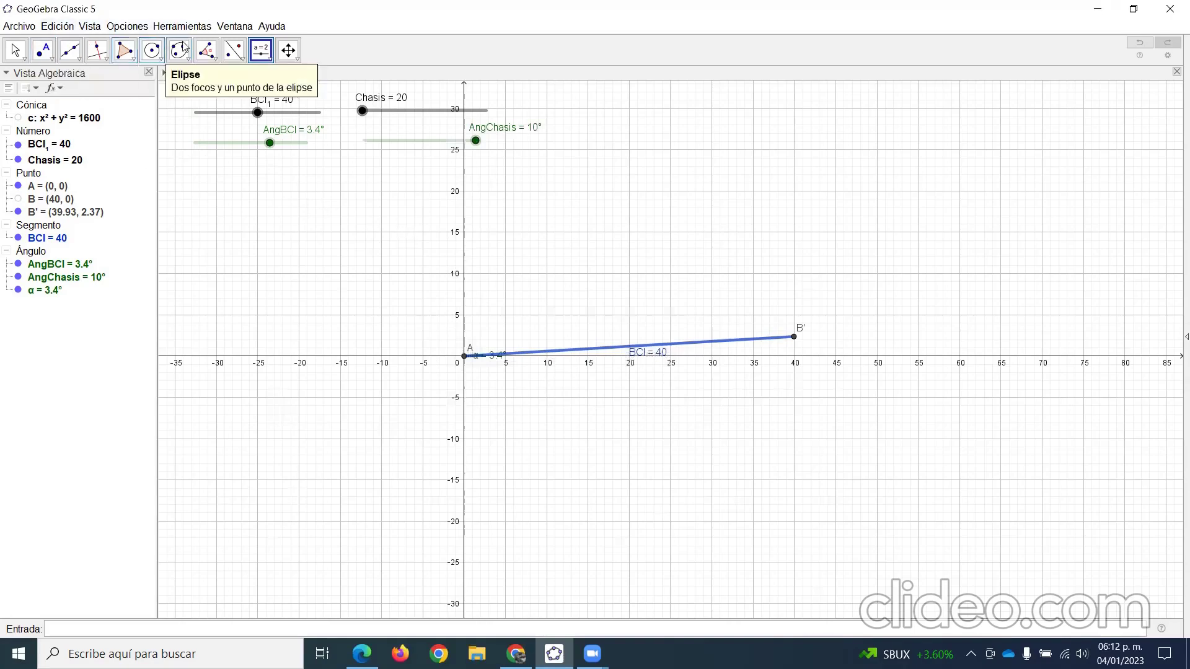
Step: Draw a circle centred at point A with radius Chasis
click(159, 56)
click(160, 107)
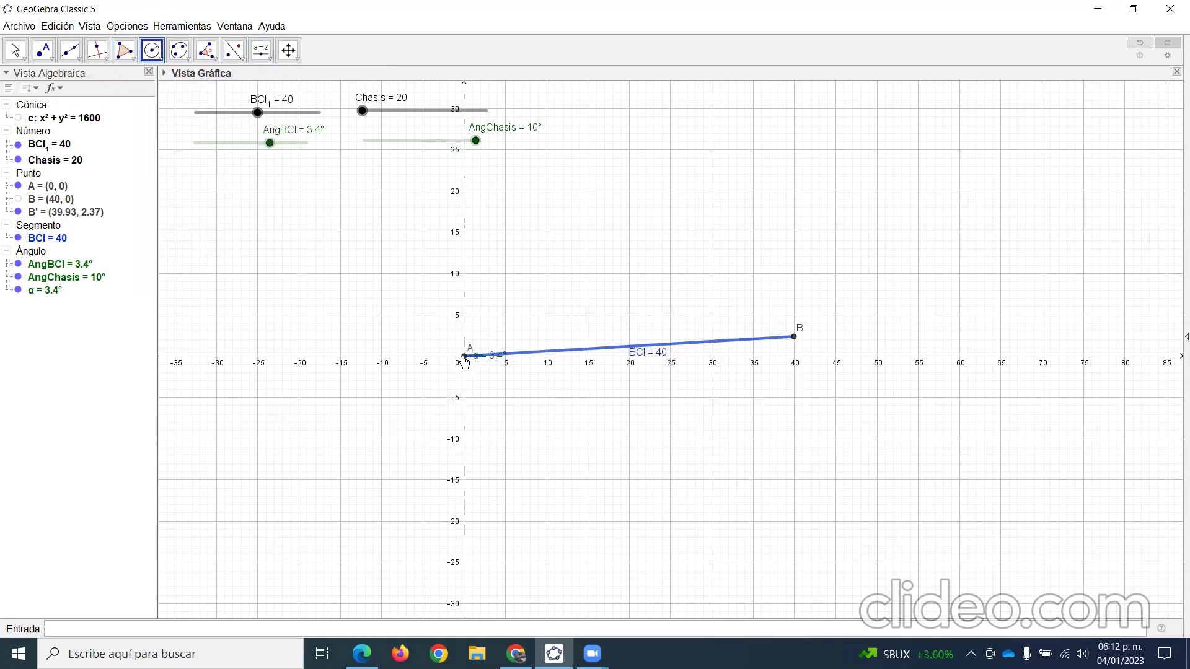
click(465, 358)
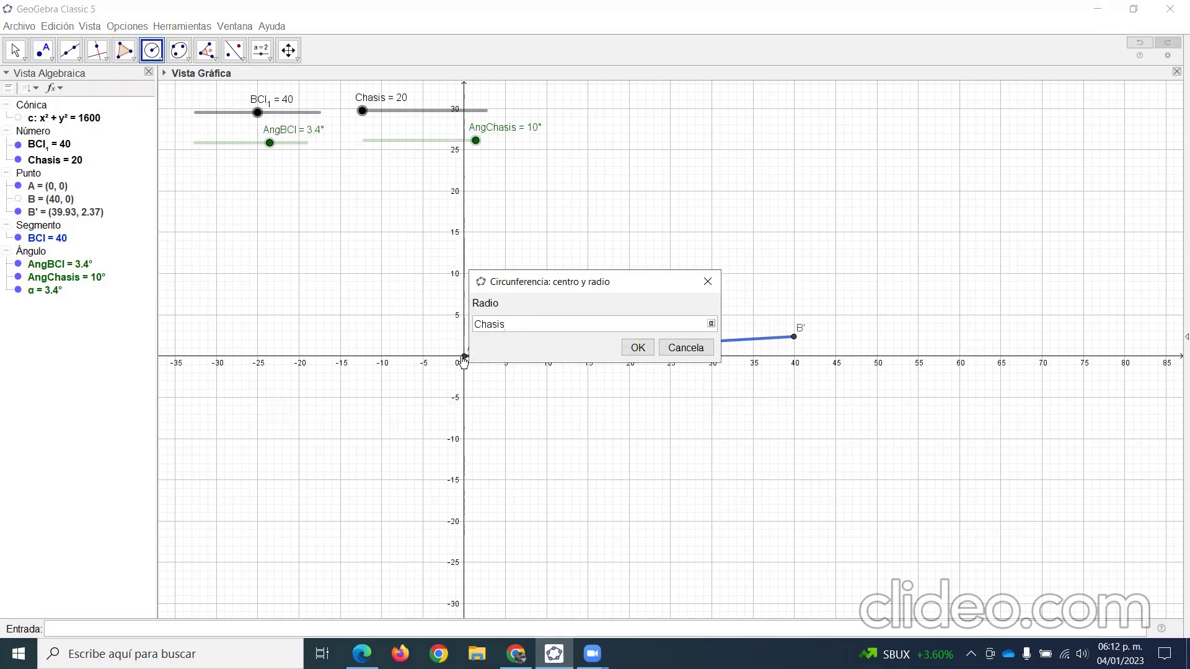
key(Return)
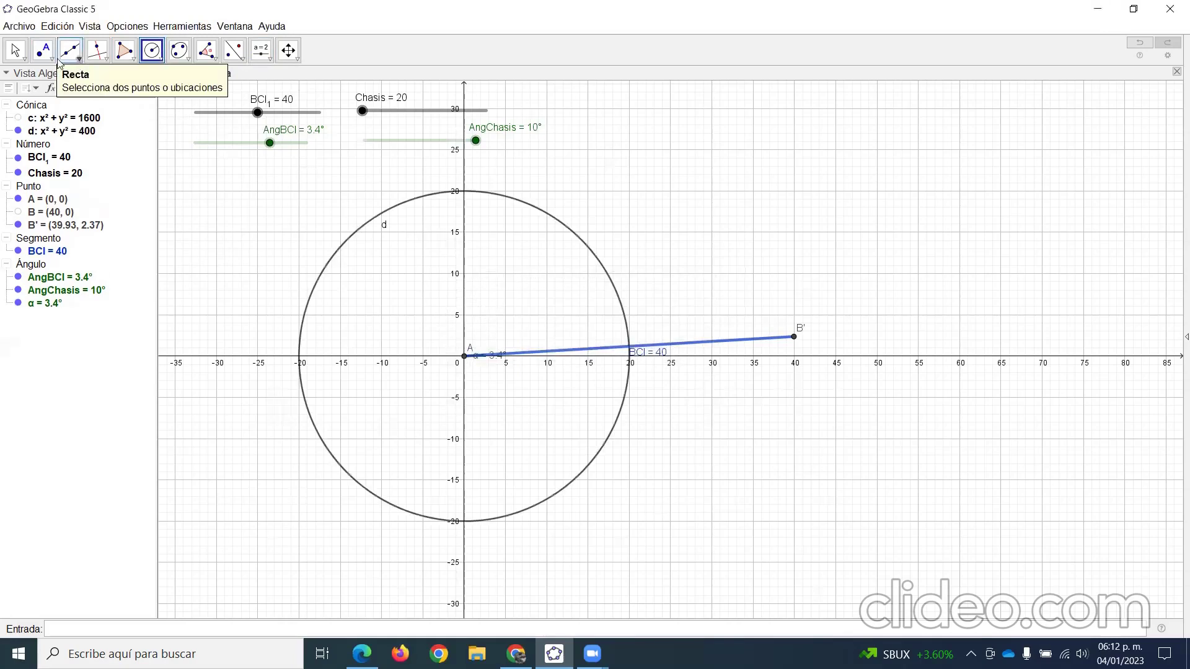
Step: Place the intersection point of the new circle with the positive y-axis
click(44, 51)
click(51, 155)
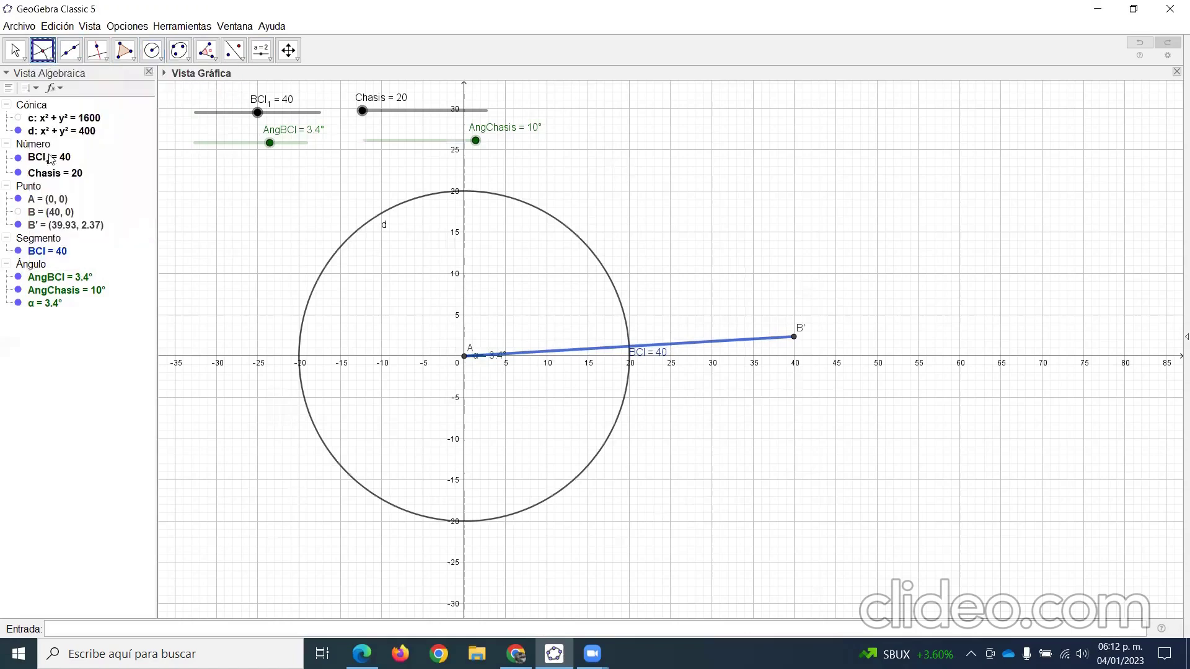
click(465, 192)
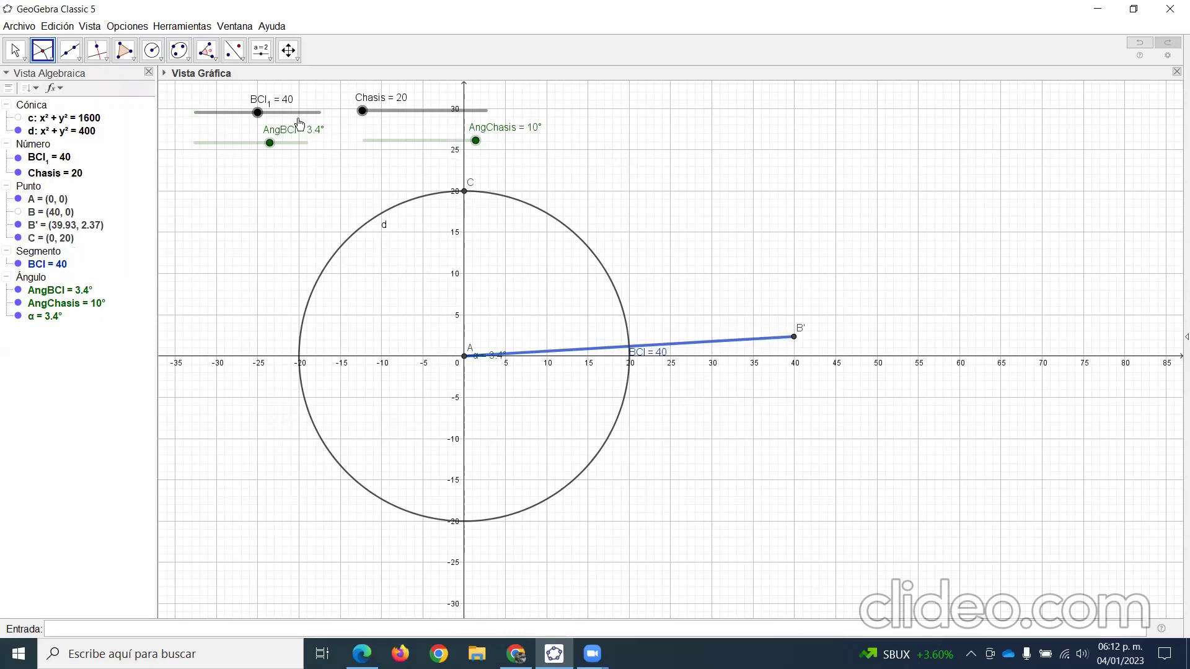
Step: Construct a counterclockwise angle of size AngChasis from point C about vertex A
click(211, 57)
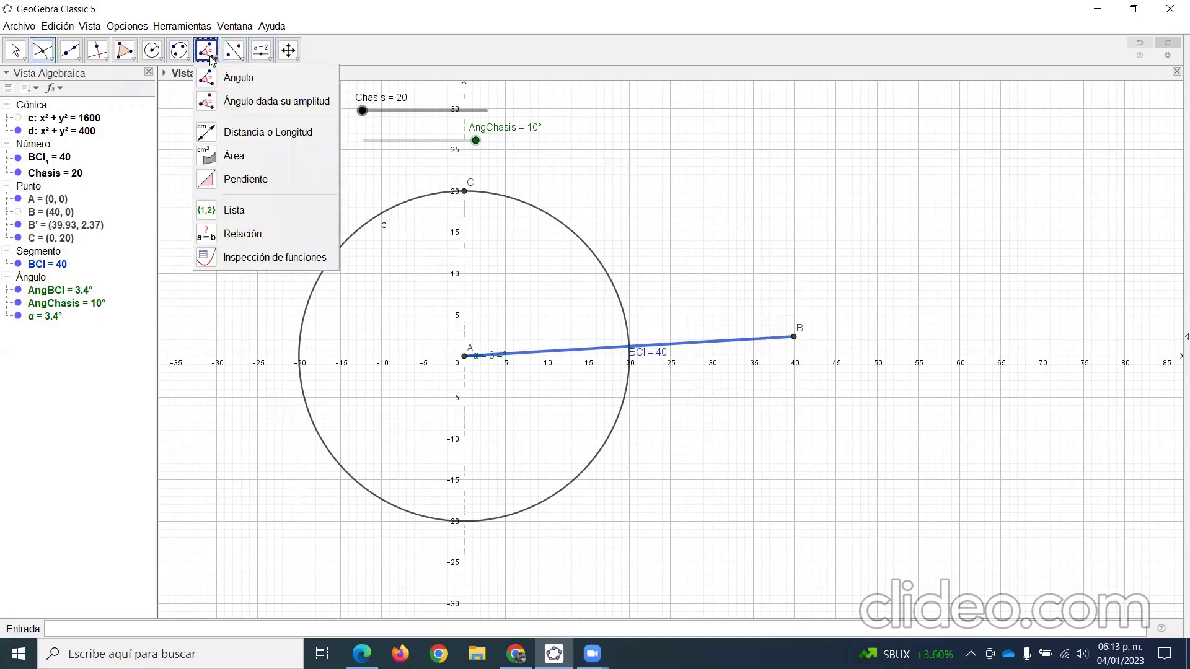
click(229, 99)
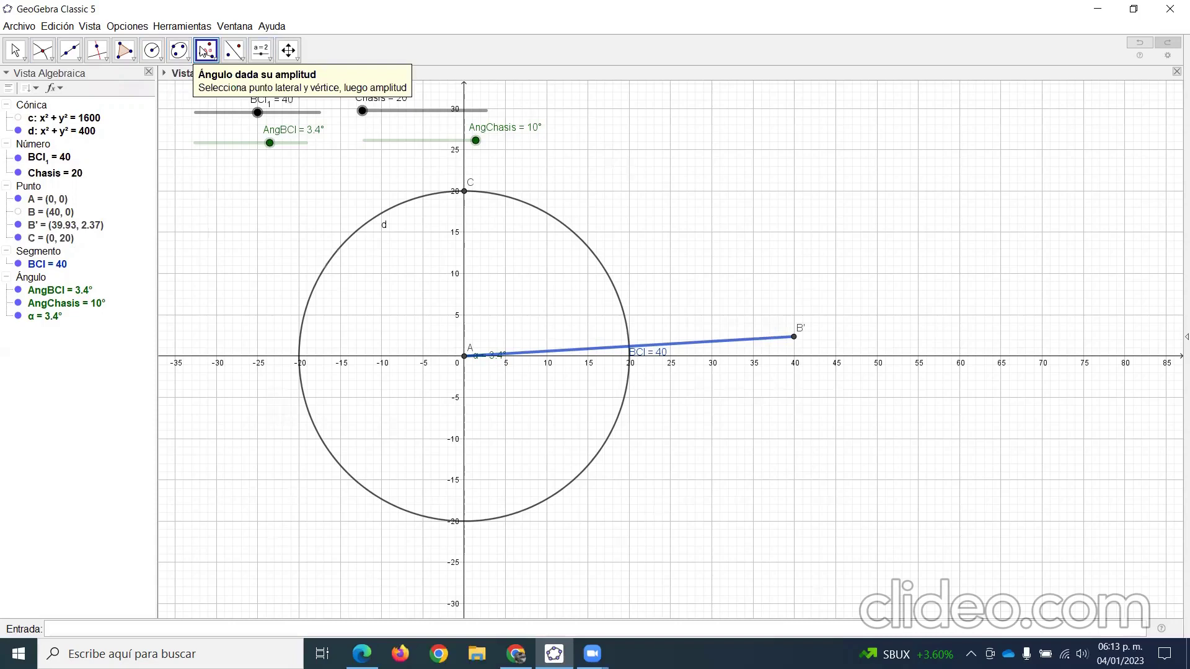
click(465, 192)
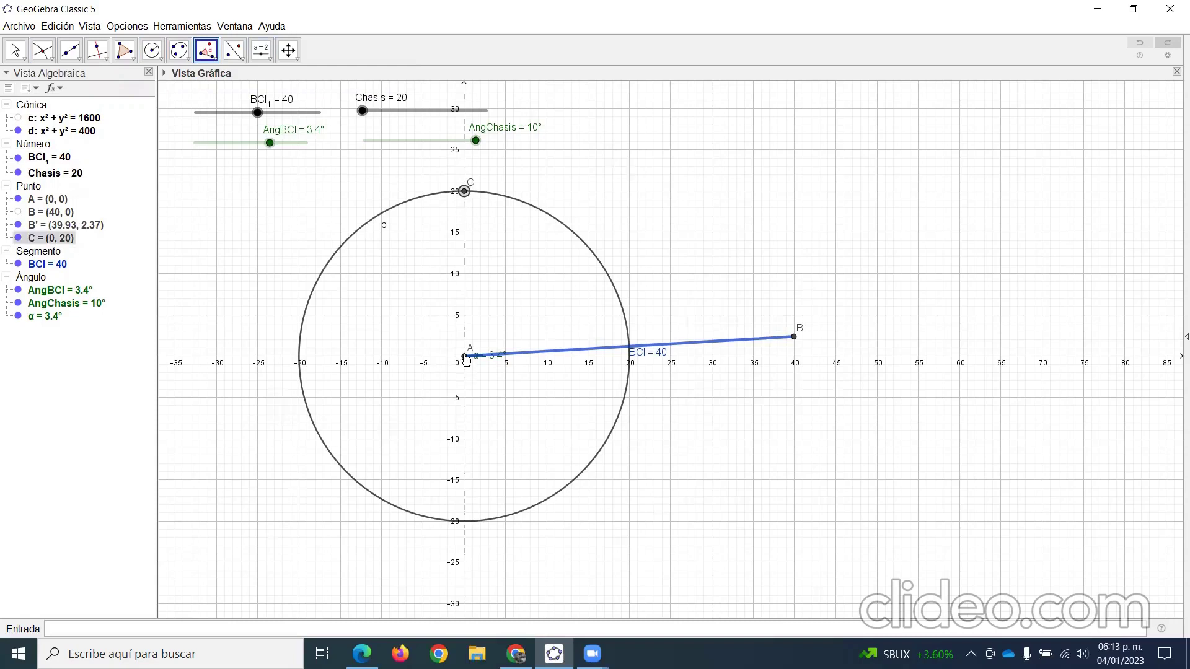
click(465, 357)
drag(529, 310, 436, 298)
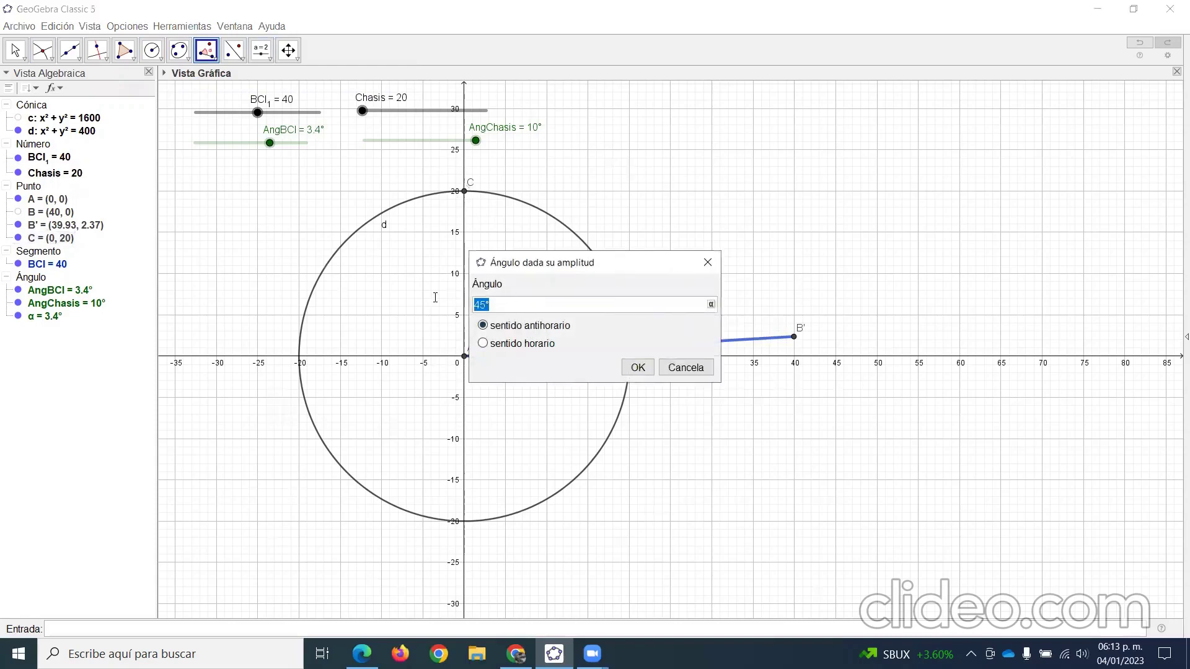
text(AngChasis)
key(Return)
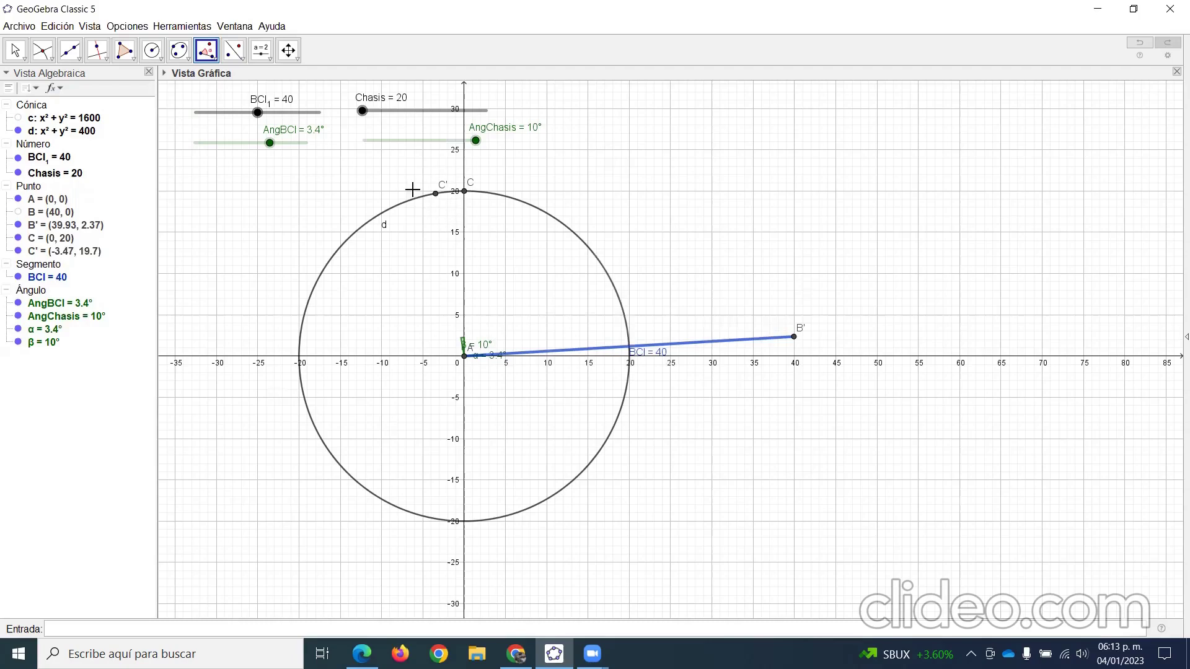
Step: Draw a segment from point A to point C'
click(79, 62)
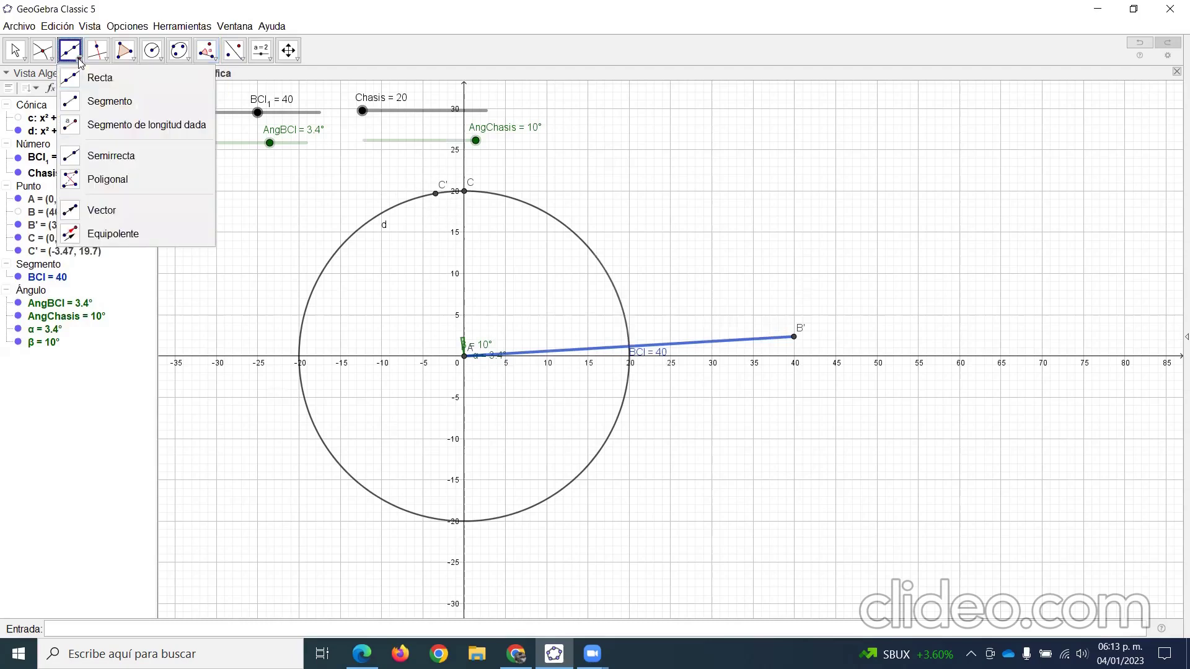
click(99, 100)
click(464, 357)
click(435, 194)
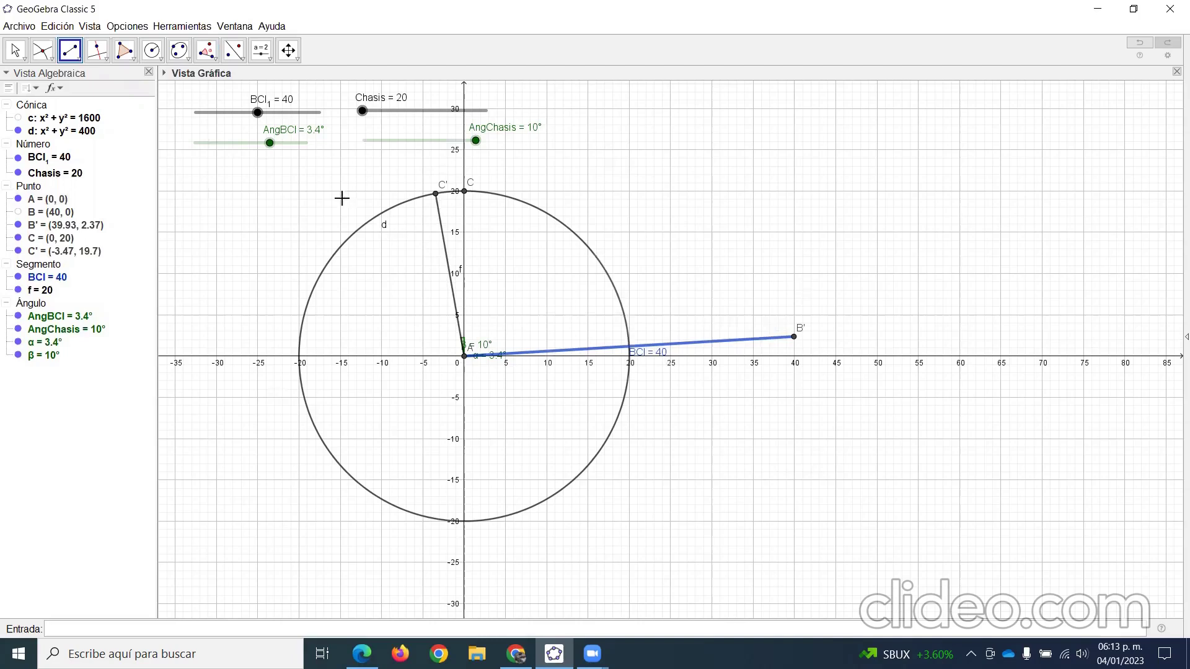
key(Escape)
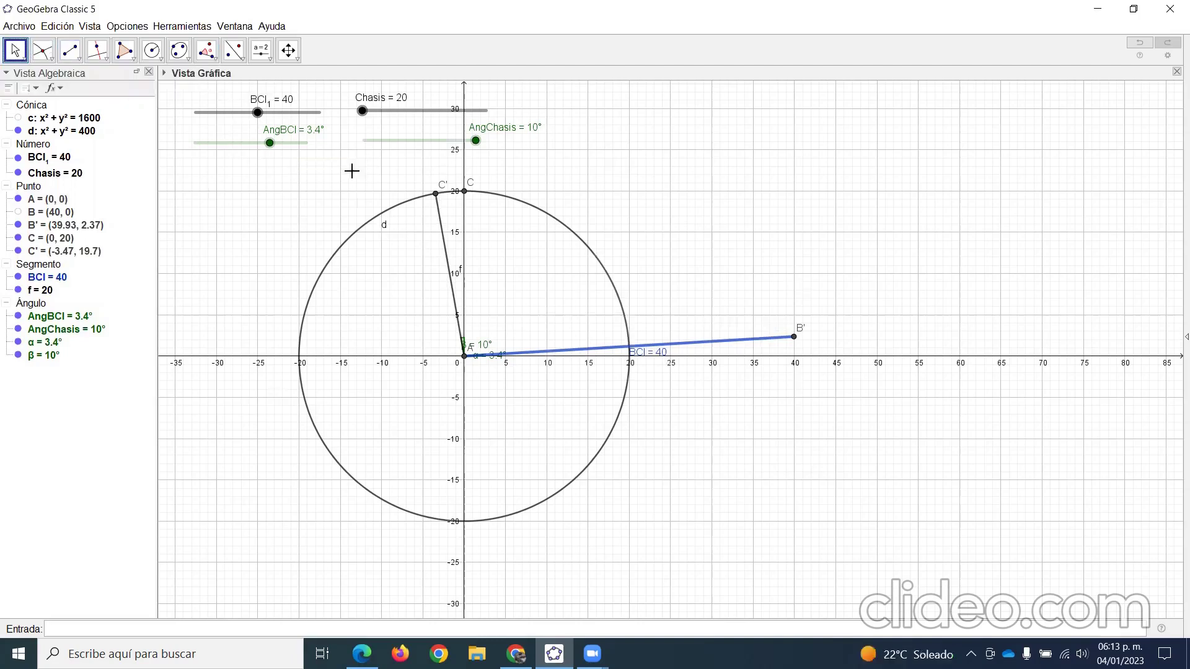
Step: Set the line thickness of the segment from A to C' to about 9 and colour it orange-brown (#CC6600)
click(439, 222)
right_click(439, 222)
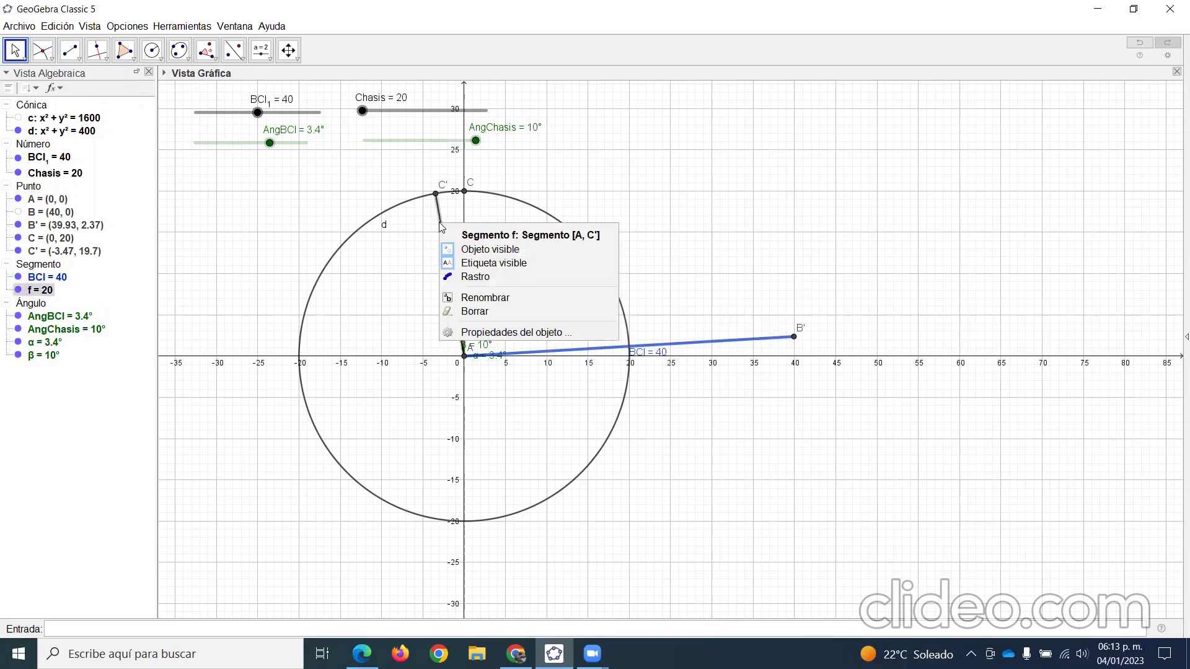
click(499, 338)
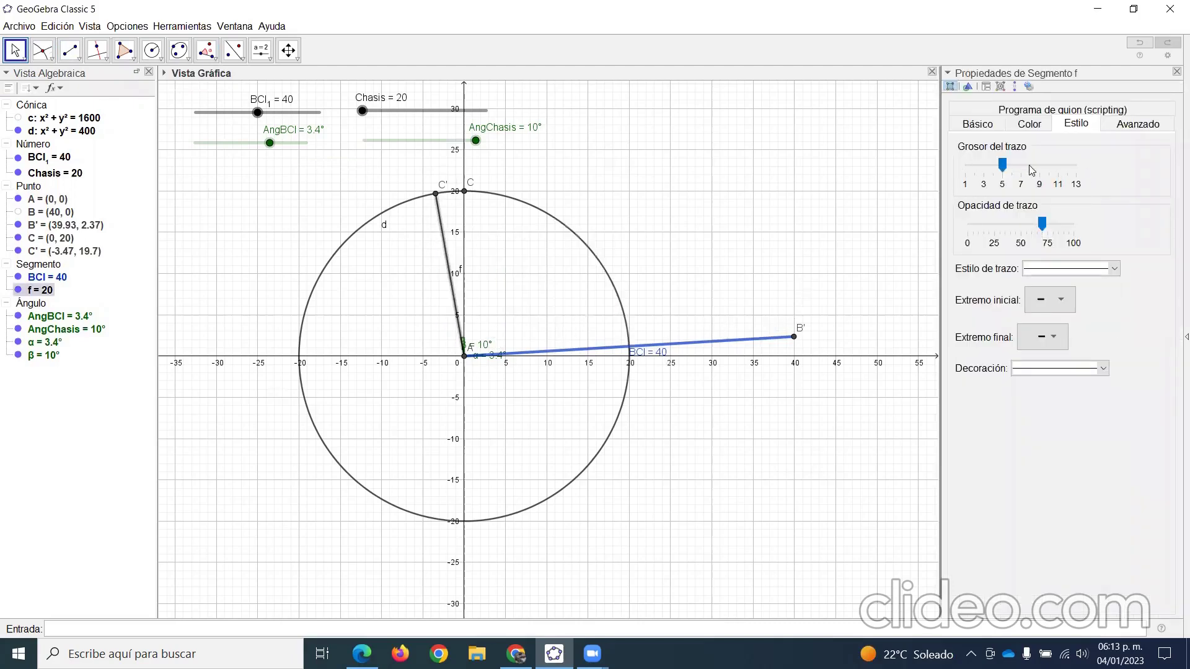
click(1006, 165)
drag(1006, 164, 1043, 165)
click(1038, 127)
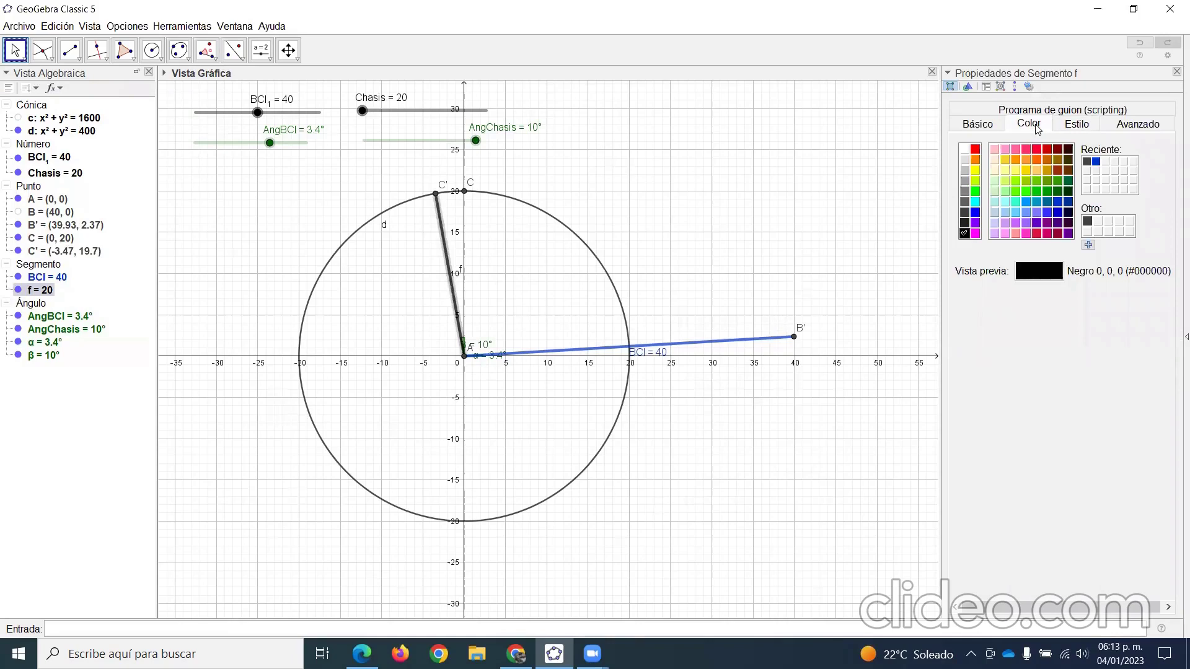
click(1047, 160)
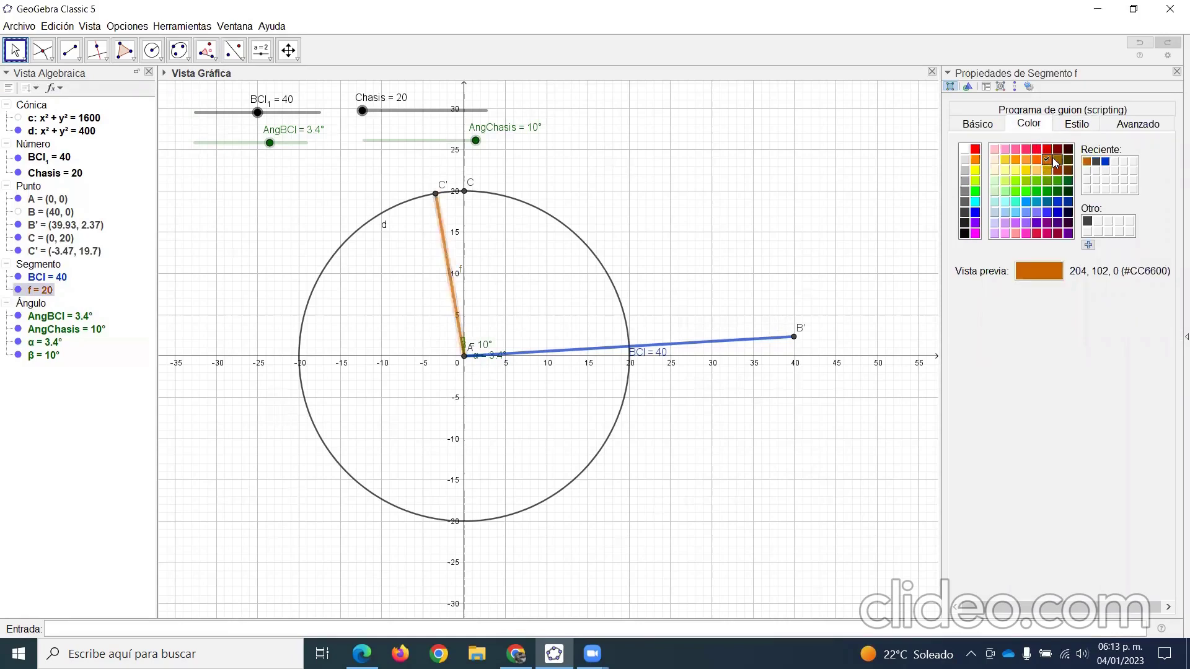
Step: Recolour the segment from A to C' brown (#996600), name it Chasis, and label it with its name and value
click(1058, 160)
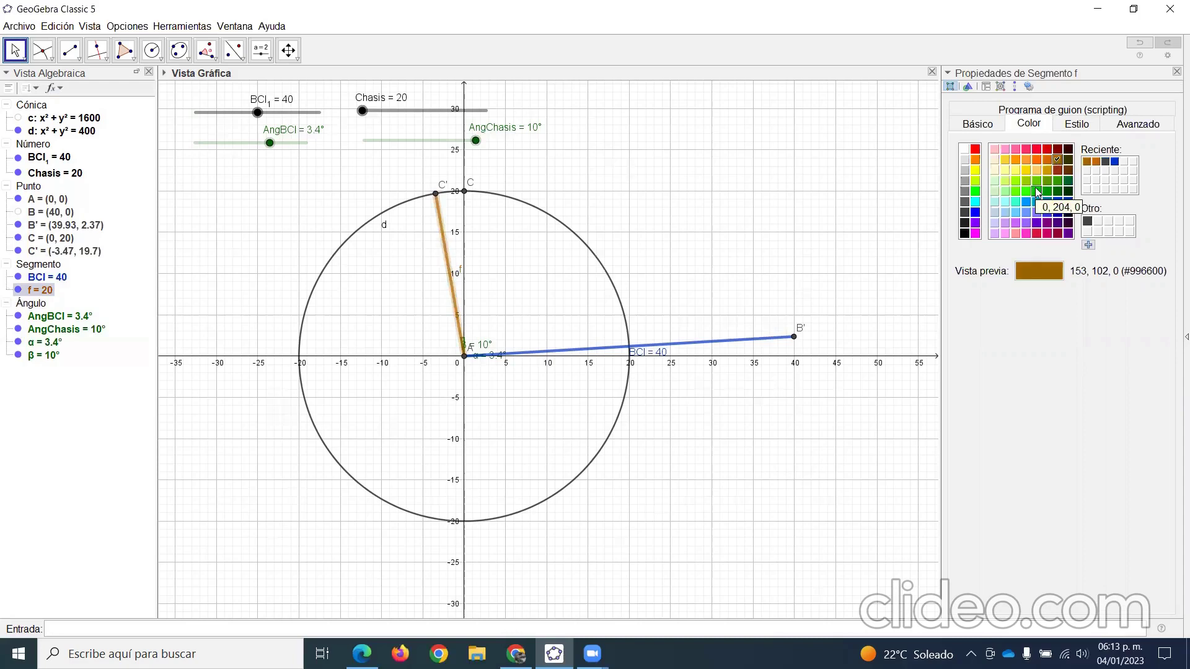
click(976, 124)
drag(1029, 149, 970, 148)
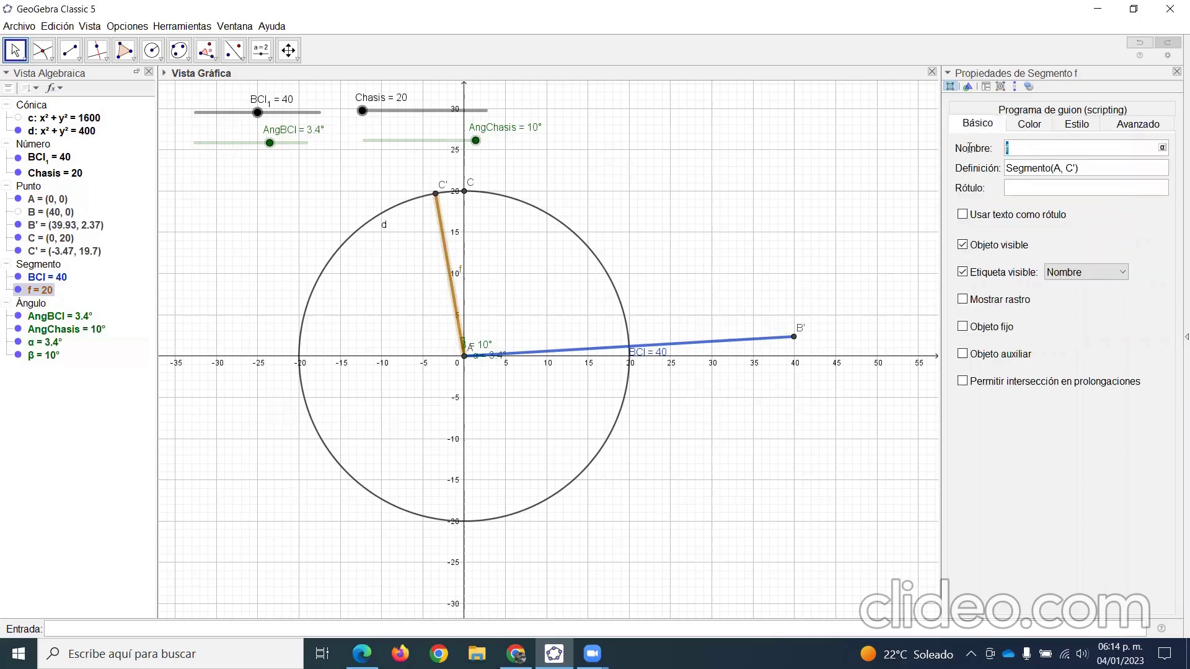
text(Chasis)
click(1084, 272)
click(1077, 303)
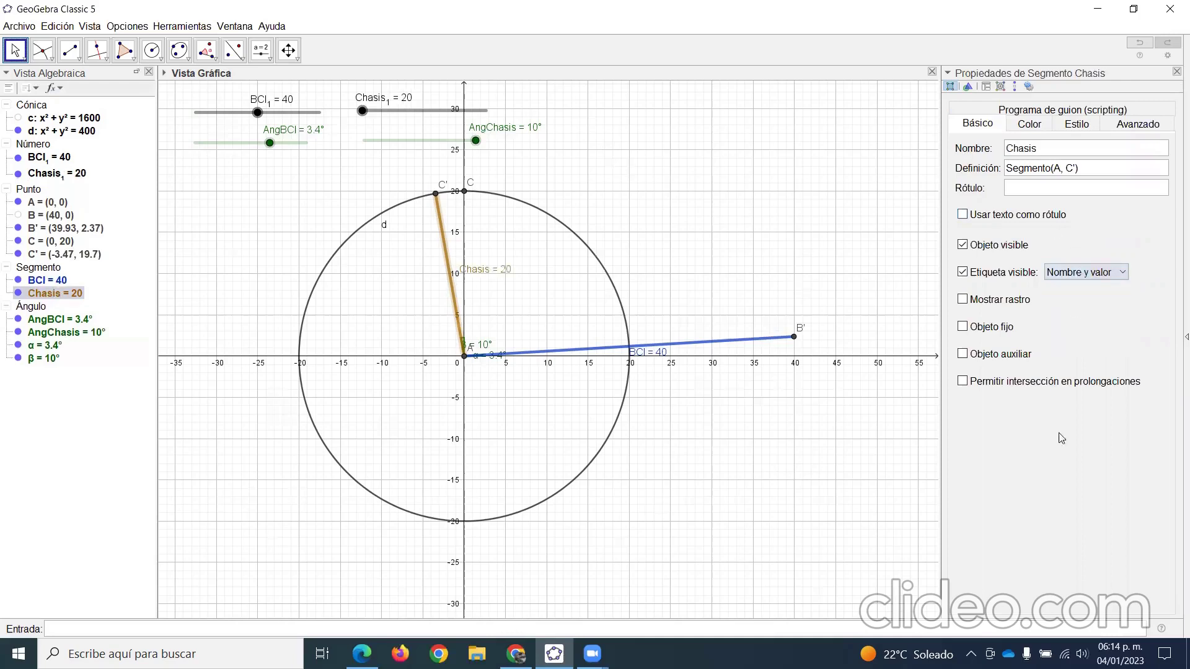
click(1175, 72)
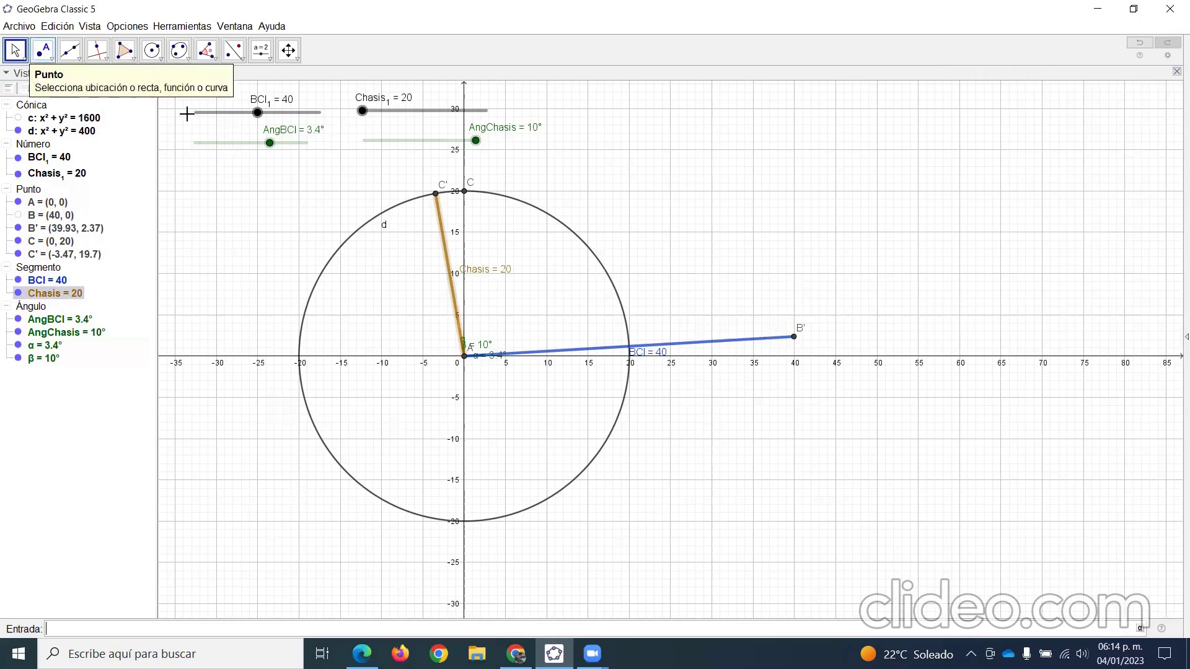
Step: Set the Chasis slider to 20.3 and AngChasis to -10°, and hide circle d and point C
mouse_move(364, 114)
mouse_down()
mouse_move(393, 108)
mouse_move(366, 111)
mouse_up()
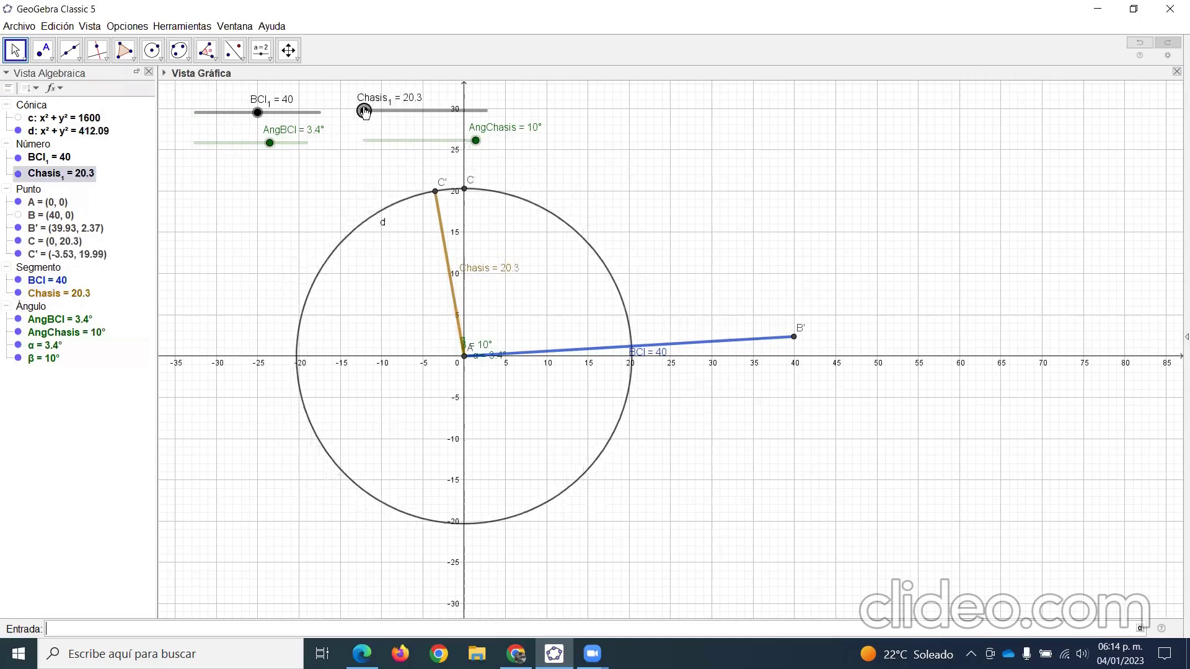
drag(476, 141, 364, 141)
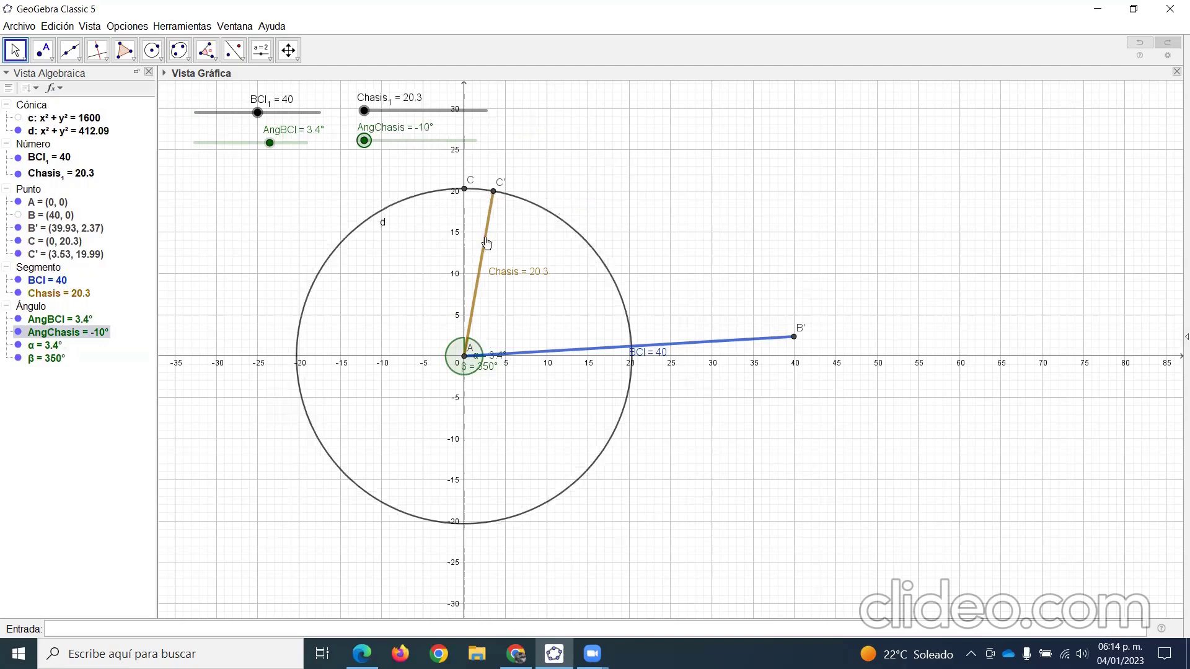
click(18, 131)
click(17, 242)
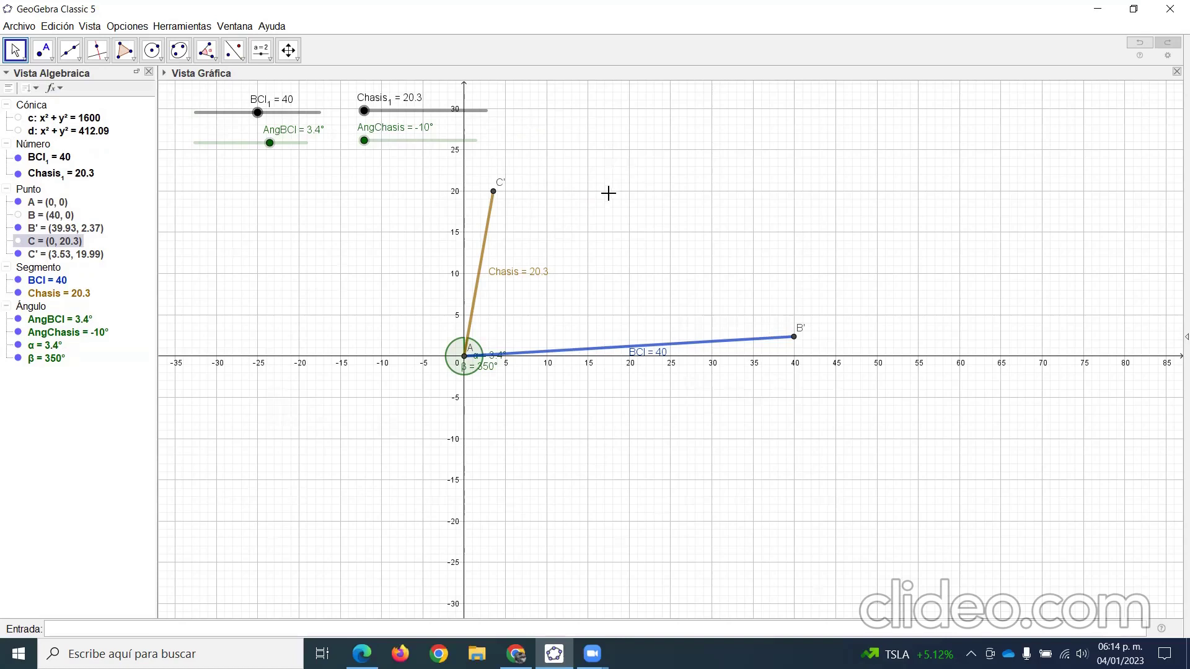
Step: Create an integer slider named BCS below the graphics view's upper edge, ranging from 25 to 45 with increment 0.1
click(262, 51)
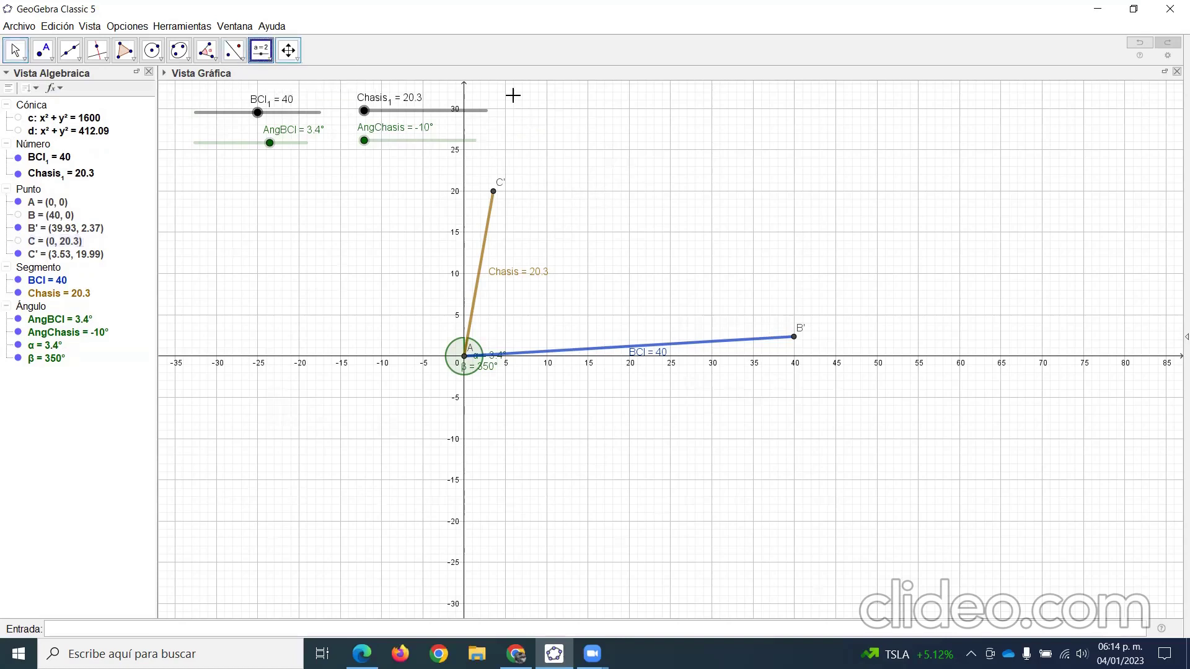
click(530, 111)
click(478, 300)
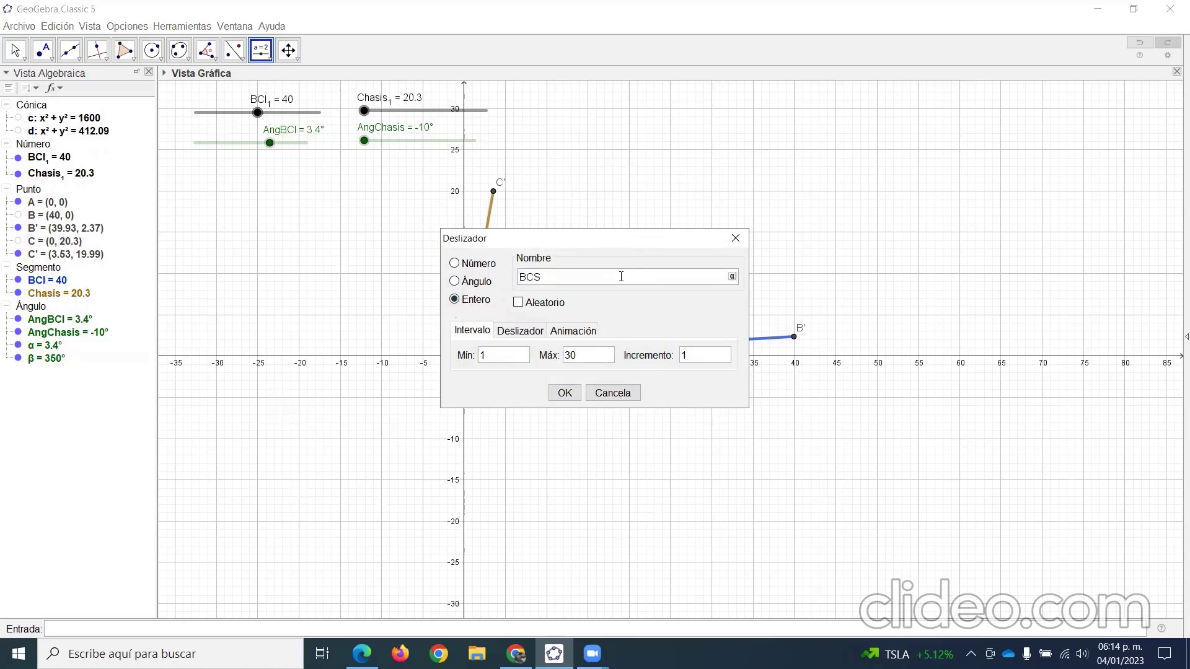
click(484, 355)
text(25)
key(Tab)
text(45)
click(688, 357)
double_click(689, 358)
text(0.)
click(565, 393)
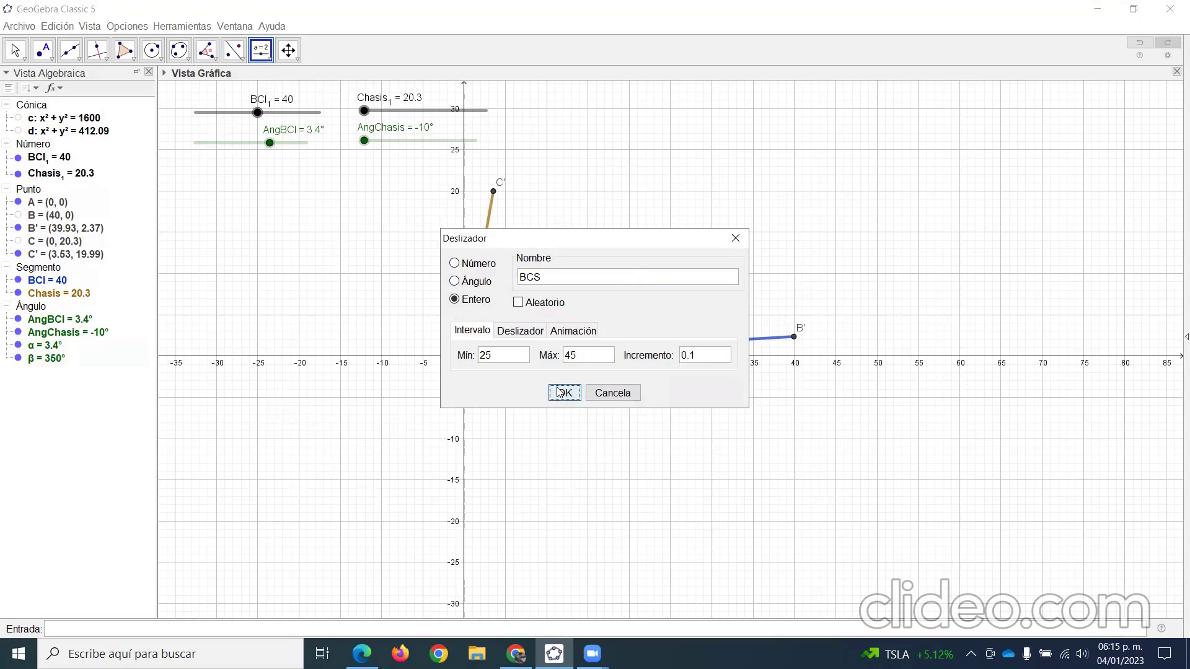
Step: Create an integer slider named Knuckle with a minimum of 20 just below the BCS slider
click(525, 138)
click(465, 300)
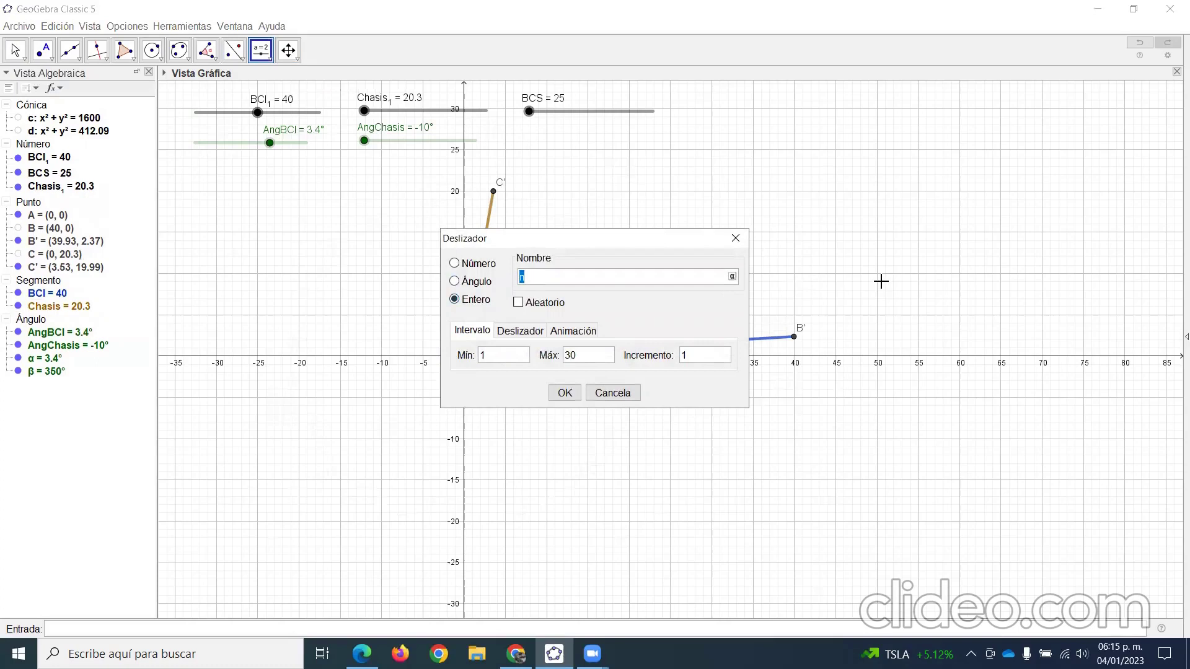
text(Knuckle)
click(499, 354)
text(20)
click(585, 360)
text(4)
drag(699, 355, 668, 352)
click(564, 393)
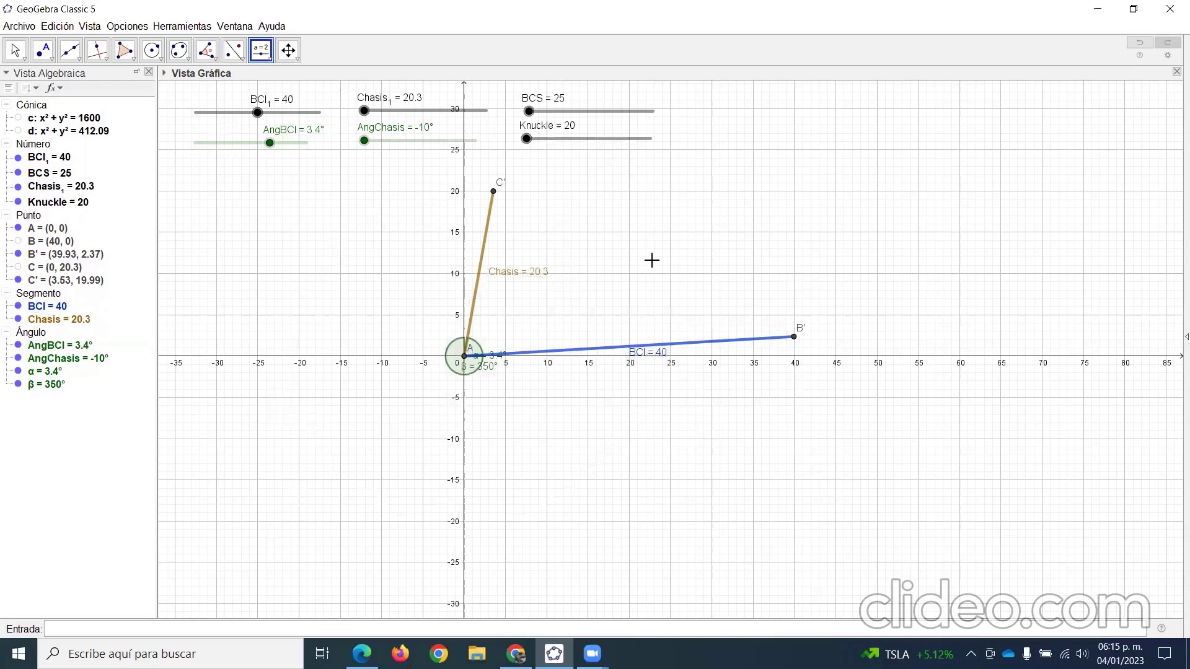
Step: Draw a circle of radius Knuckle centred at B' and a circle of radius BCS centred at C'
key(Escape)
drag(613, 346, 585, 372)
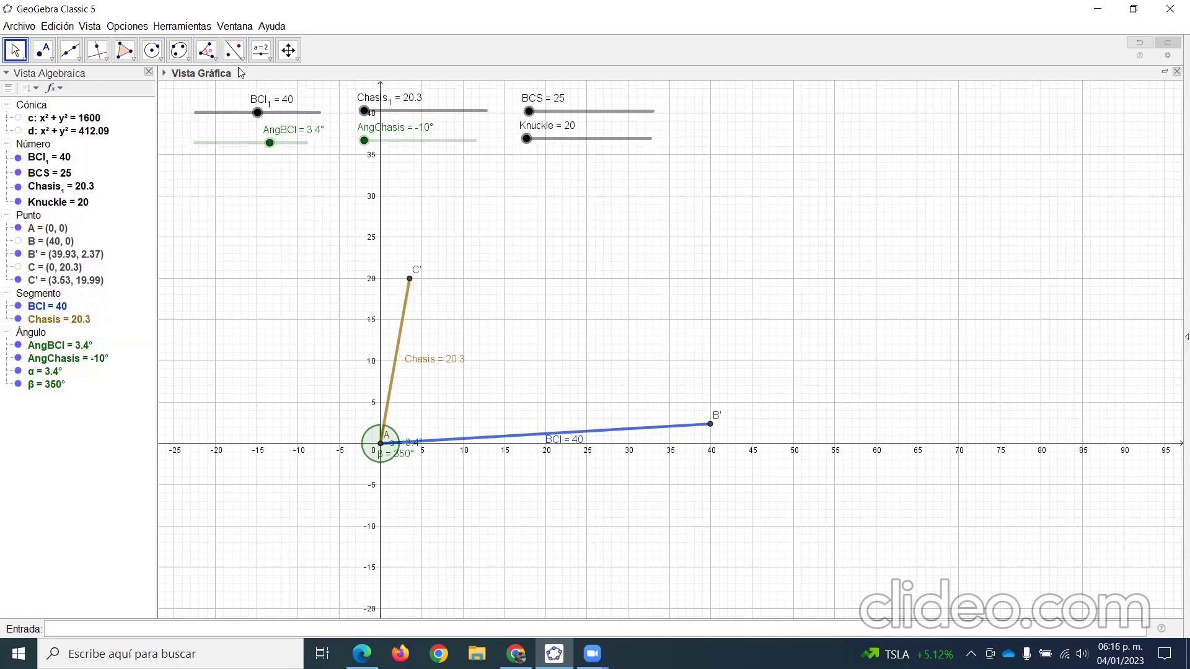
click(152, 50)
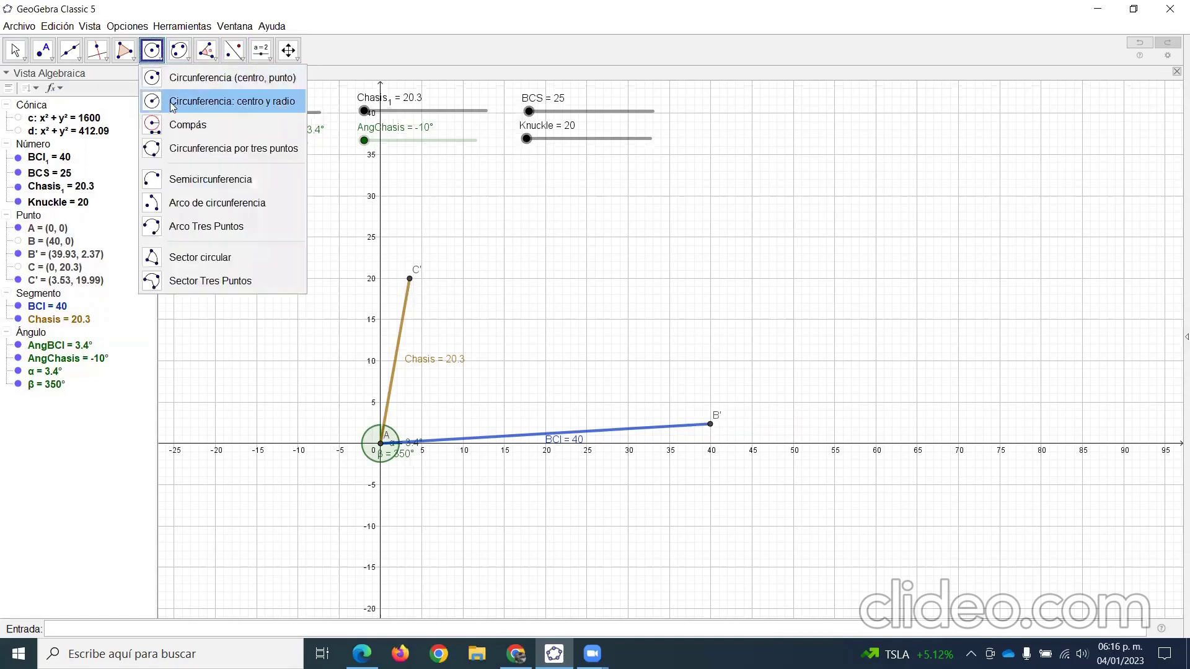
click(711, 427)
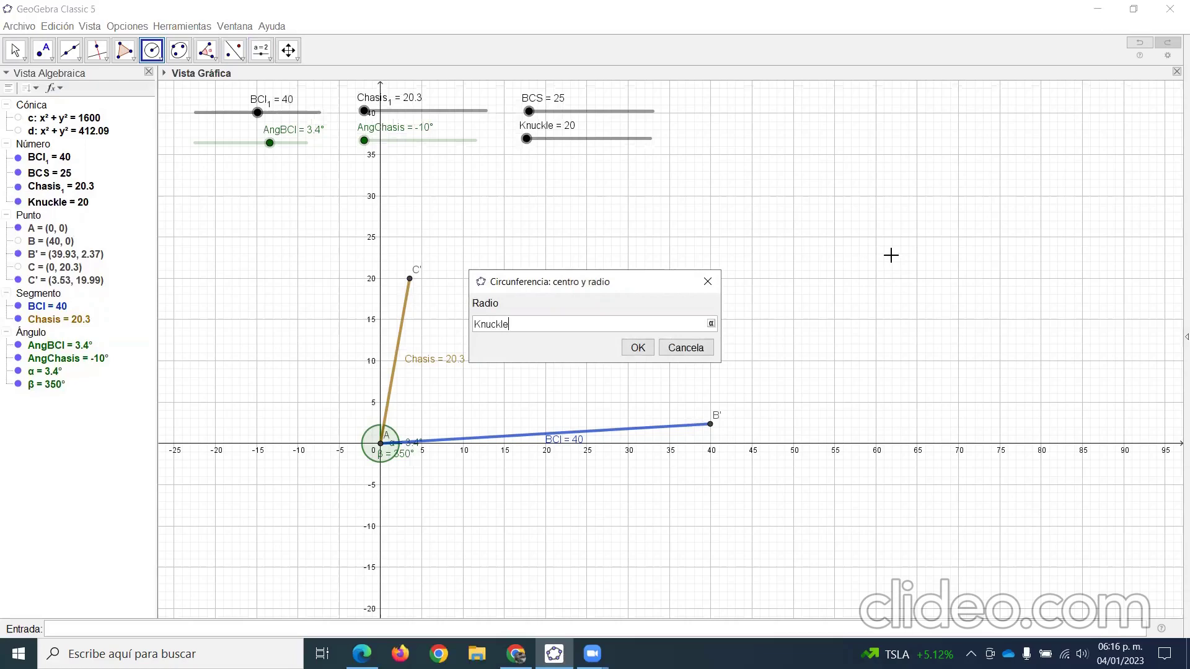
click(639, 348)
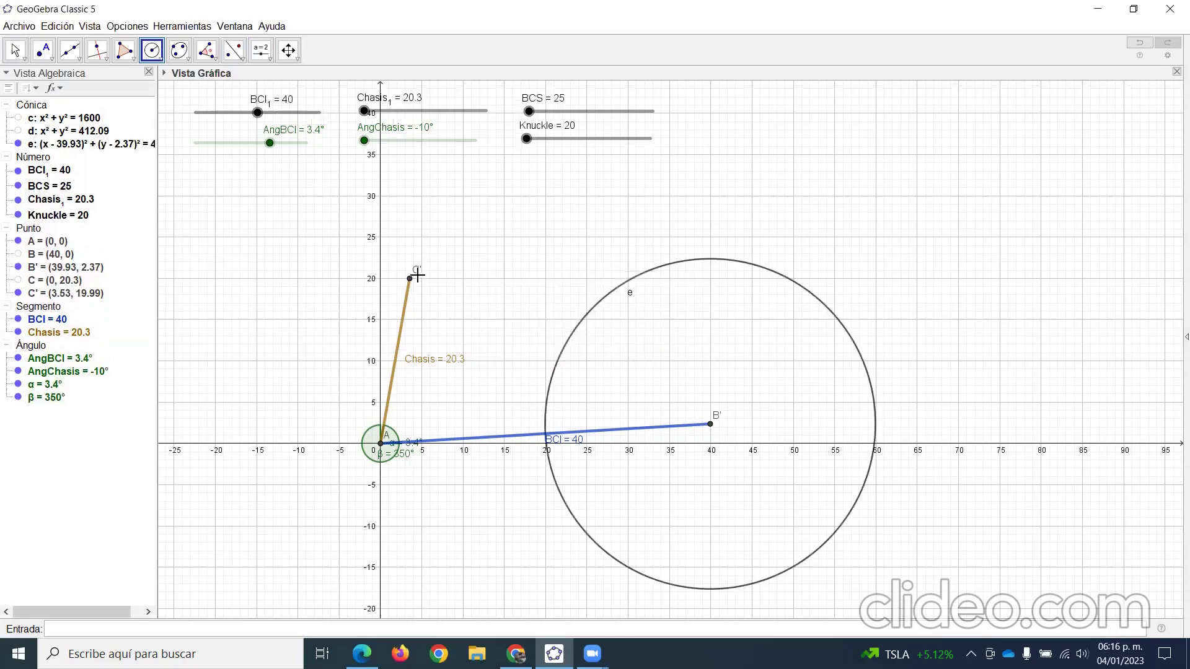
click(410, 281)
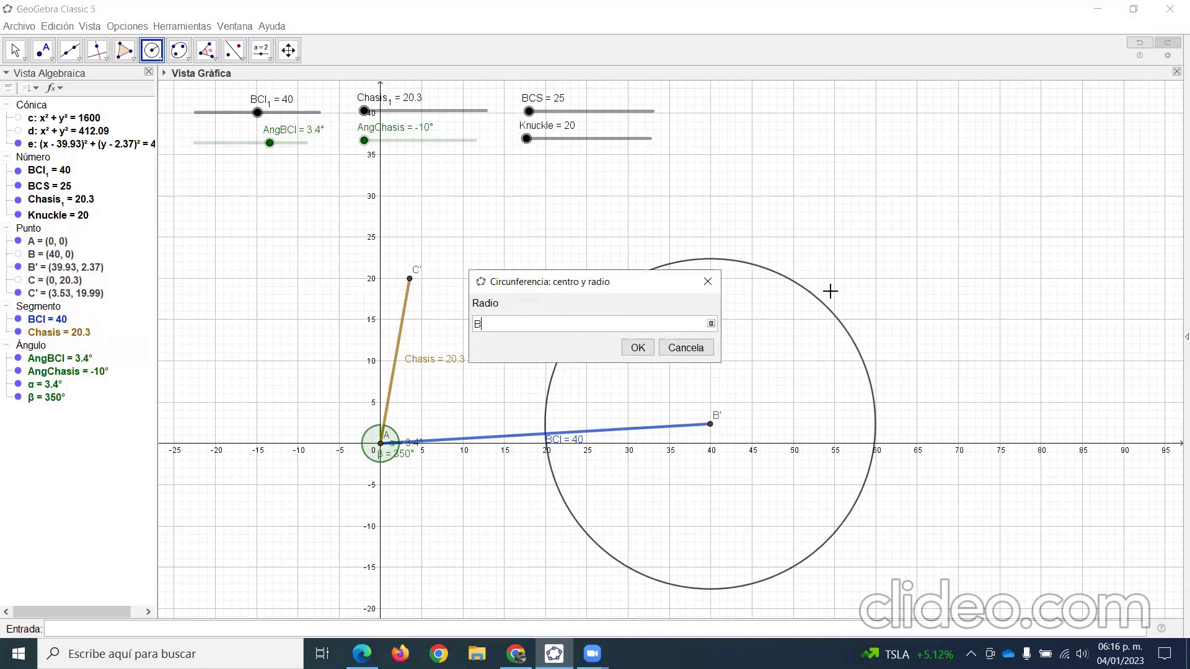
click(635, 348)
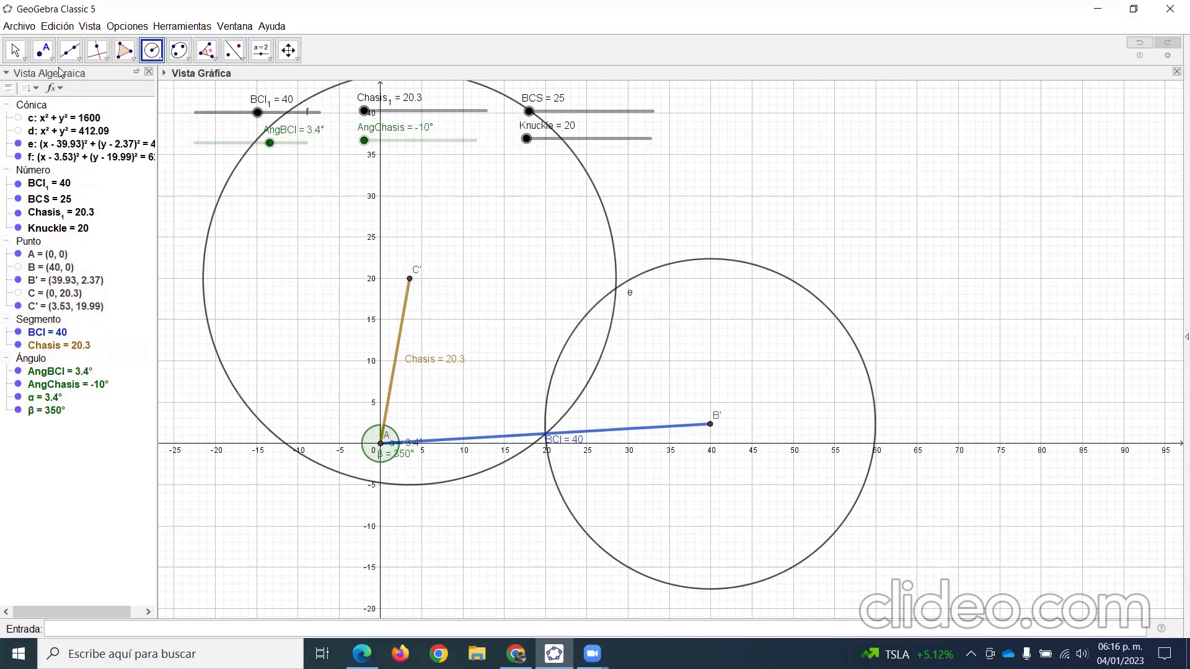
Step: Place the upper intersection point of the circles centred at B' and C'
click(42, 50)
click(45, 158)
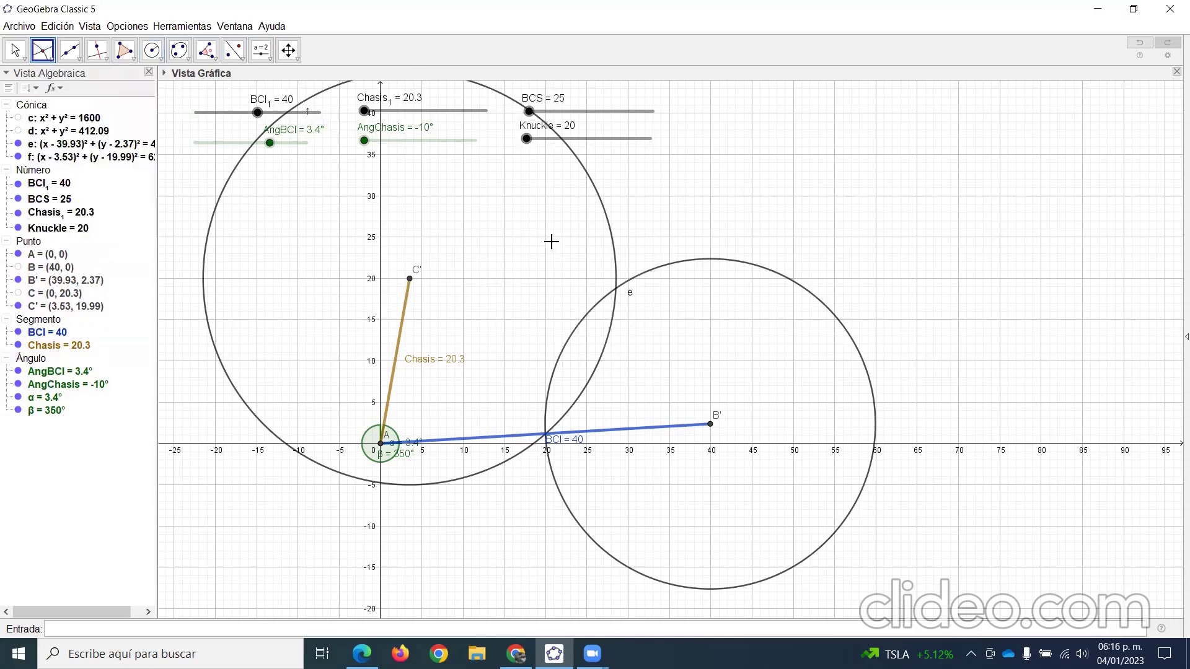
click(615, 293)
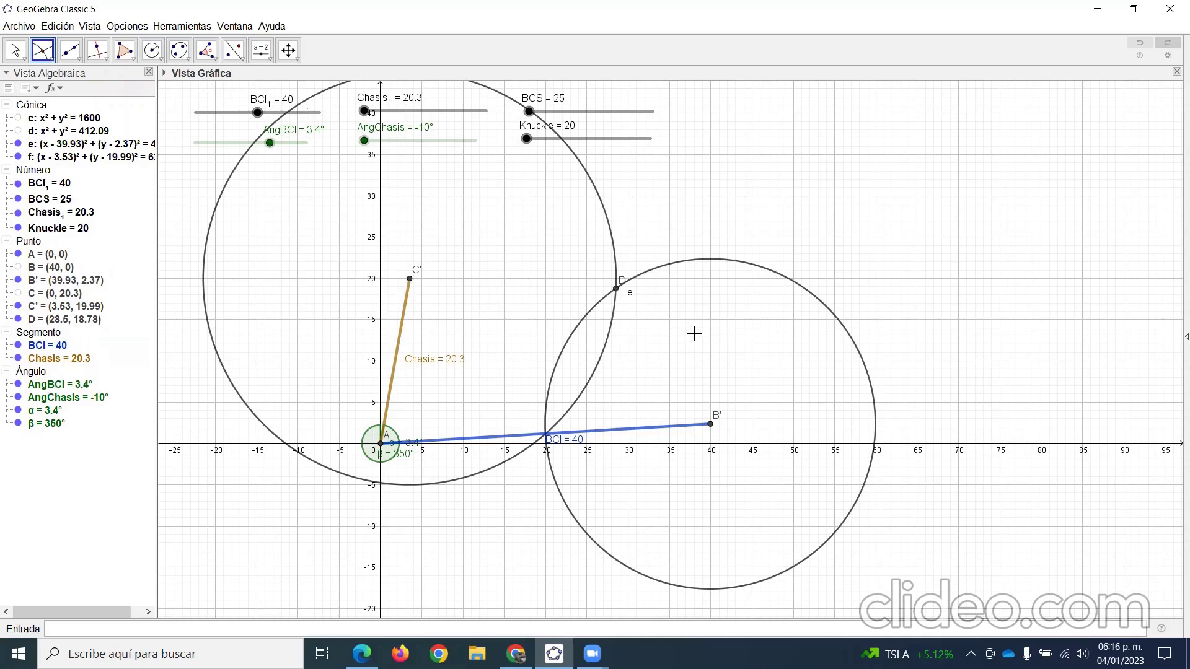
Step: Draw segments from C' to D and from B' to D
click(77, 59)
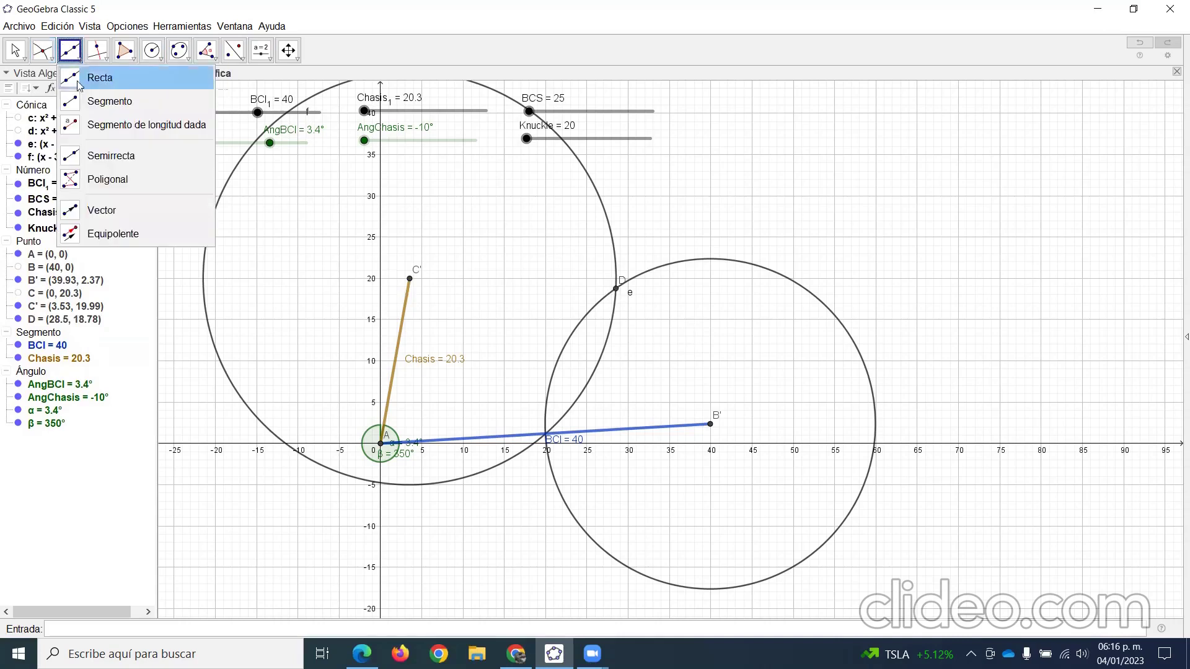
click(93, 78)
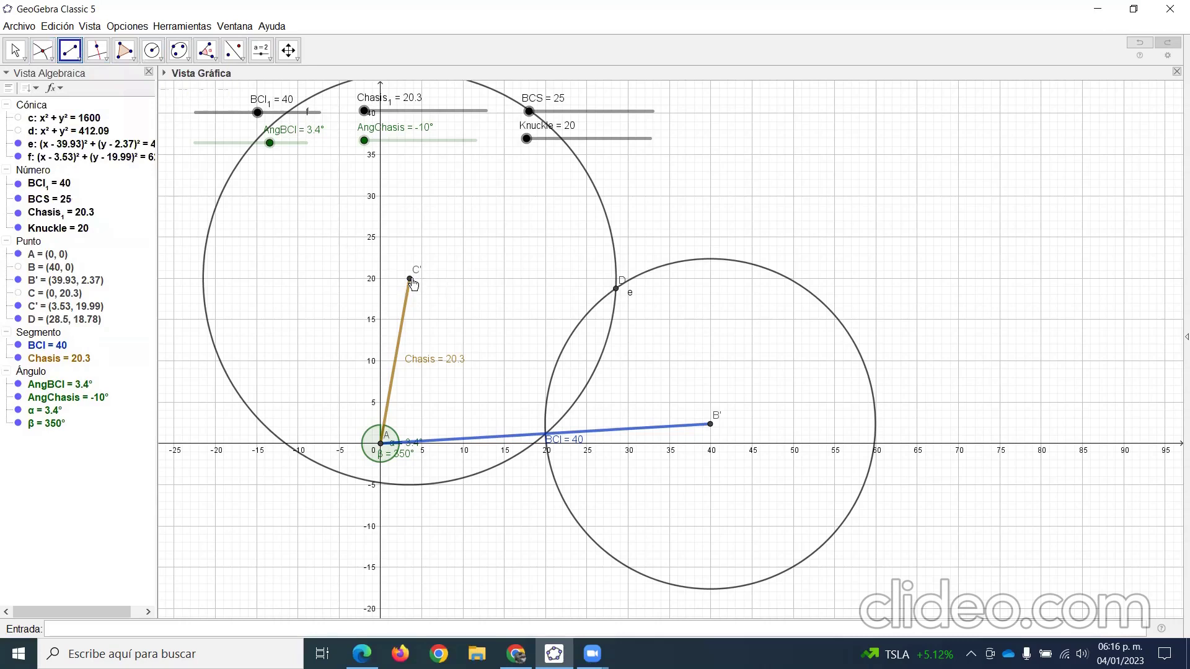
click(411, 279)
click(619, 291)
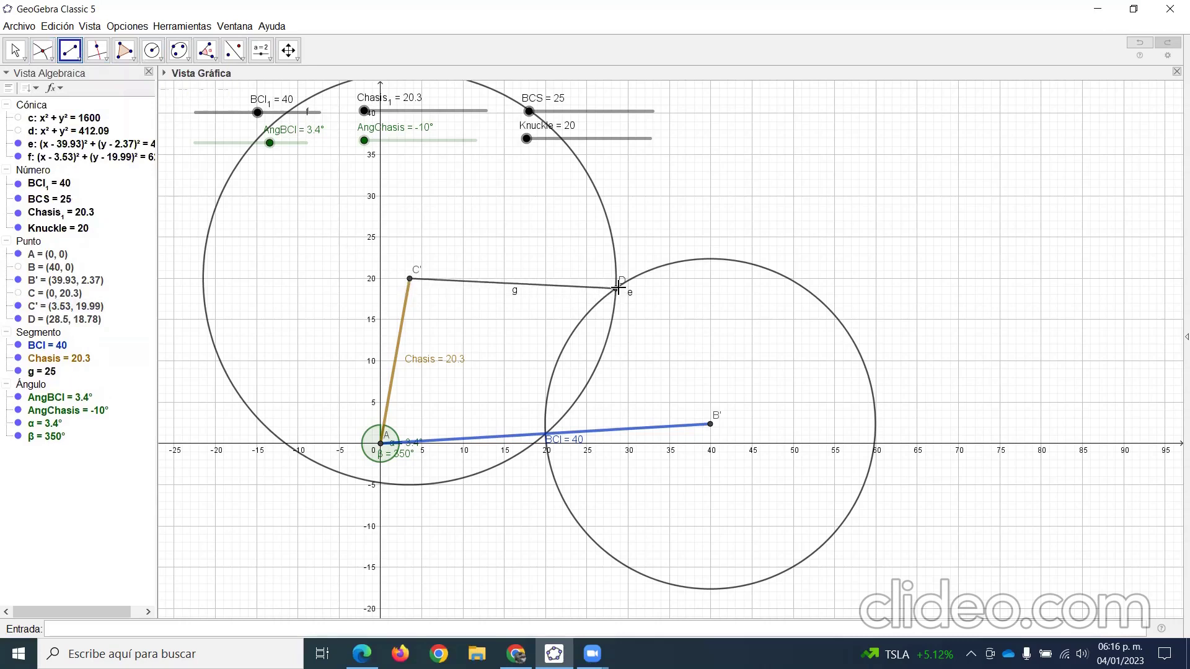
click(713, 426)
click(615, 288)
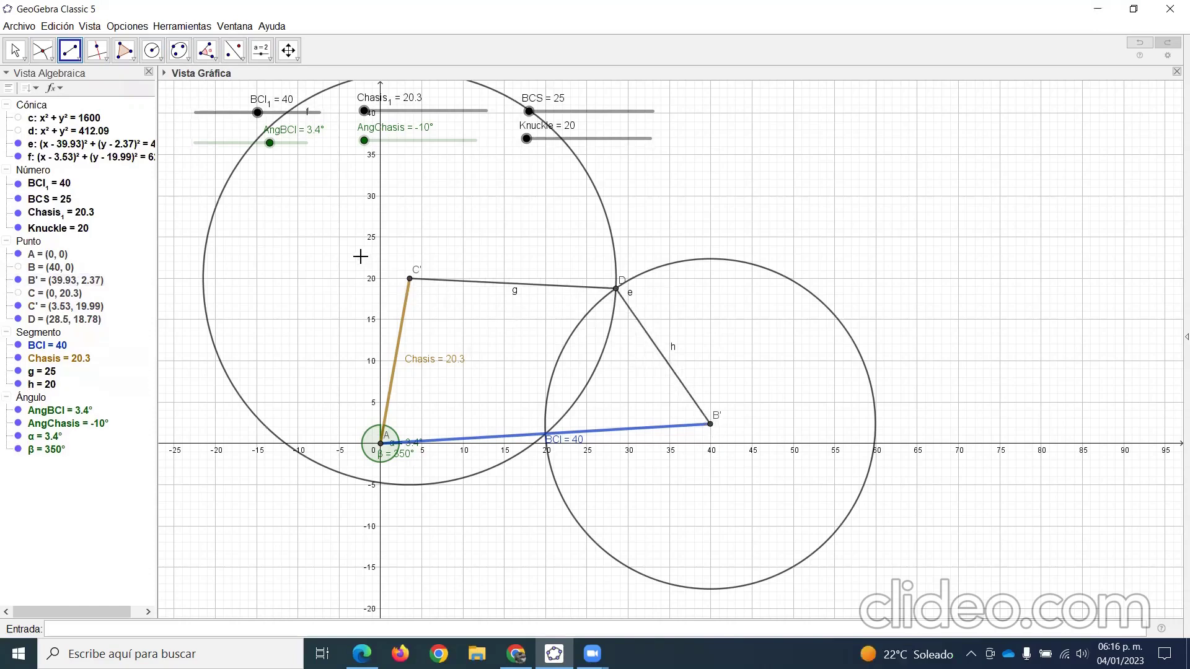
Step: Hide the two circles centred at B' and C'
click(13, 52)
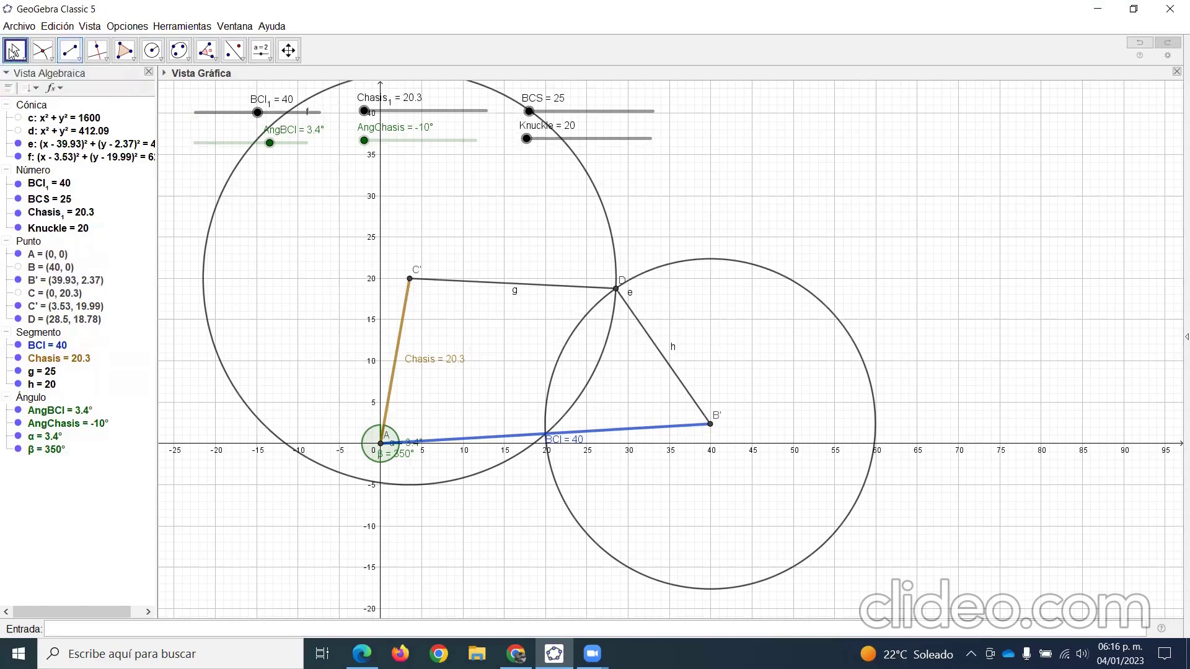
click(20, 154)
click(18, 144)
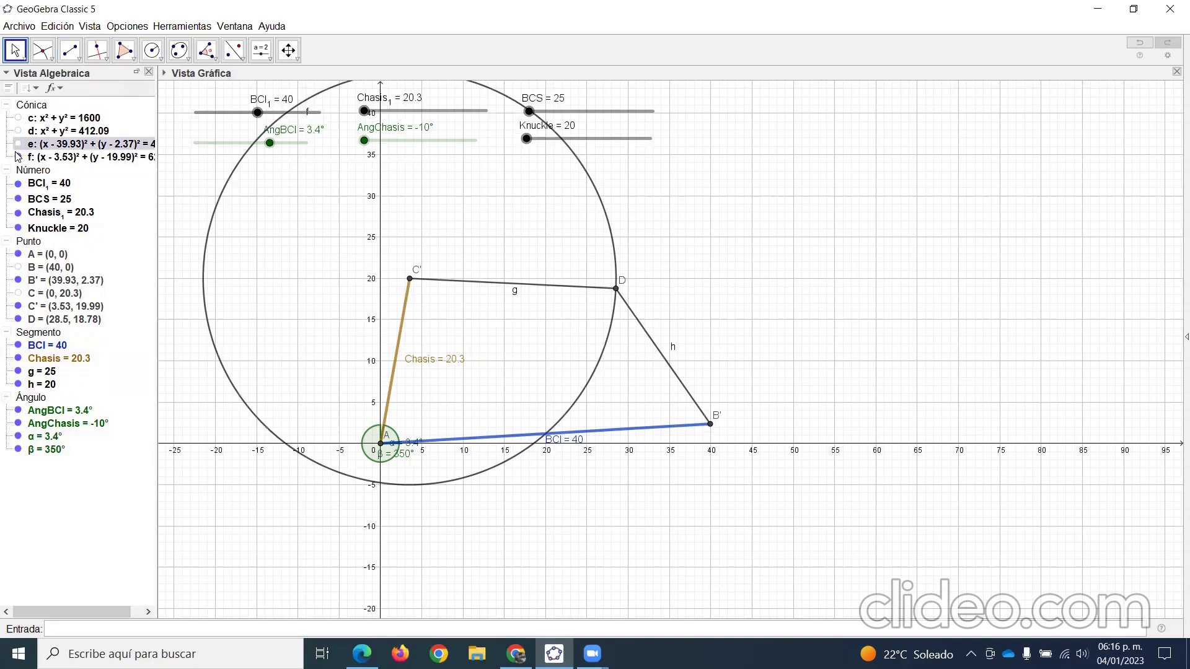
click(18, 157)
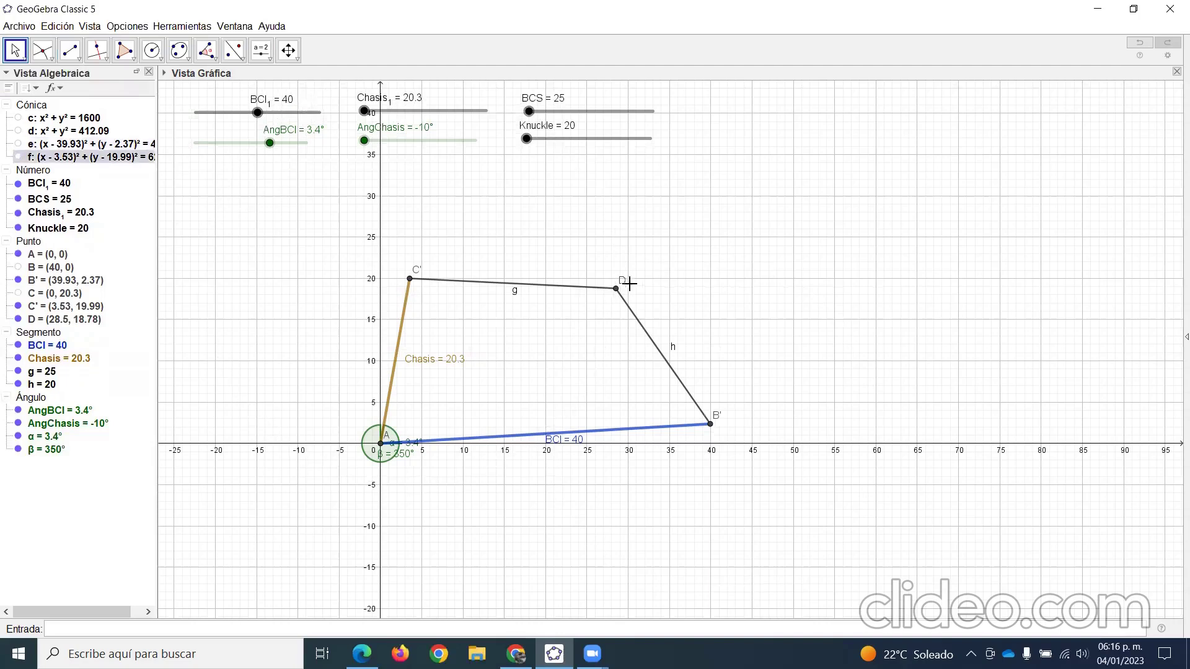
Step: Name the segment from C' to D BCS and label it with its name and value
click(545, 285)
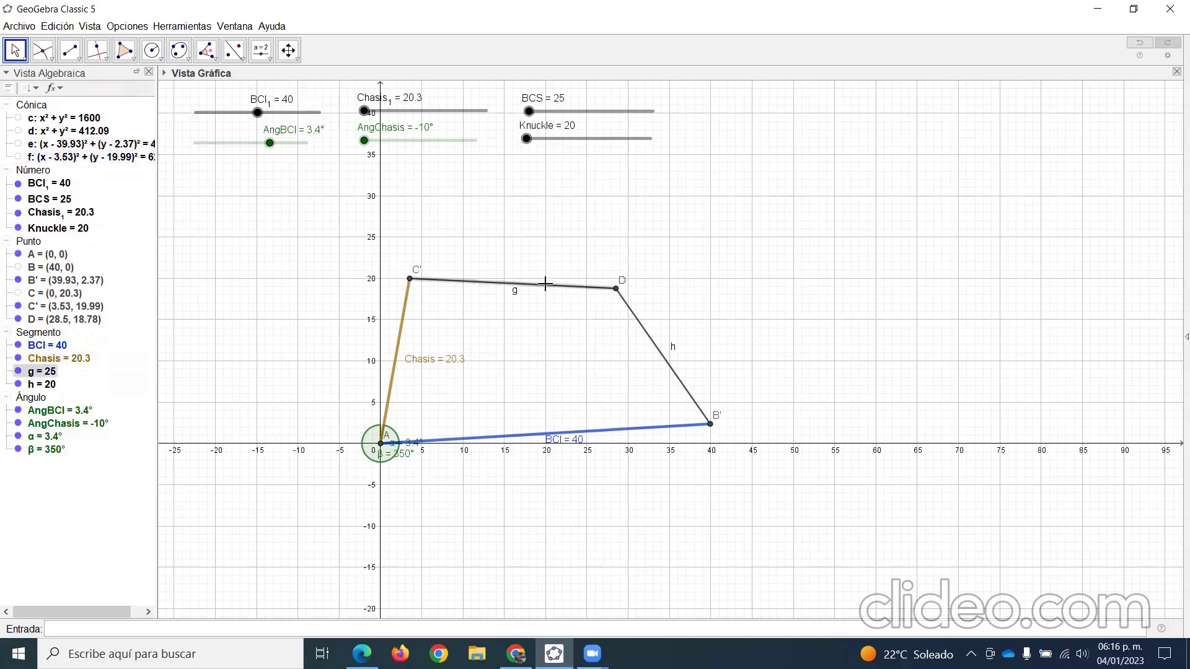
right_click(545, 285)
click(600, 391)
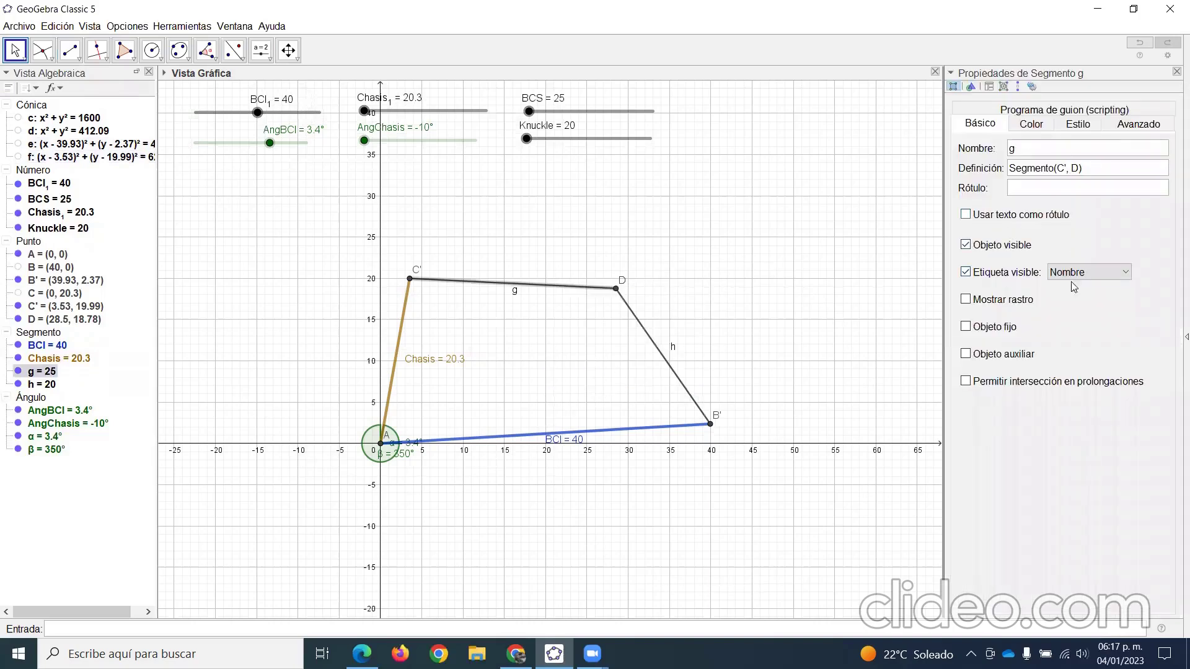
click(1088, 274)
click(1091, 300)
drag(1029, 149, 988, 142)
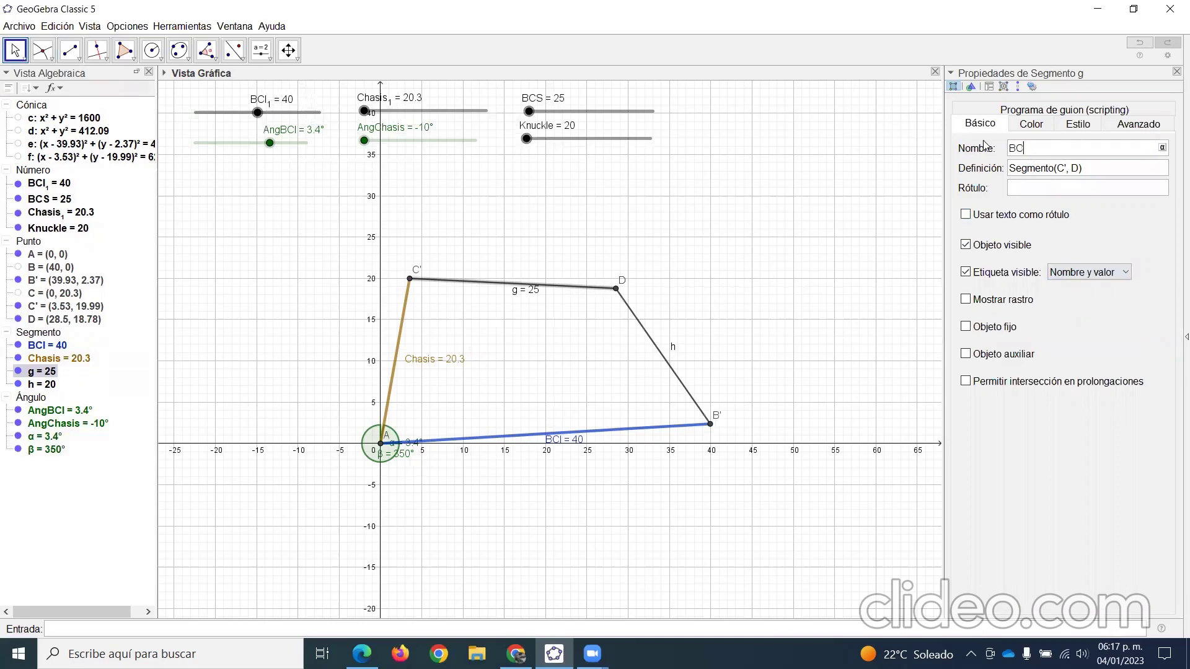
Step: Colour the BCS segment blue (#0033CC) and set its line thickness to 9
click(1040, 127)
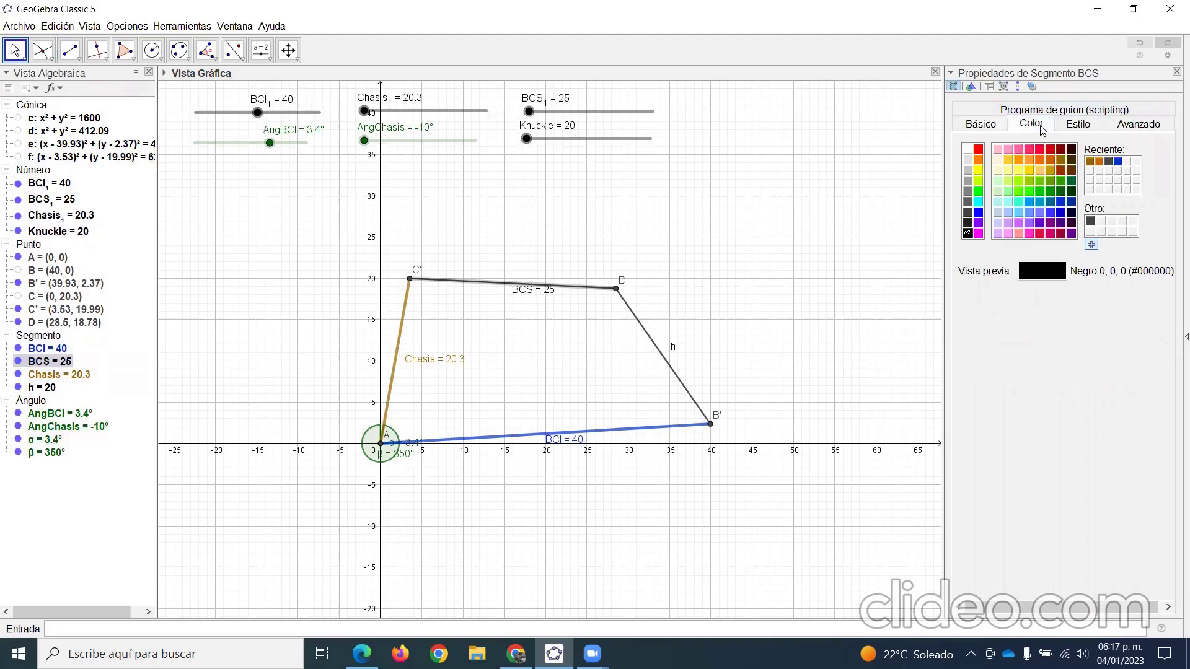
click(1119, 163)
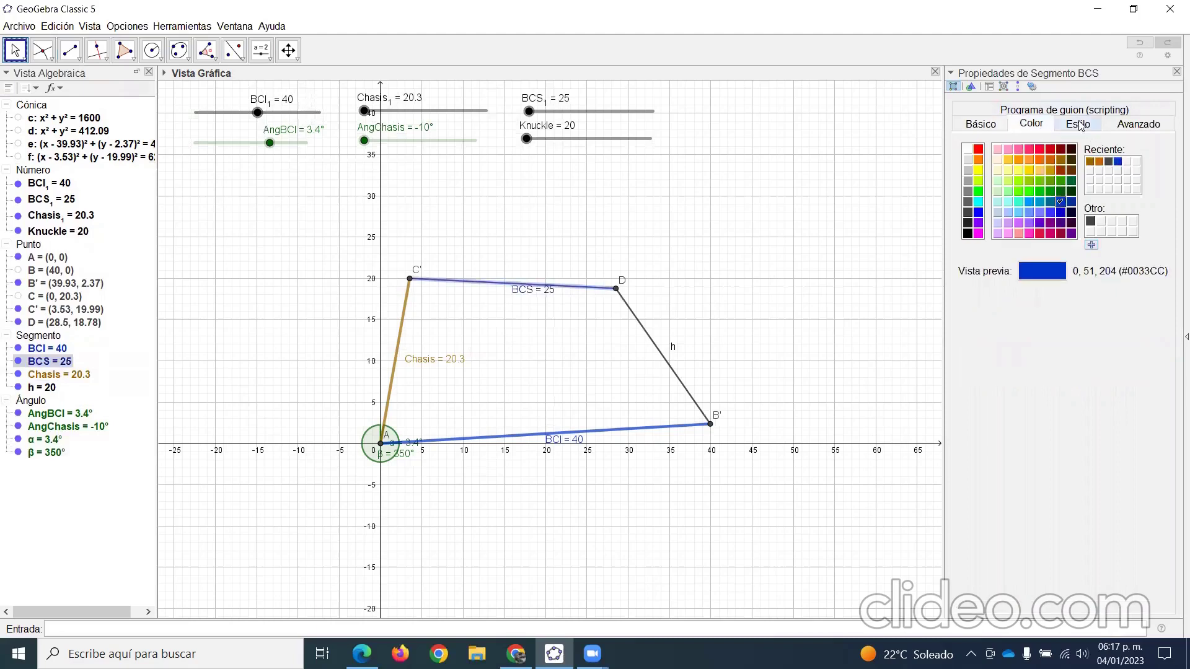
click(1079, 125)
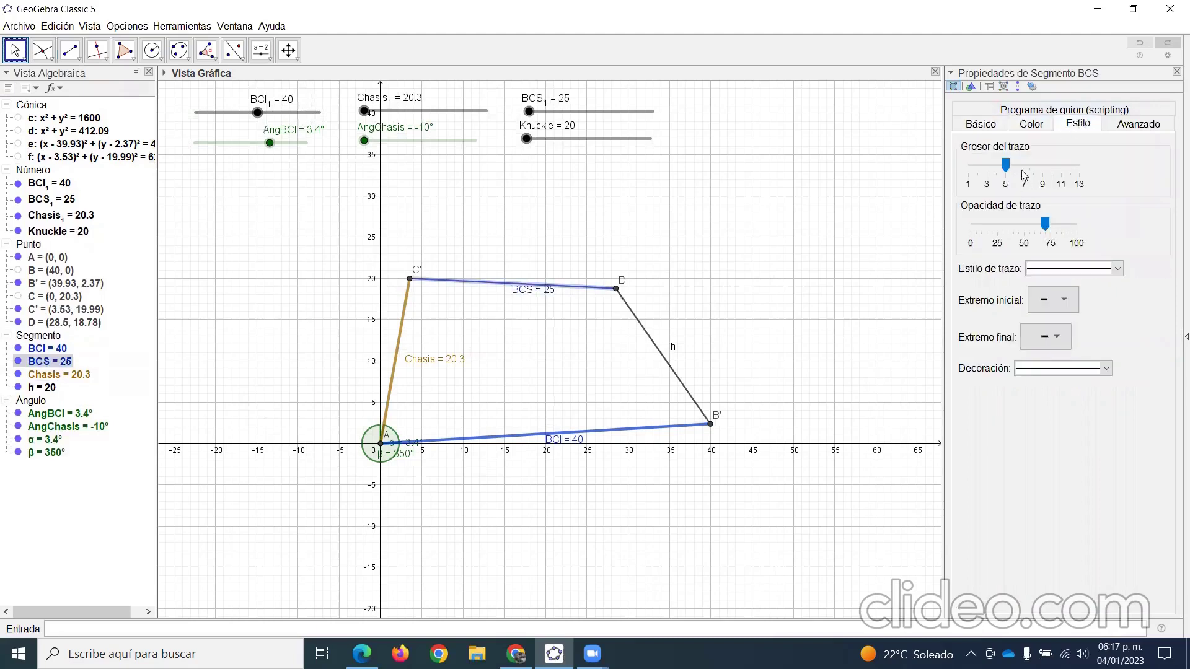
drag(1006, 165, 1043, 165)
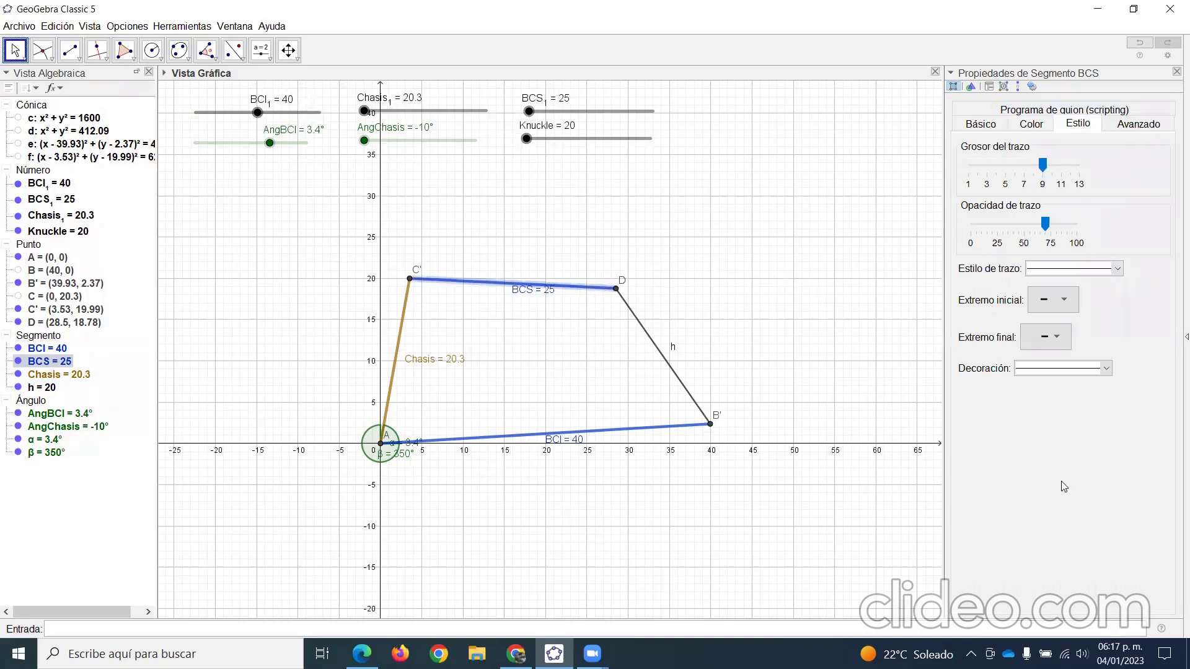
Step: Set the line thickness of the segment from B' to D to 9 and colour it orange (#FF9900)
click(677, 370)
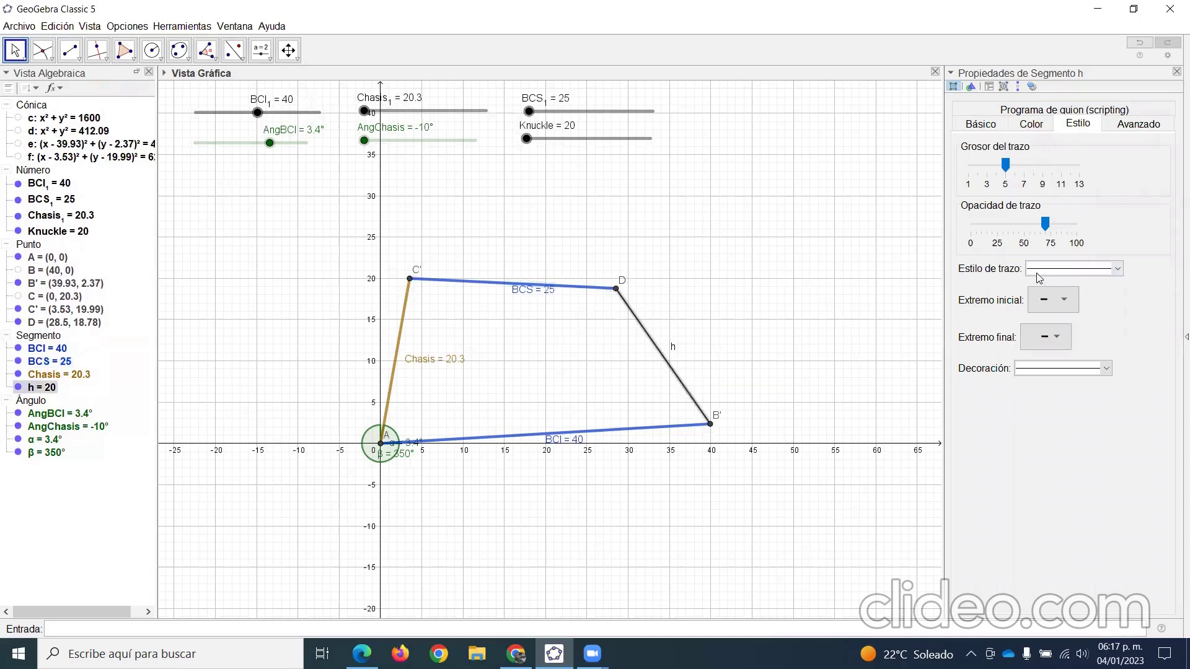
drag(1004, 163, 1043, 163)
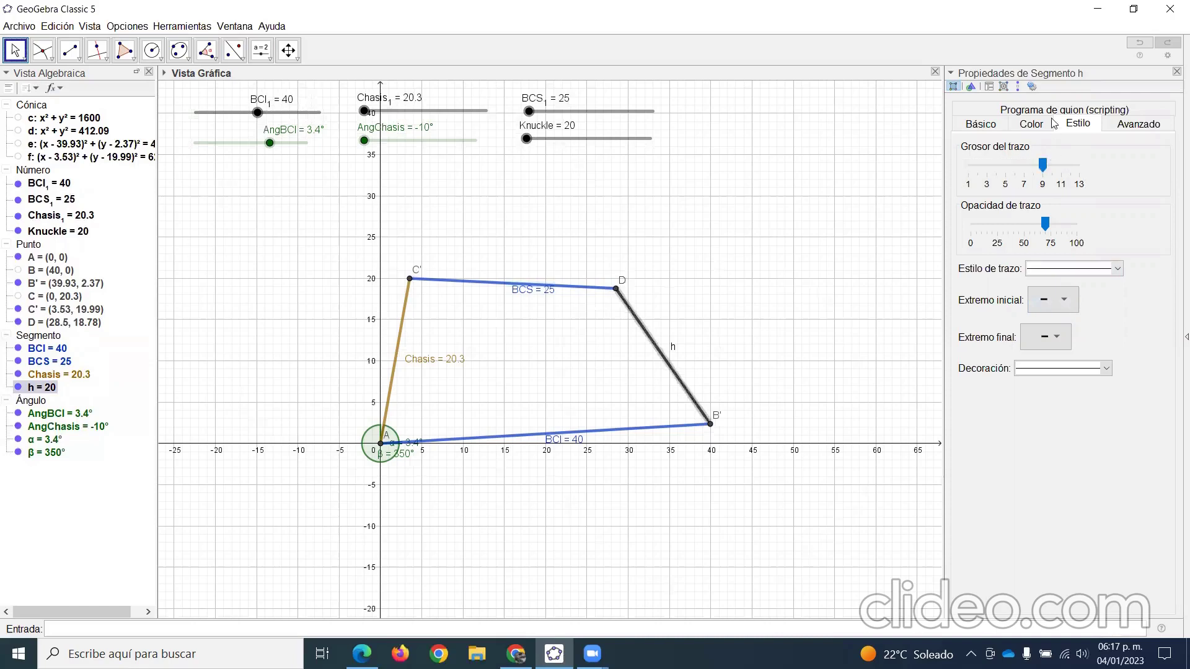
click(1036, 123)
click(1019, 160)
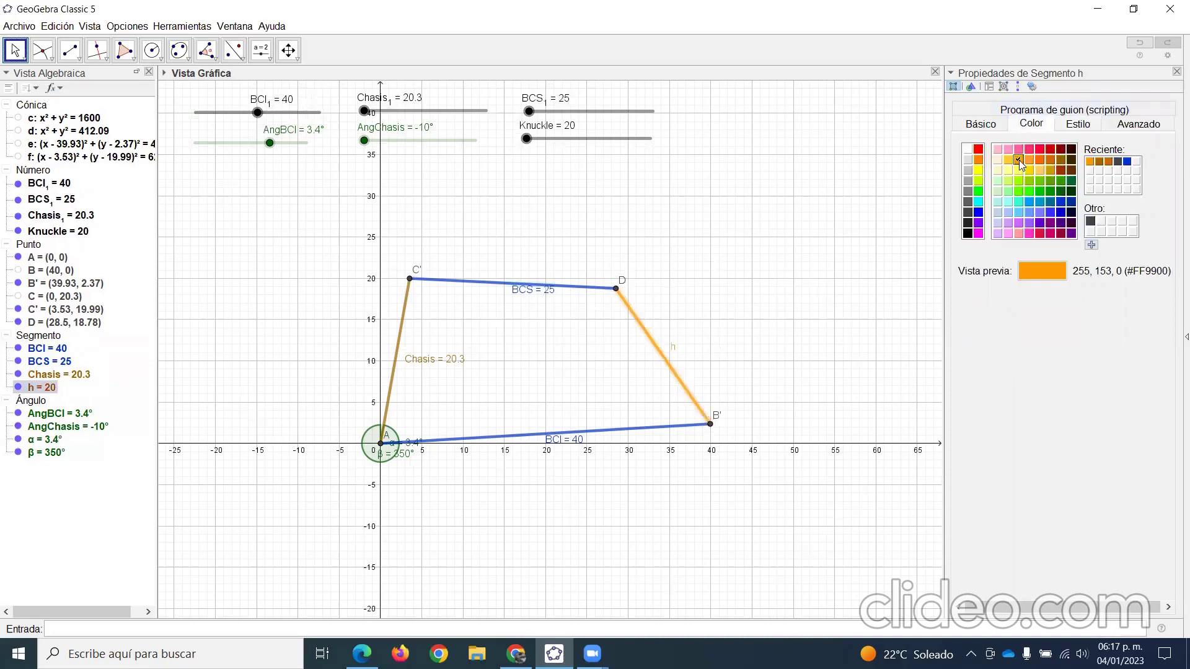
Step: Name the orange segment Knuckle, label it with its name and value, and close its properties
click(990, 125)
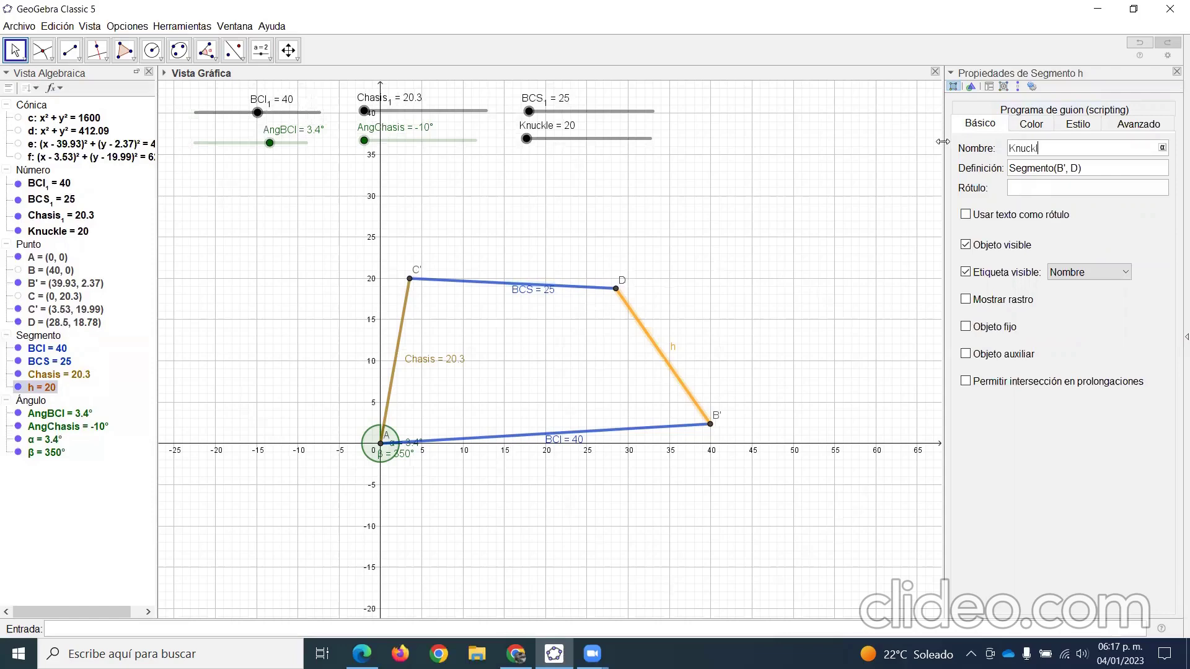
text(Knuckle)
click(1076, 277)
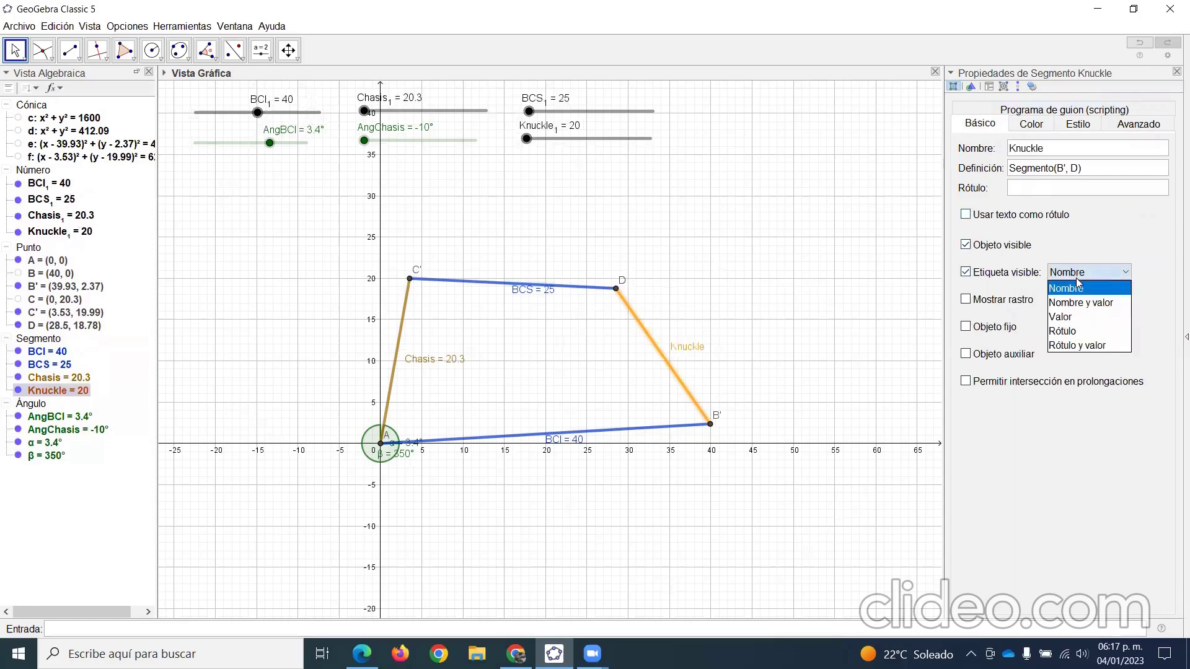
click(1082, 304)
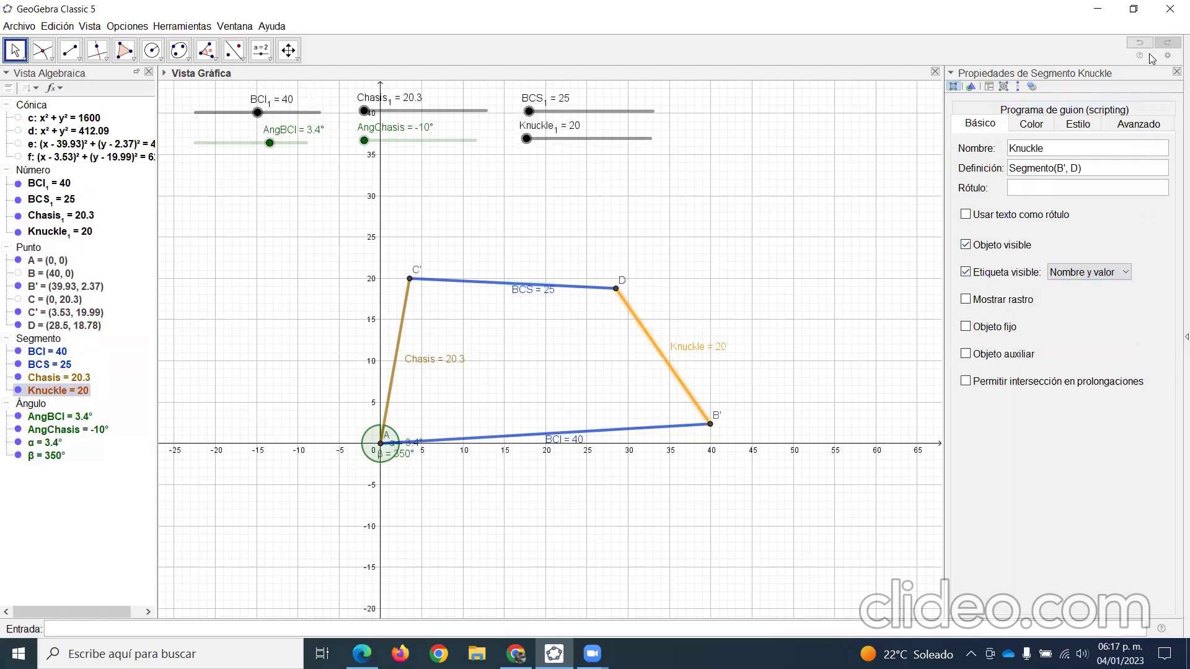
click(1171, 72)
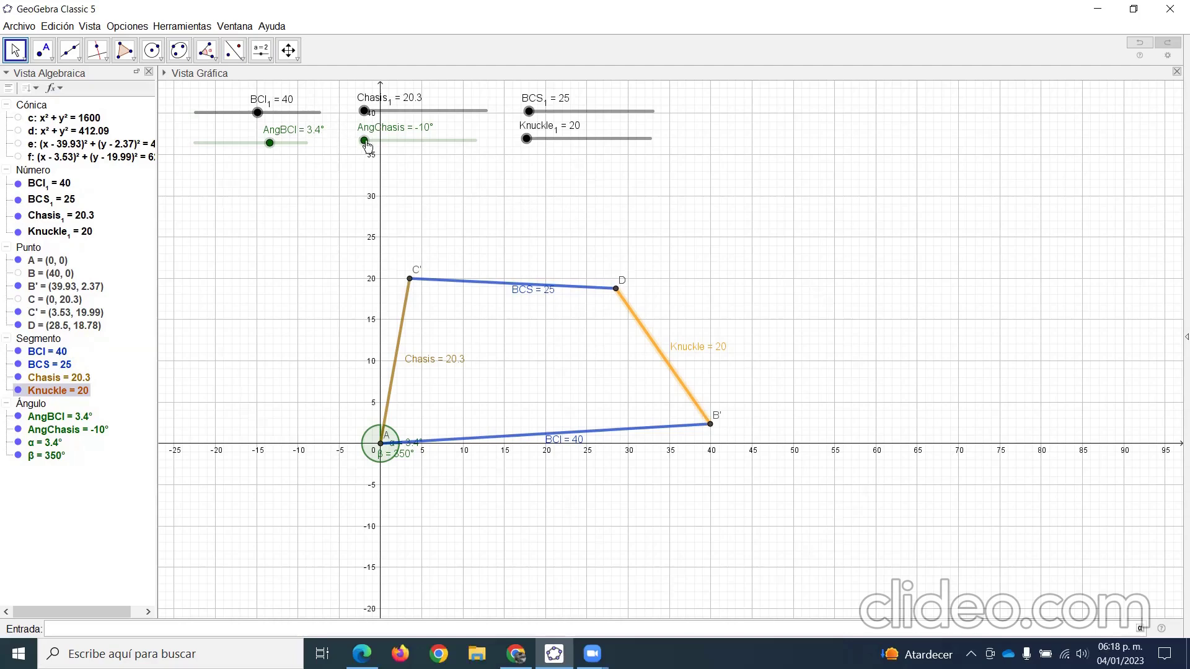
Step: Sweep the AngBCI slider down to -10° and back to 2.2° to examine the linkage's motion
drag(274, 146, 307, 142)
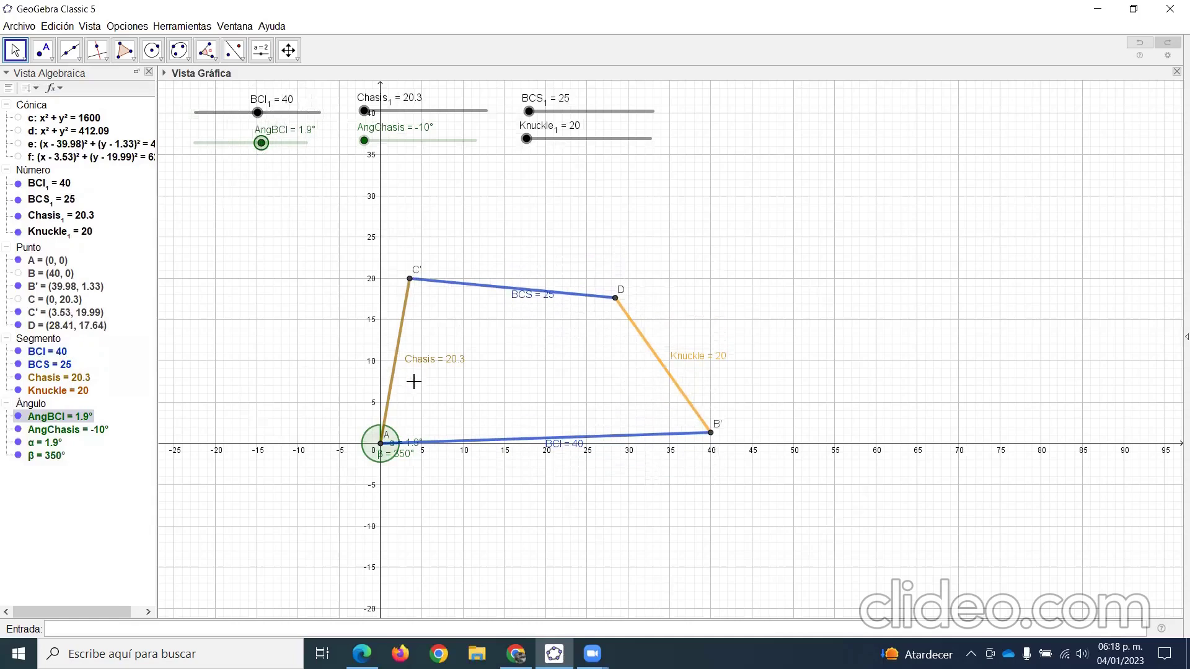
drag(267, 148, 180, 149)
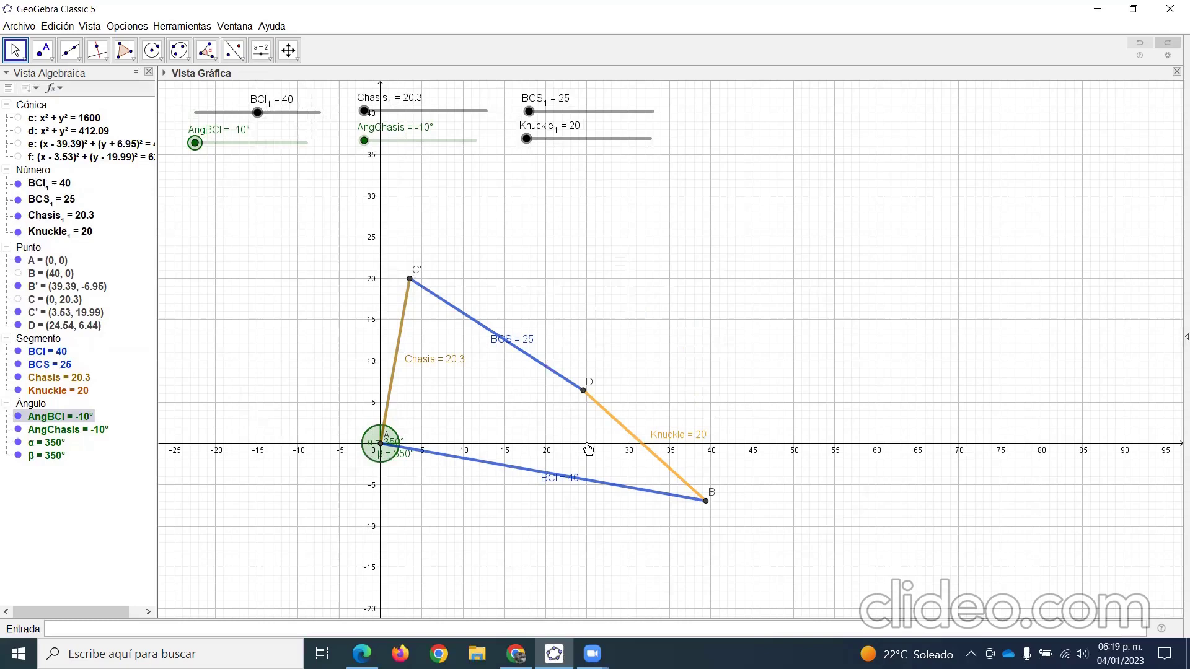
drag(195, 143, 263, 143)
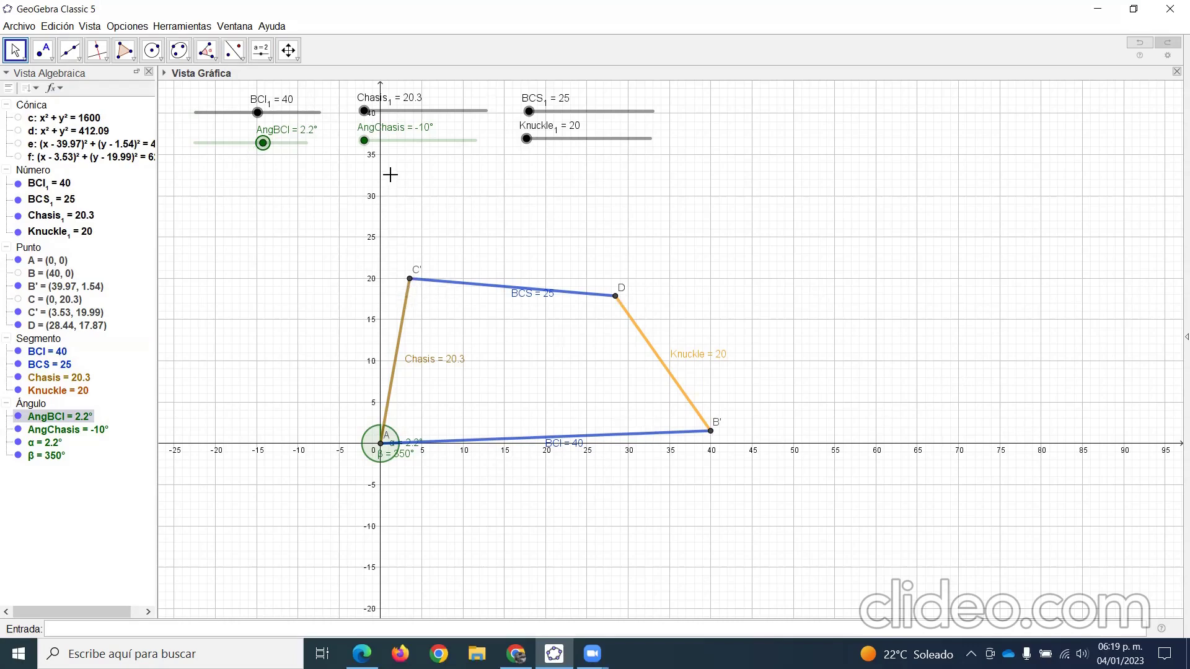
Step: Set the chassis length slider to 20 and the knuckle length slider to 26.9
drag(368, 113, 345, 115)
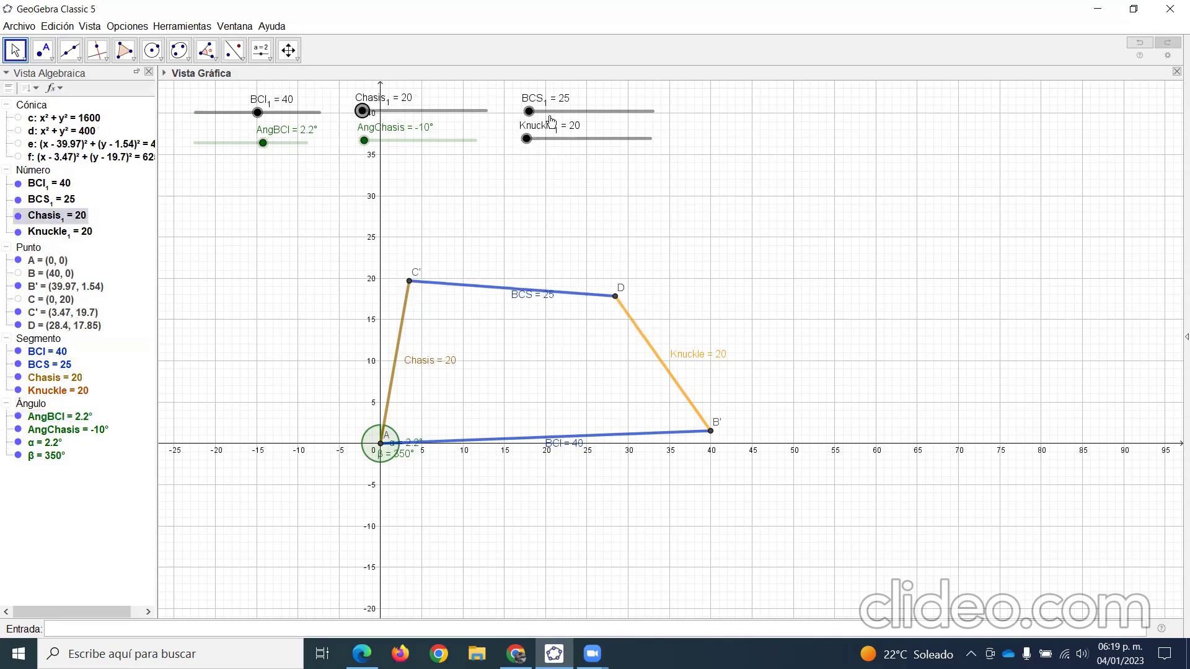
drag(526, 148, 569, 138)
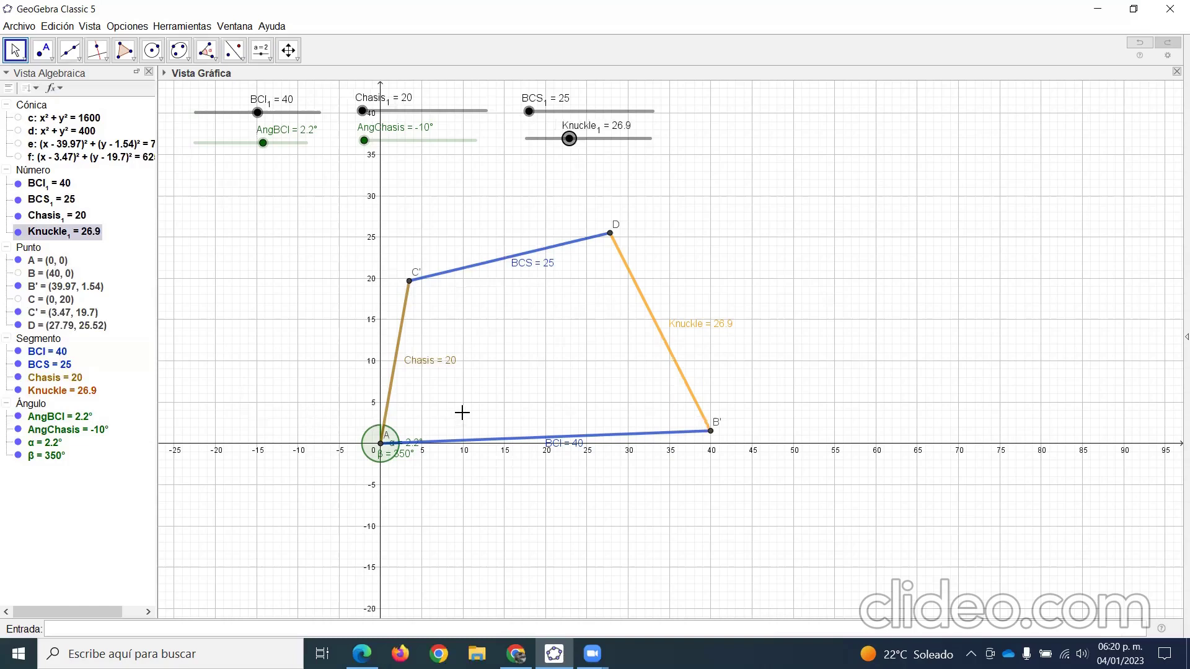
Step: Vary the AngBCI and AngChasis sliders to test the linkage, leaving AngBCI at 2° and AngChasis at -10°
drag(267, 147, 270, 180)
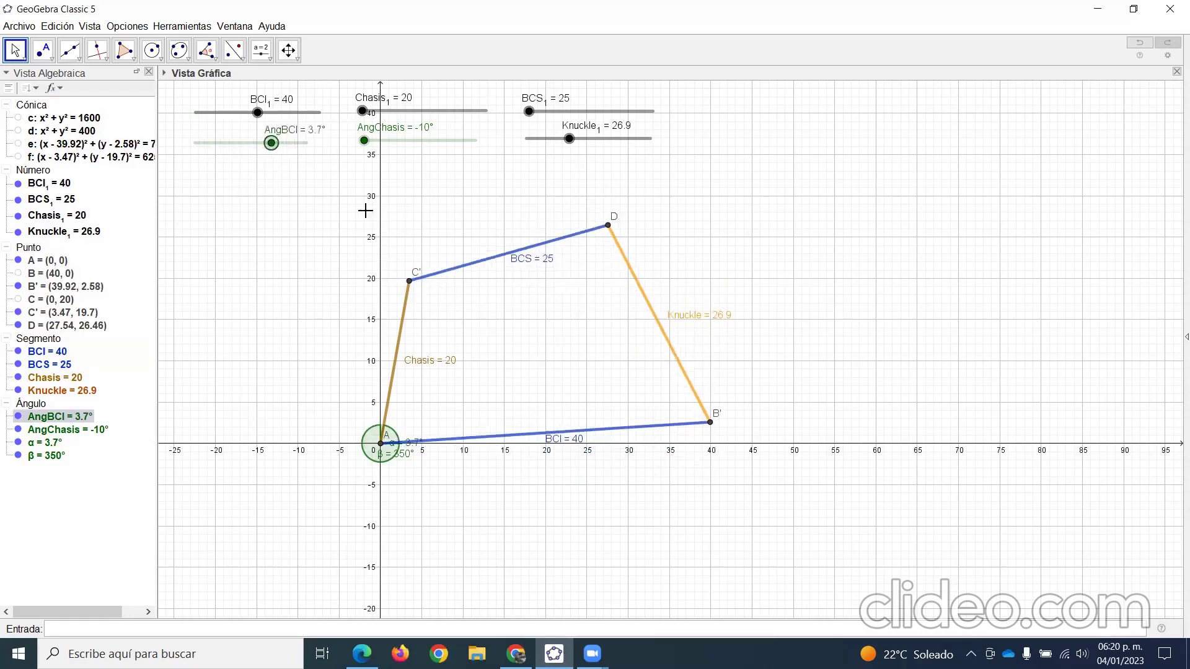
drag(364, 141, 407, 146)
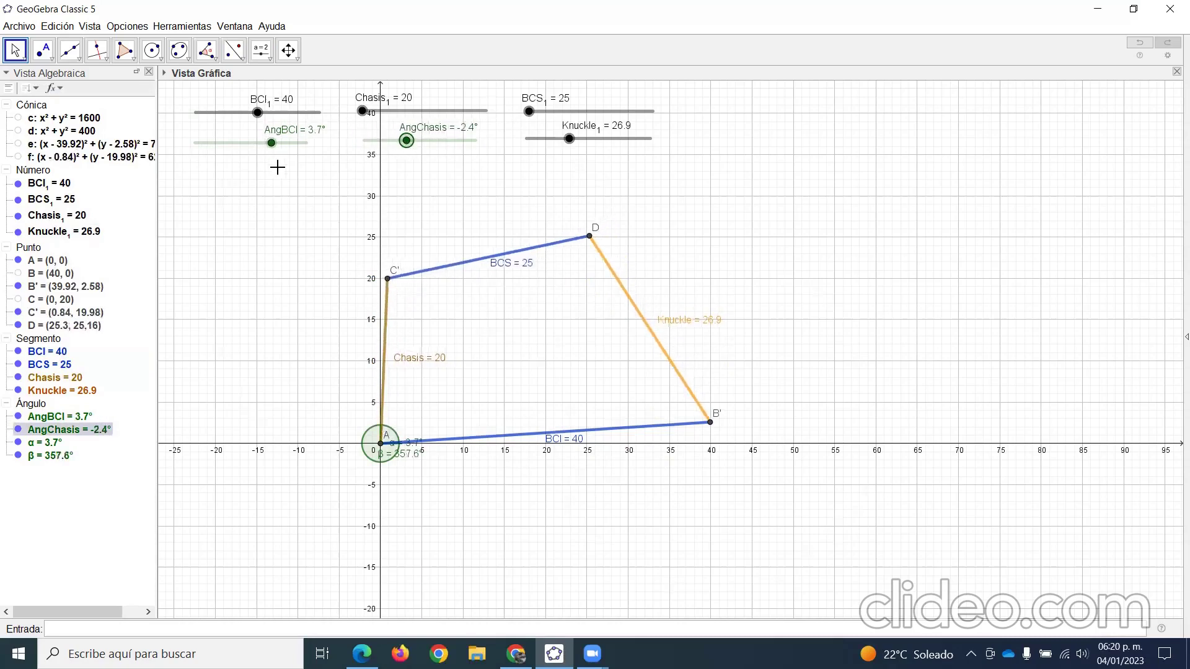
mouse_move(272, 149)
mouse_down()
mouse_move(194, 149)
mouse_move(307, 153)
mouse_move(229, 152)
mouse_move(218, 171)
mouse_move(297, 167)
mouse_move(264, 166)
mouse_up()
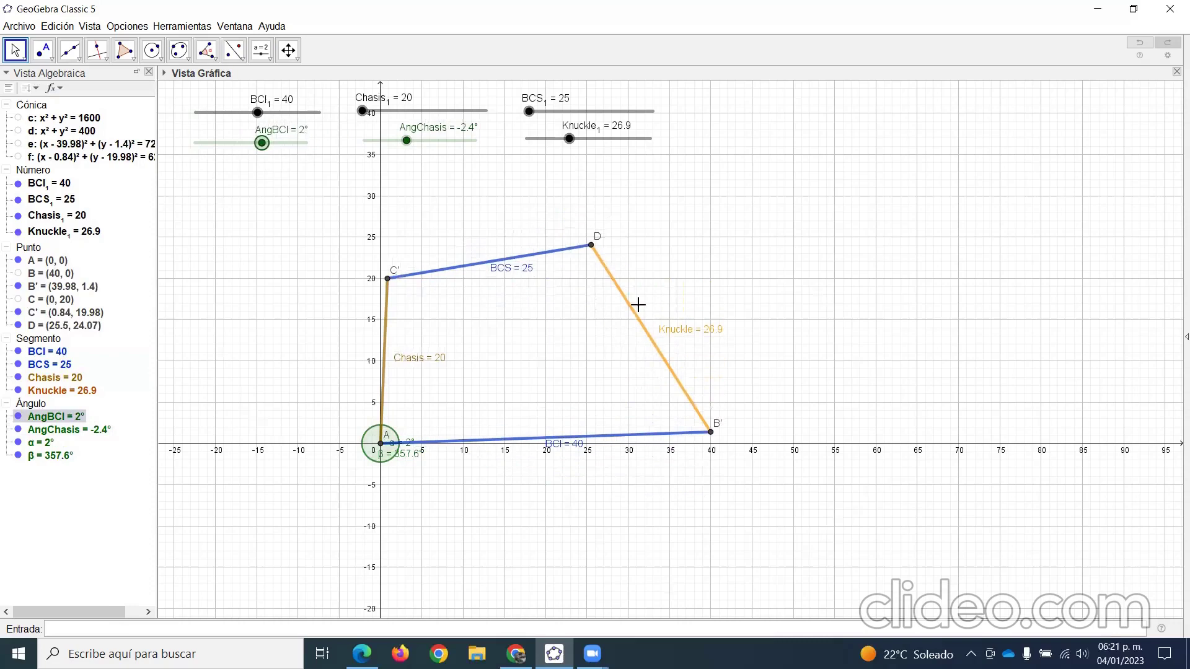
click(406, 140)
drag(406, 140, 364, 141)
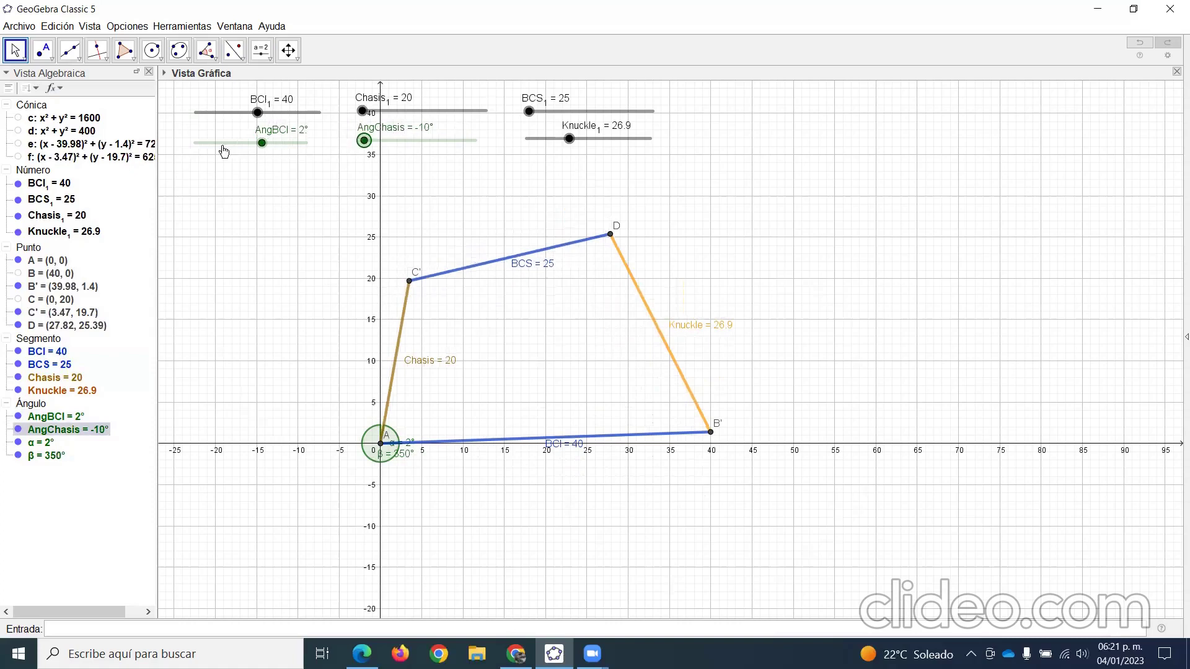
mouse_move(261, 143)
mouse_down()
mouse_move(195, 143)
mouse_move(273, 143)
mouse_move(246, 144)
mouse_move(263, 145)
mouse_up()
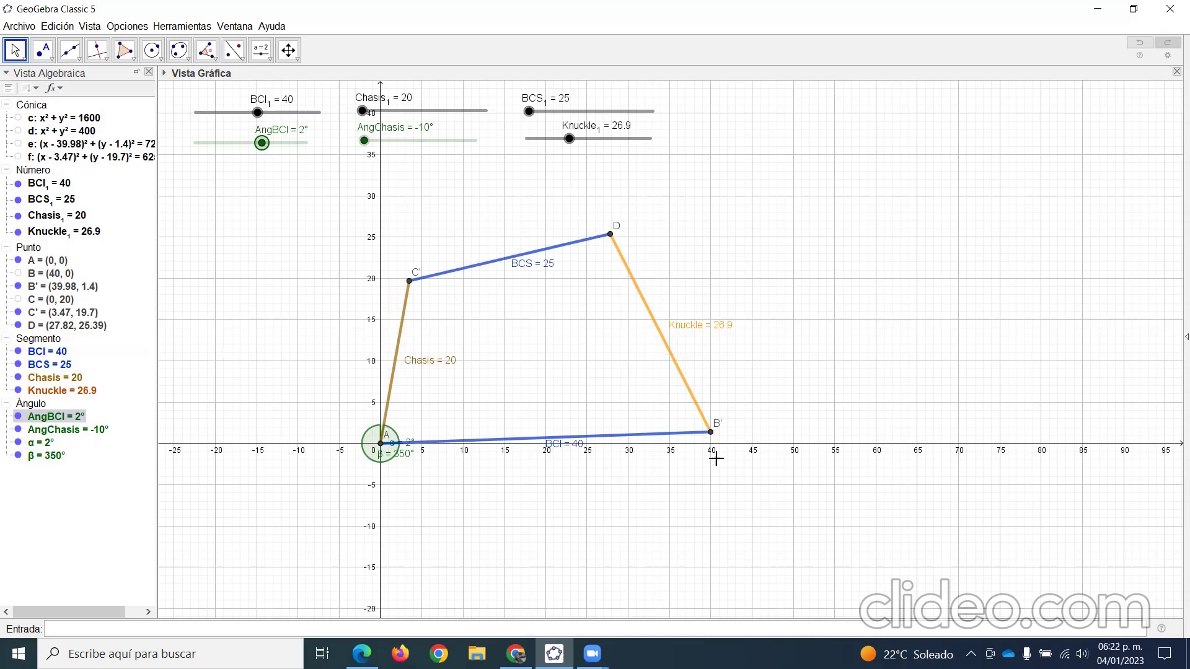
Step: Draw an infinite line through D and B', and hide it
click(72, 53)
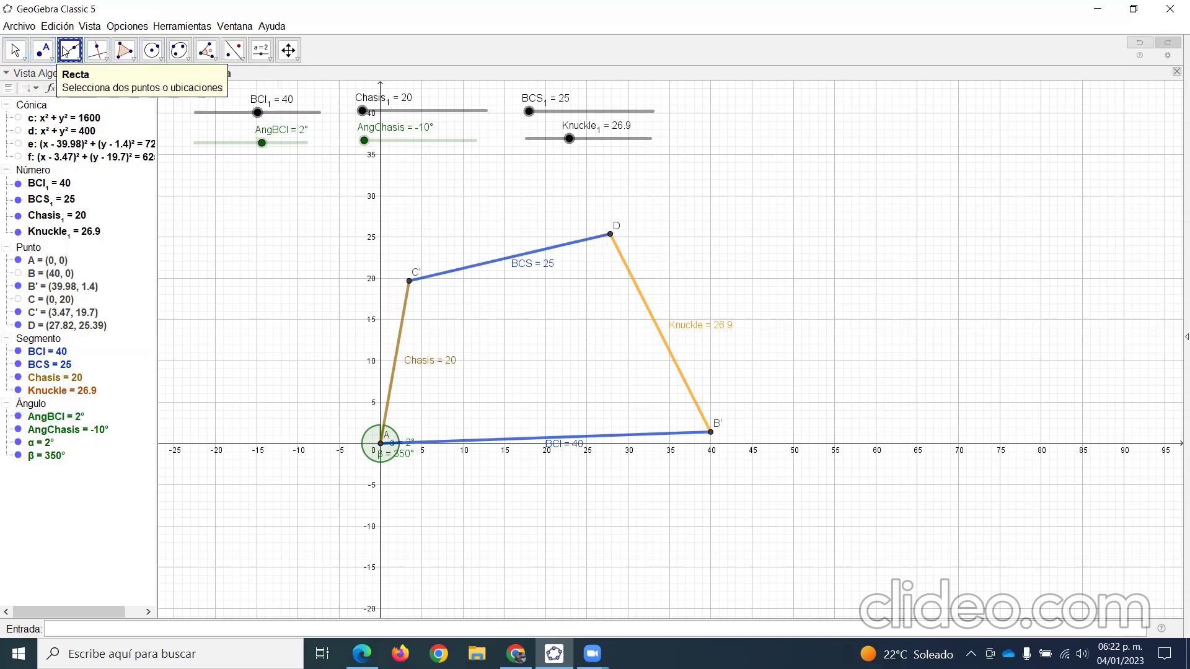
click(610, 235)
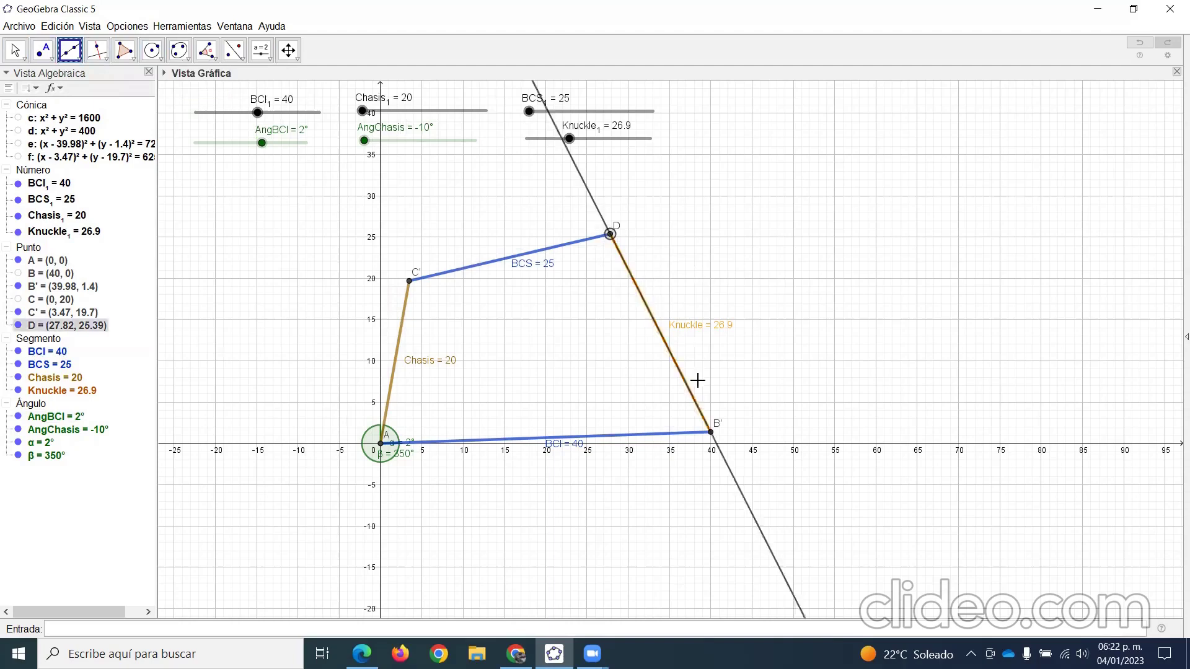
click(710, 432)
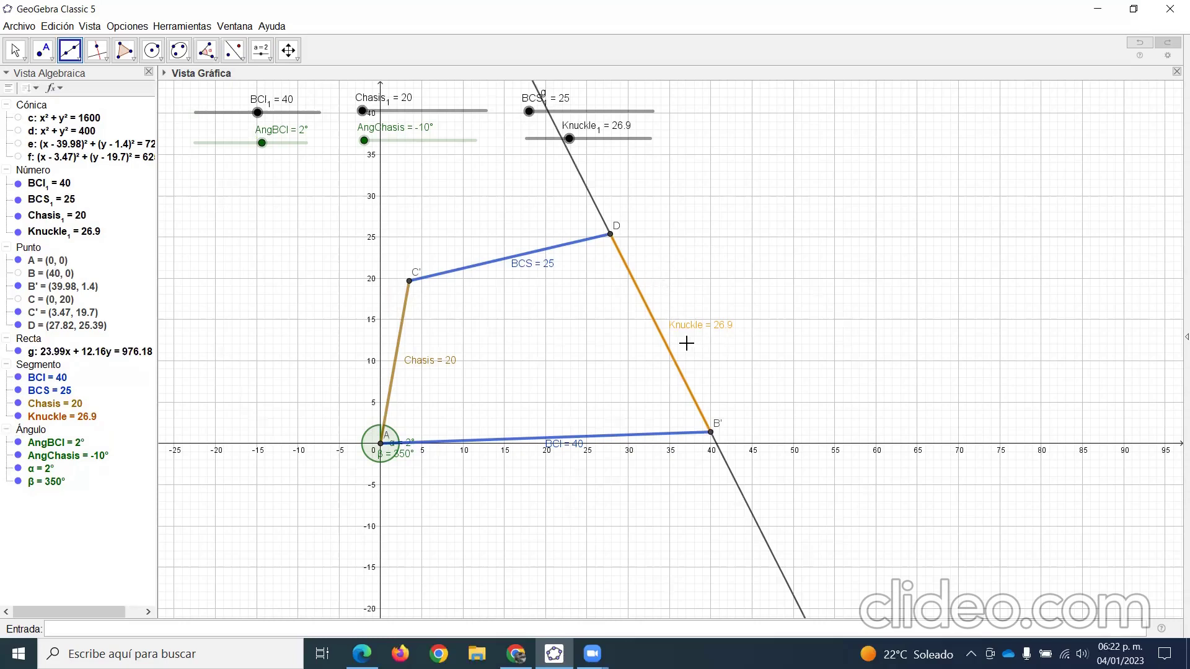
click(15, 50)
click(589, 191)
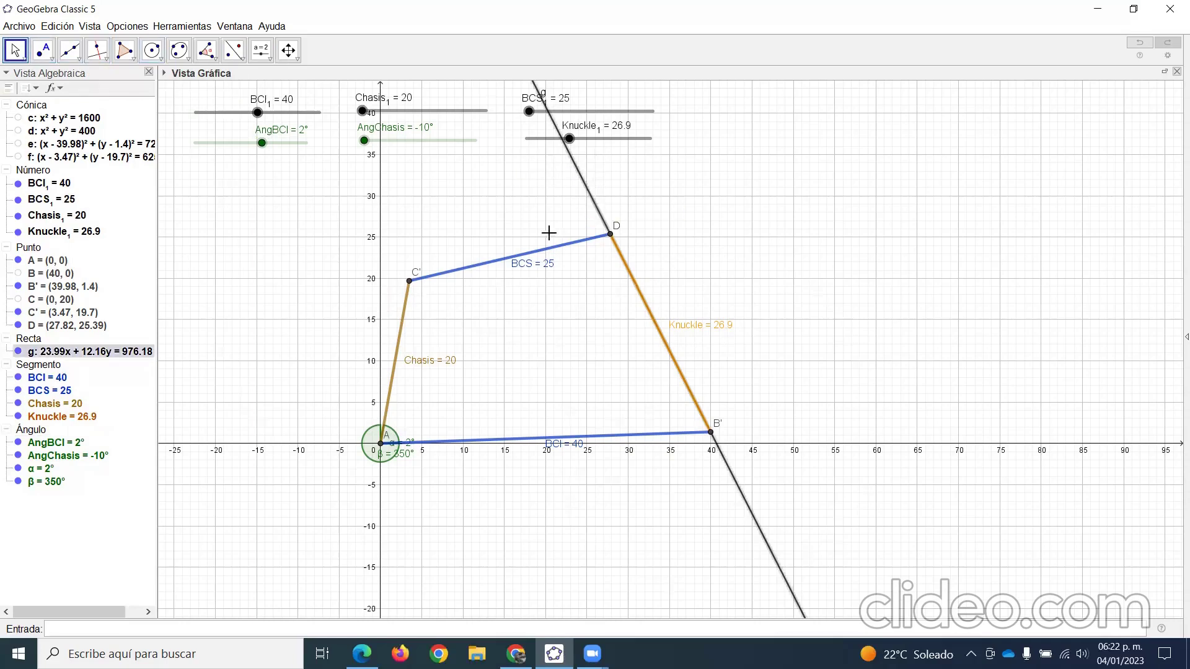
click(19, 352)
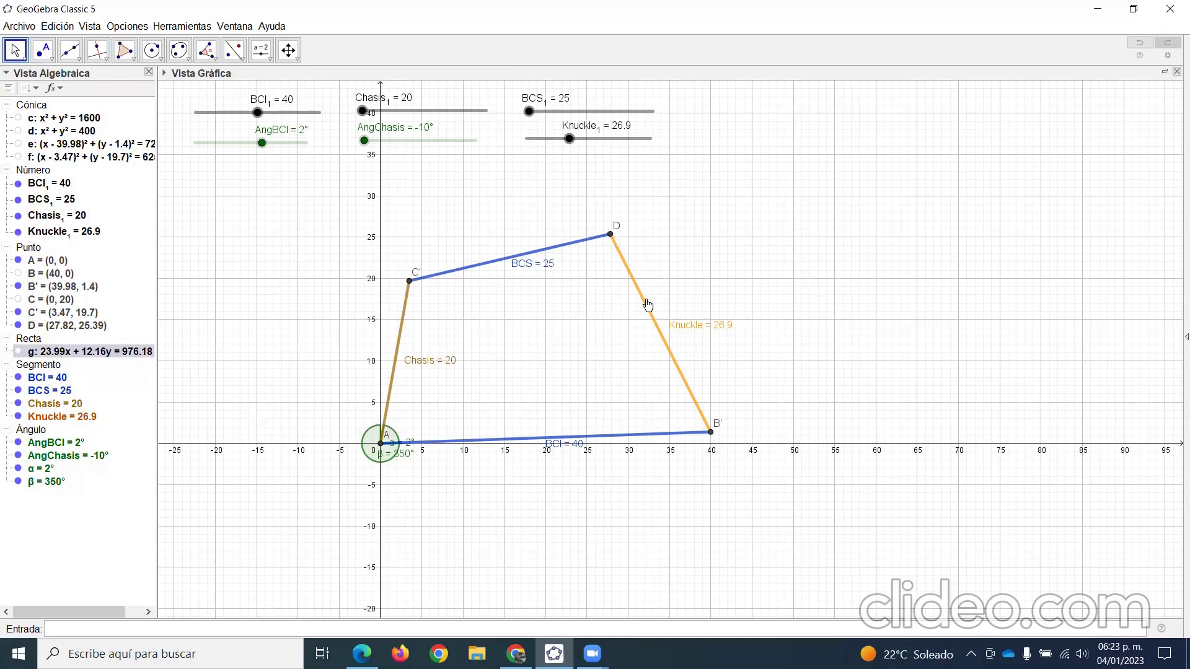
Step: Place a new angle slider named SAI in the empty space beside the BCS and Knuckle sliders
click(261, 50)
click(710, 114)
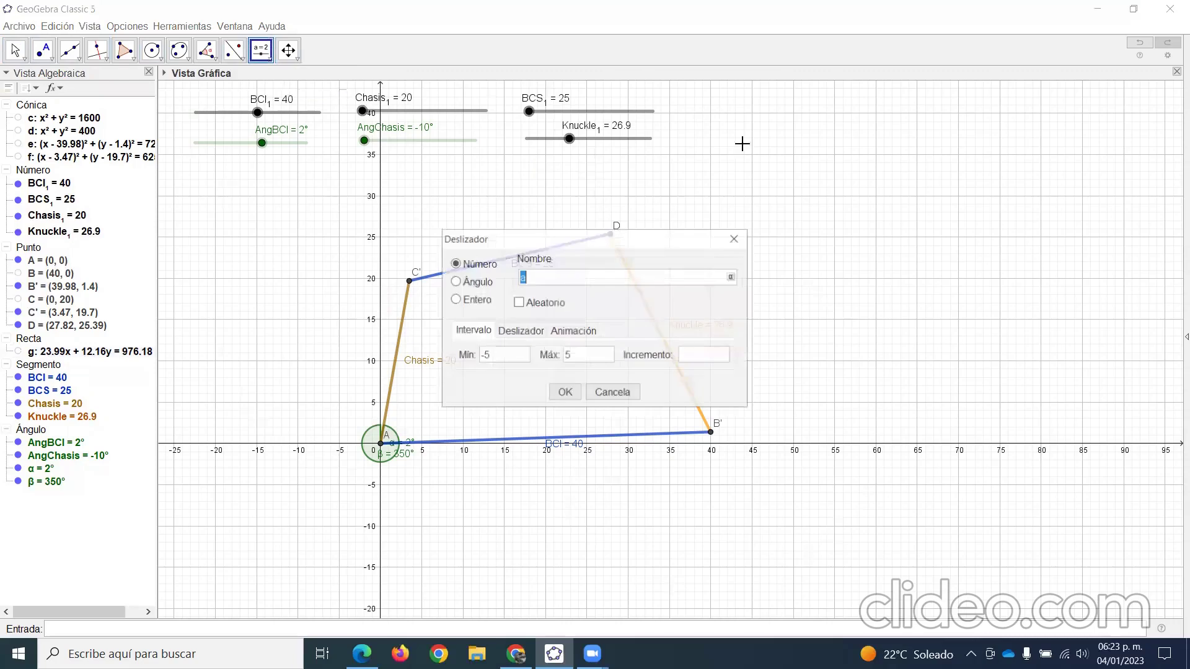
click(469, 306)
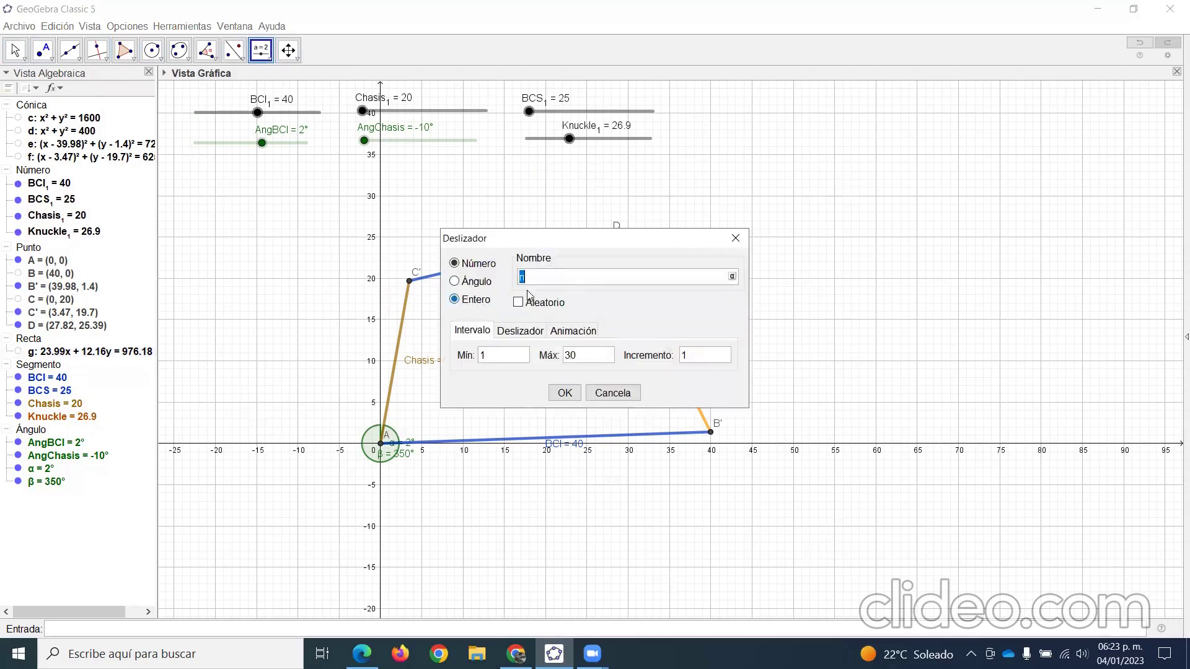
click(469, 282)
text(S)
Step: Define the SAI slider's interval with a maximum of 20° and an increment of 0.1°, and create it
click(482, 357)
click(491, 360)
text(1)
drag(585, 355, 574, 361)
click(574, 361)
key(BackSpace)
key(BackSpace)
text(2)
drag(685, 355, 691, 362)
key(Left)
key(Left)
text(0.1)
click(565, 392)
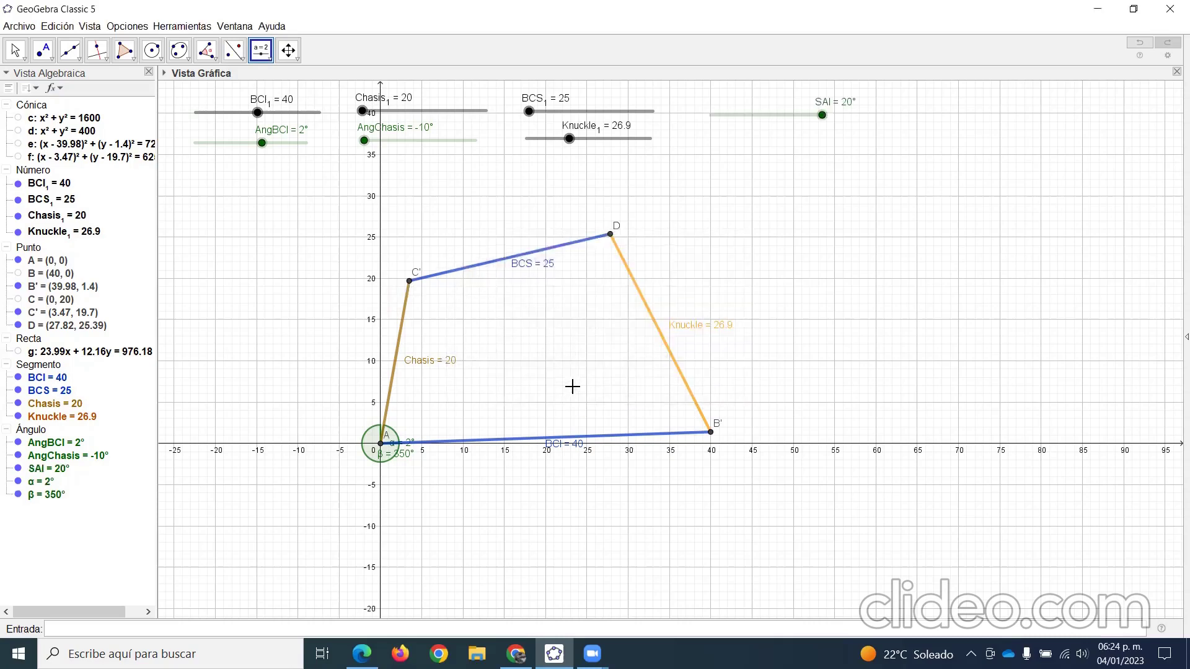
Step: Construct a clockwise angle of given size SAI from point D with its vertex at B'
click(206, 51)
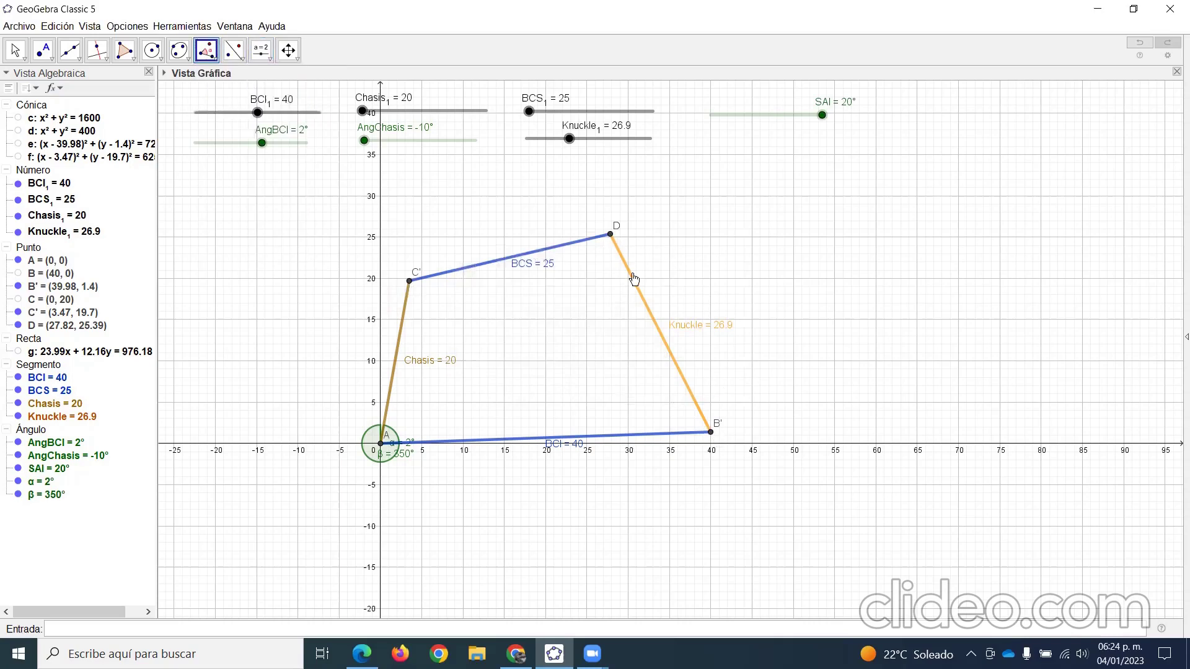
click(611, 235)
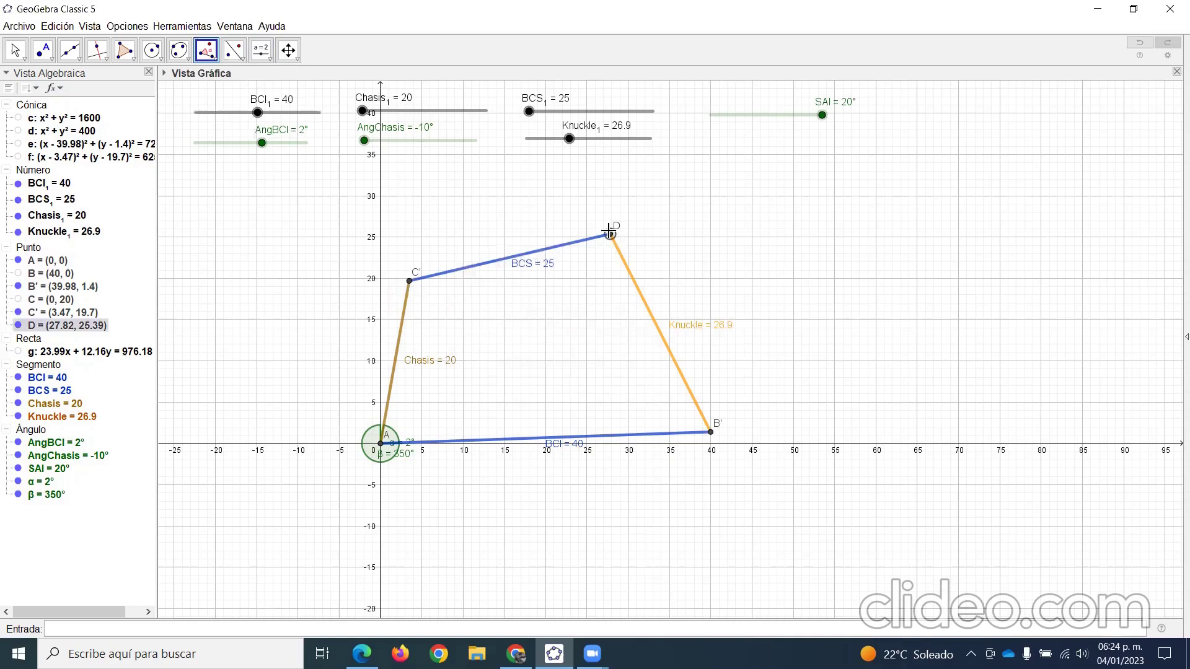
click(710, 434)
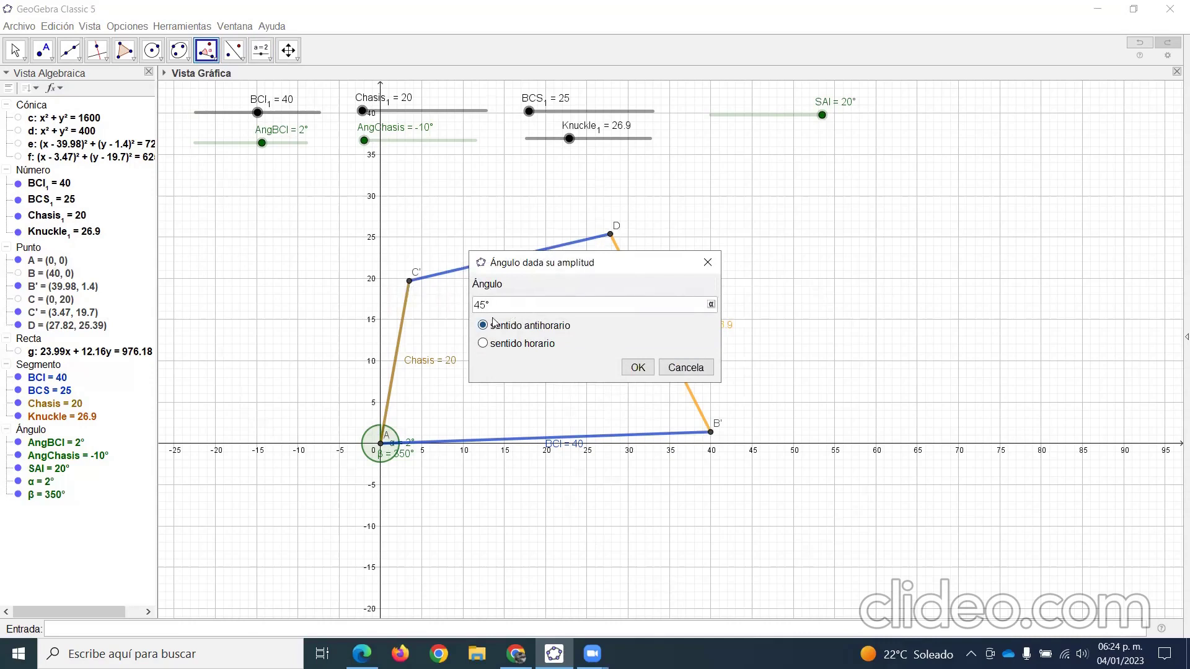
drag(502, 303, 434, 300)
text(SAI)
drag(591, 263, 386, 250)
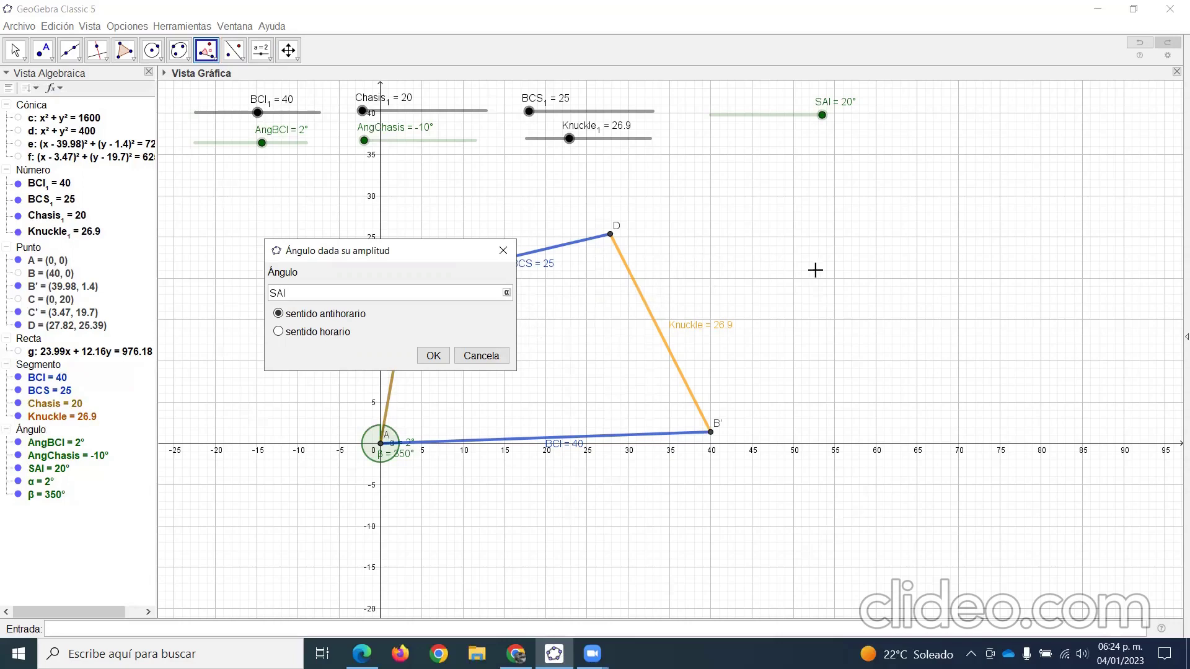
click(279, 332)
click(436, 355)
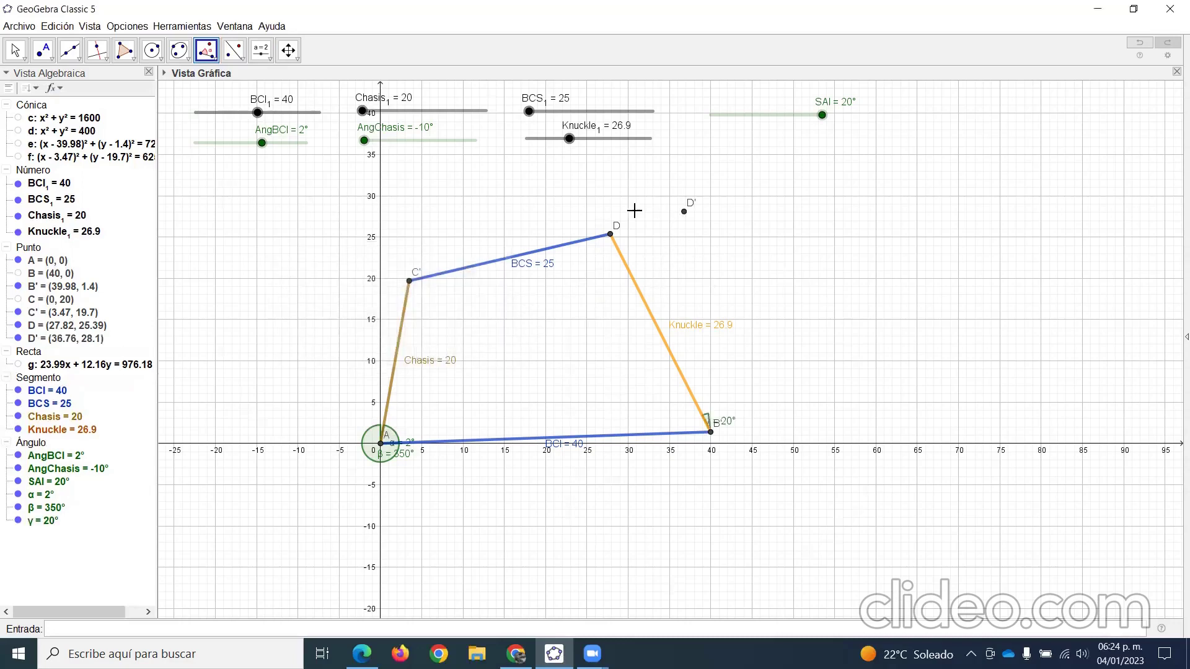
Step: Draw a segment from B' to D' and try it with the SAI slider, leaving SAI at 20°
click(77, 59)
click(87, 101)
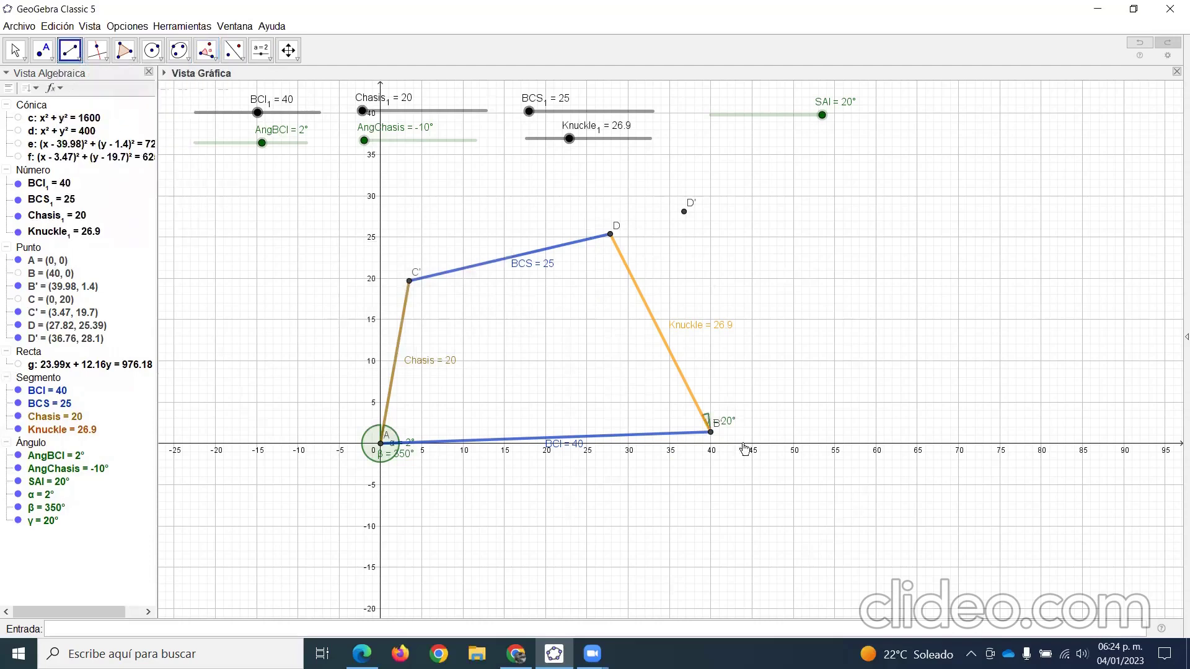
click(711, 432)
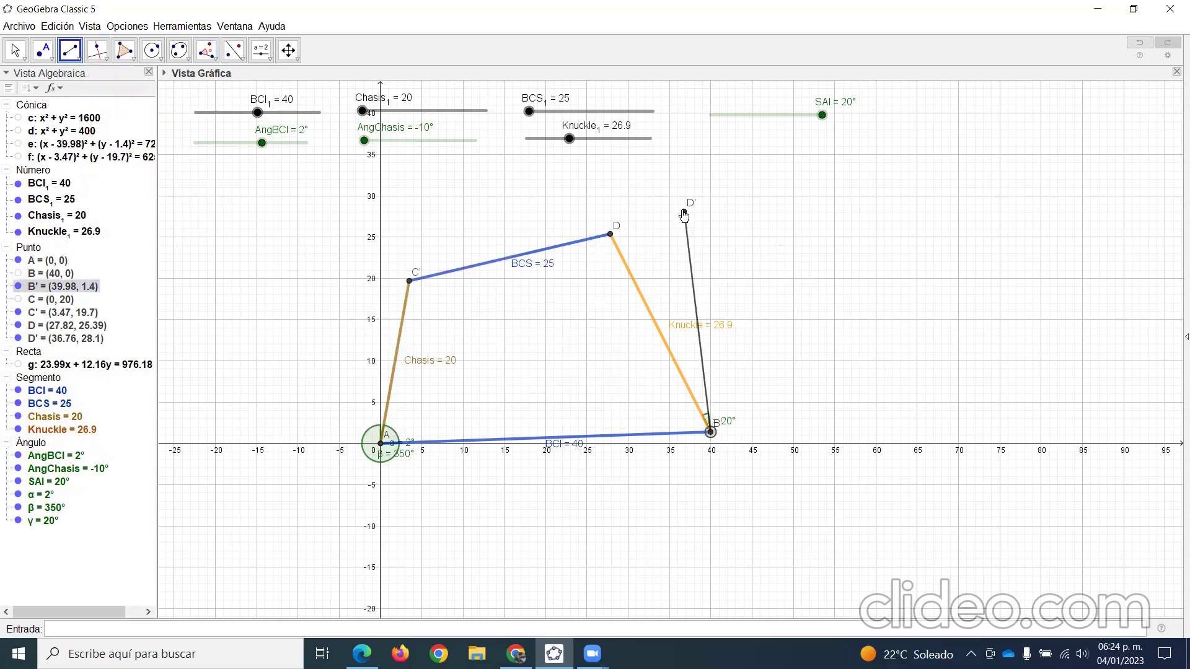
click(684, 211)
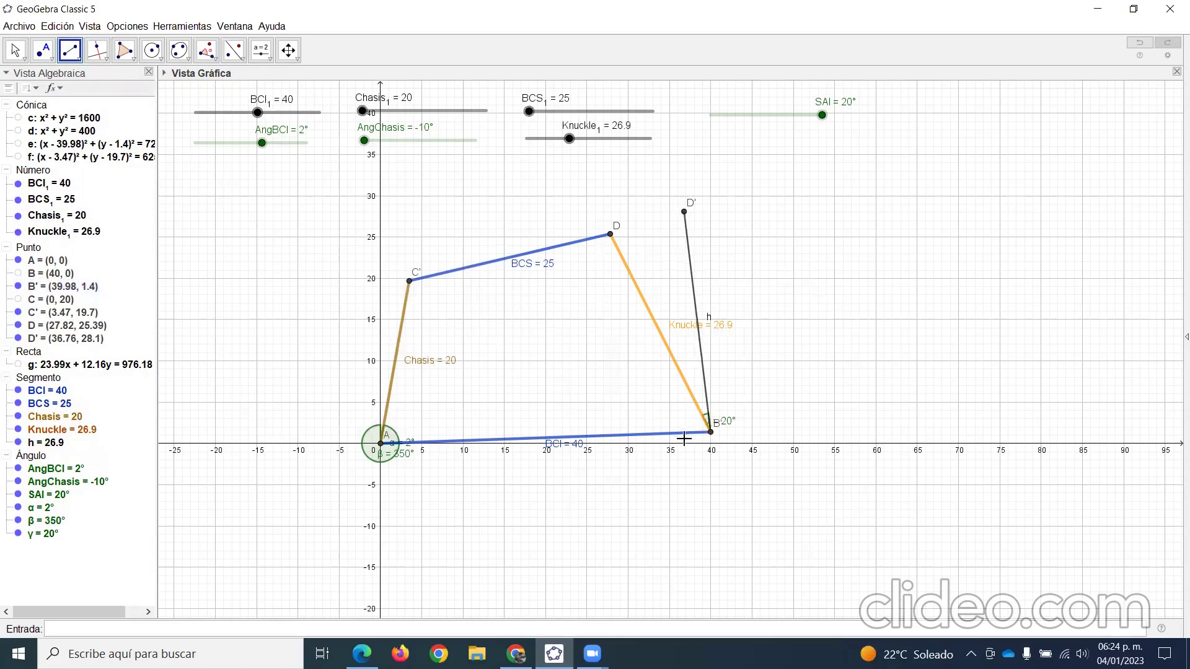
click(16, 49)
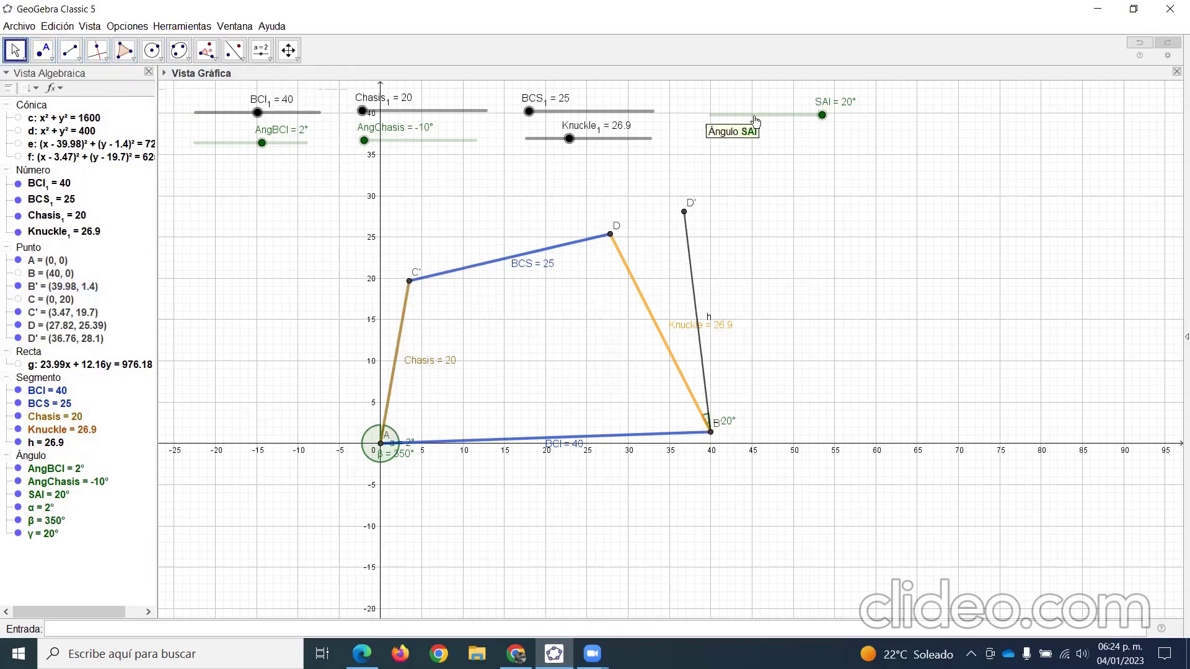
mouse_move(822, 115)
mouse_down()
mouse_move(695, 125)
mouse_move(822, 116)
mouse_up()
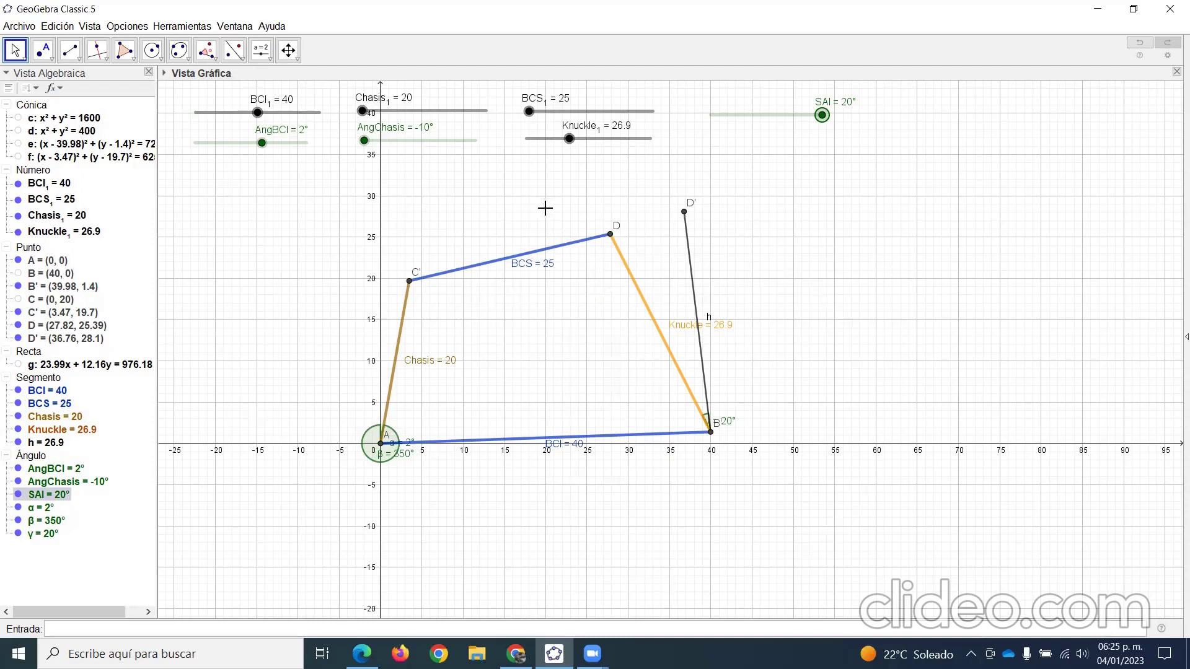
Step: Set the AngBCI slider to 0° and the BCS slider to 27.9 to bring the segment from B' to D' vertical
drag(529, 112, 569, 112)
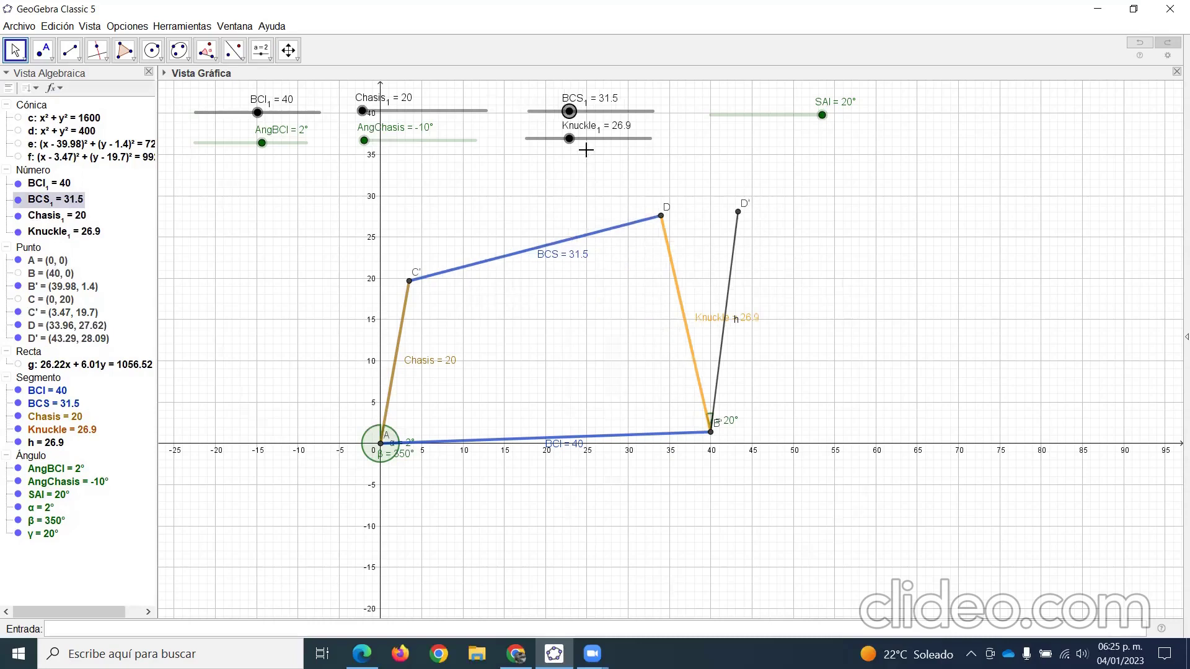
drag(569, 111, 549, 112)
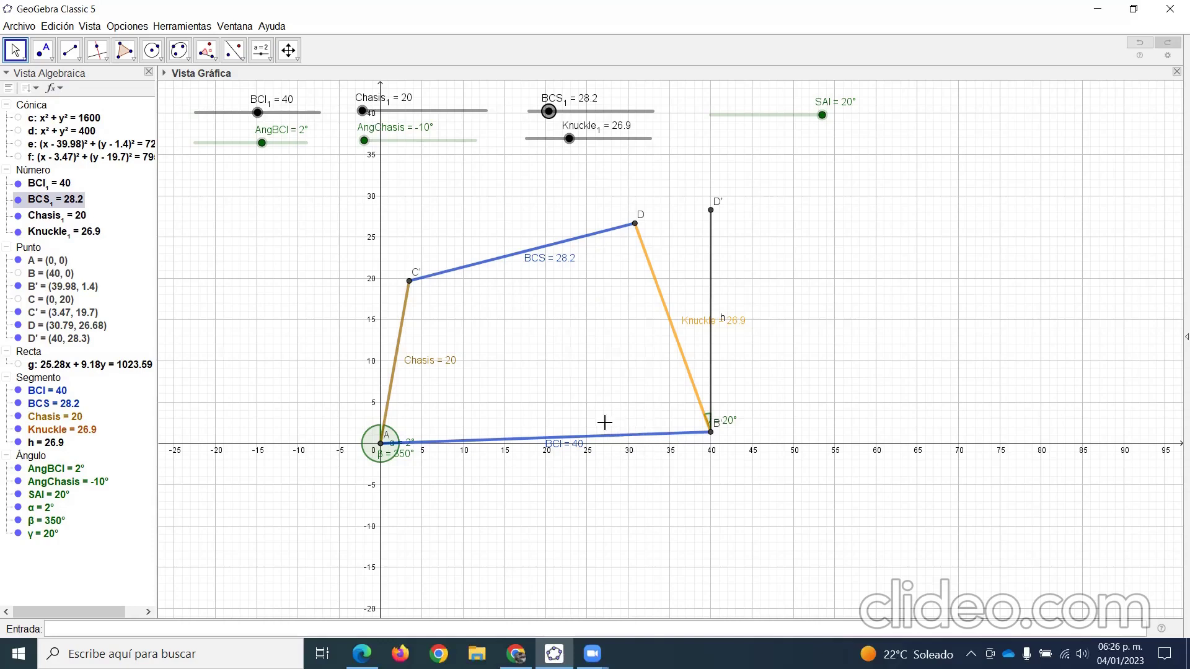
drag(262, 147, 251, 150)
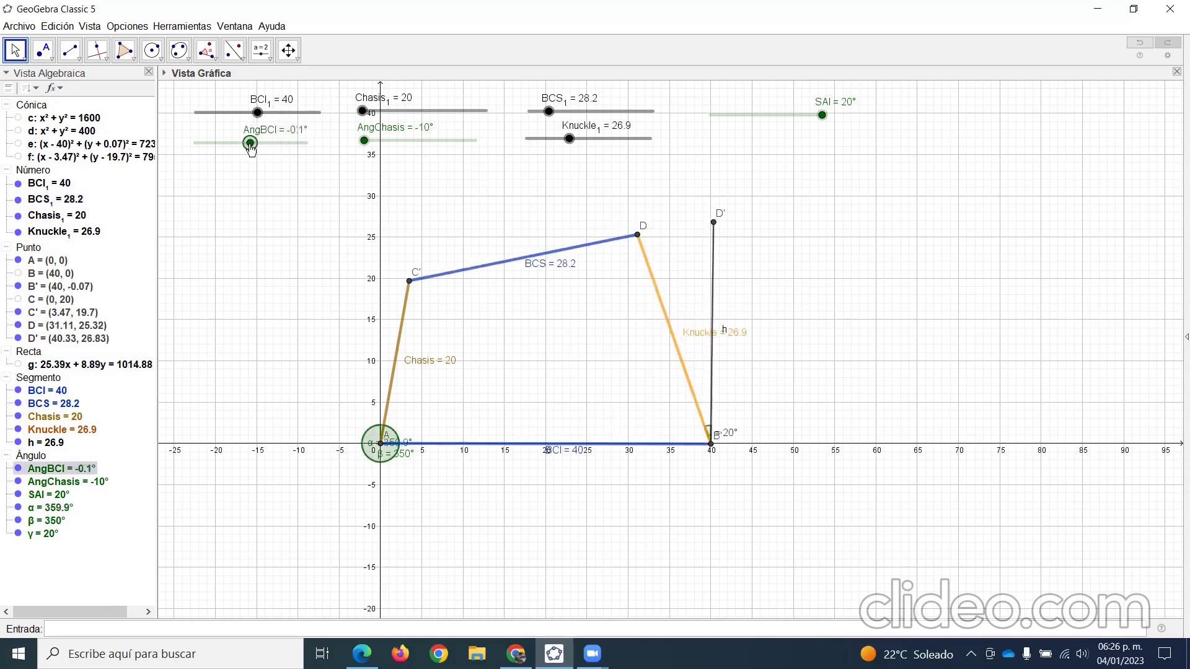
drag(251, 150, 253, 151)
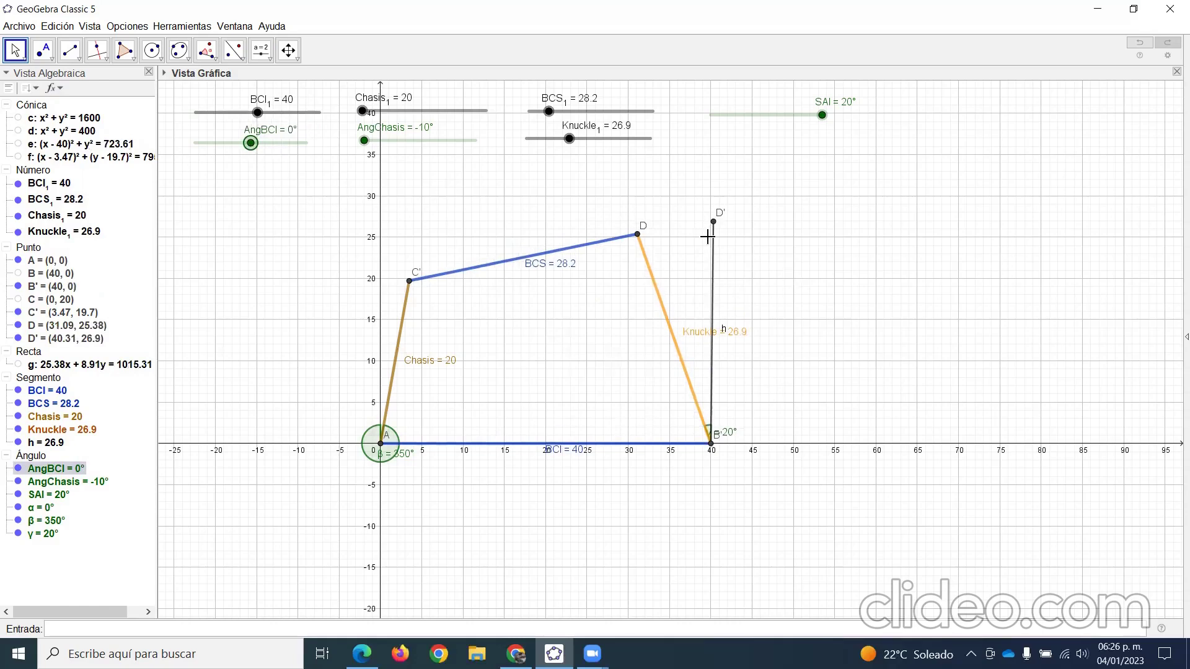
scroll(738, 284, up, 1)
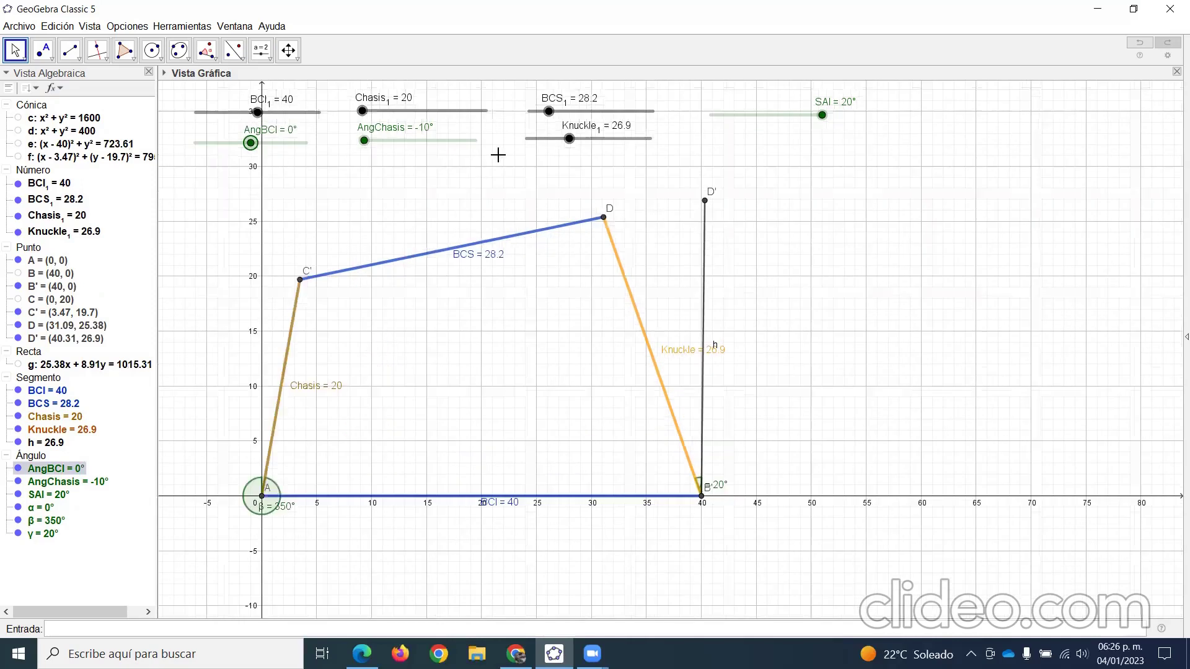
drag(549, 112, 548, 116)
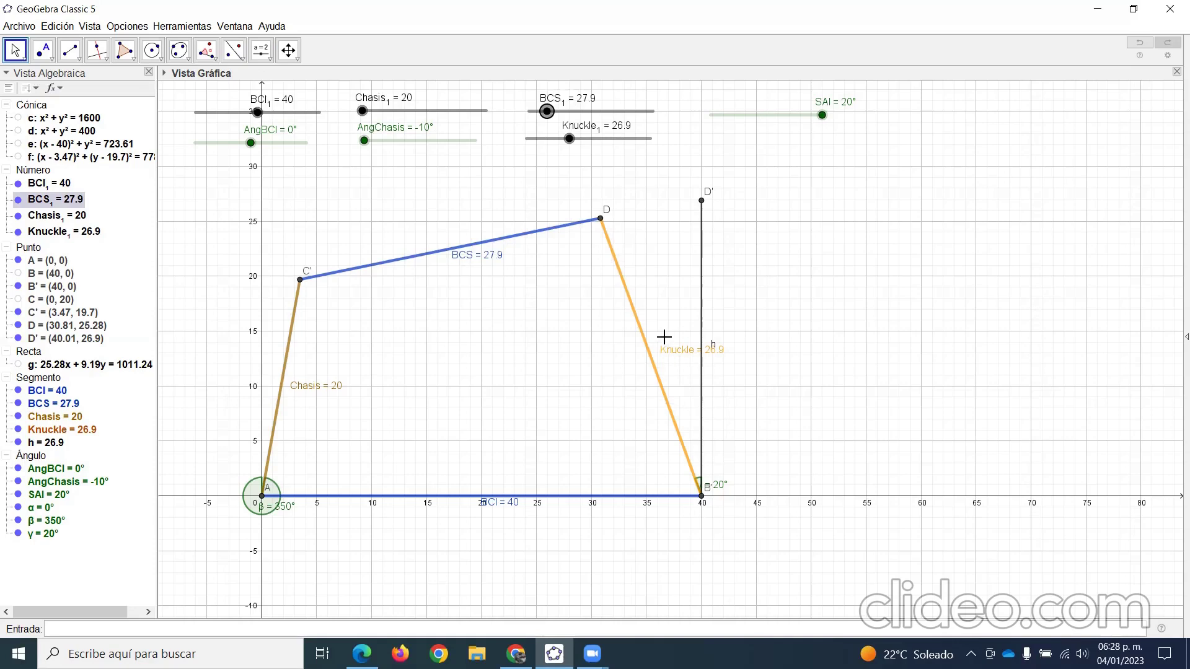
Step: Place a new integer slider named PosEje in the empty space below the SAI slider
click(261, 50)
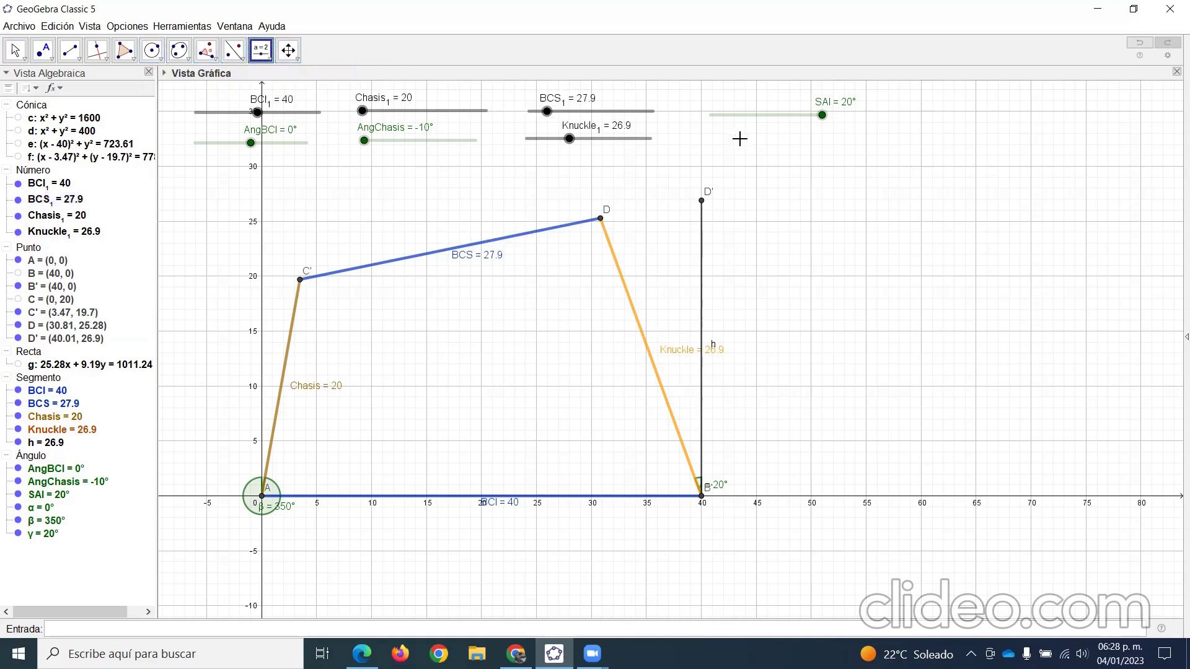
click(717, 137)
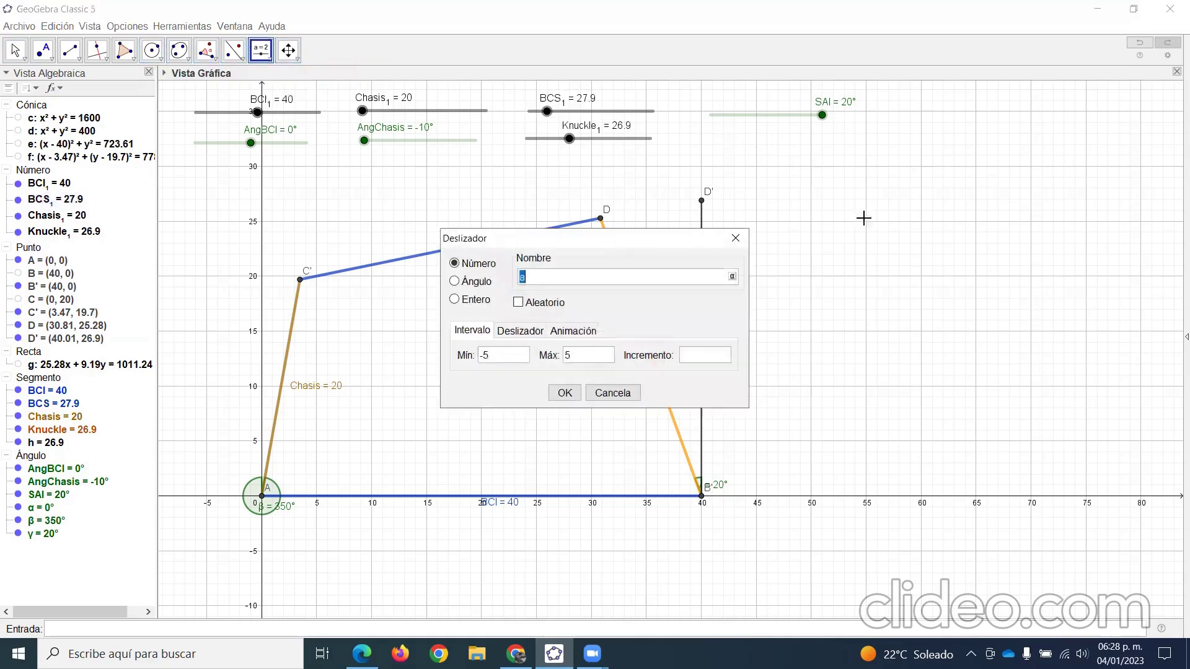
click(456, 300)
text(PosEje)
Step: Define the PosEje slider's interval with minimum 5, maximum 0.9Knuckle and increment 0.1, and create it
double_click(483, 356)
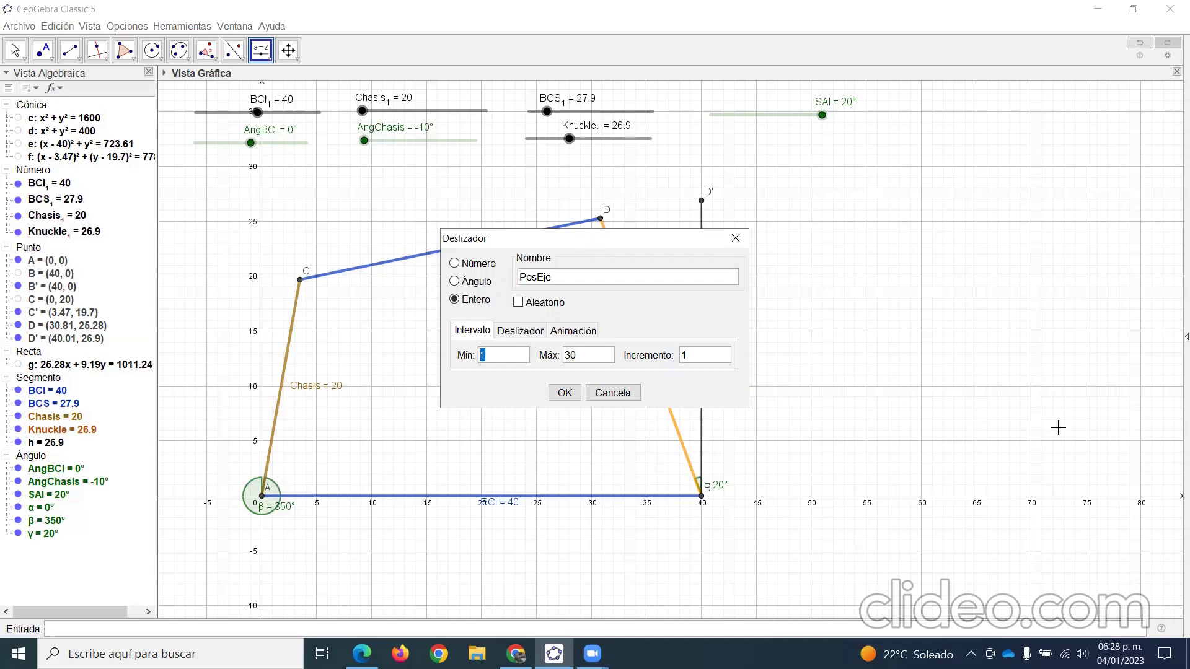
text(5)
double_click(599, 362)
drag(628, 238, 400, 237)
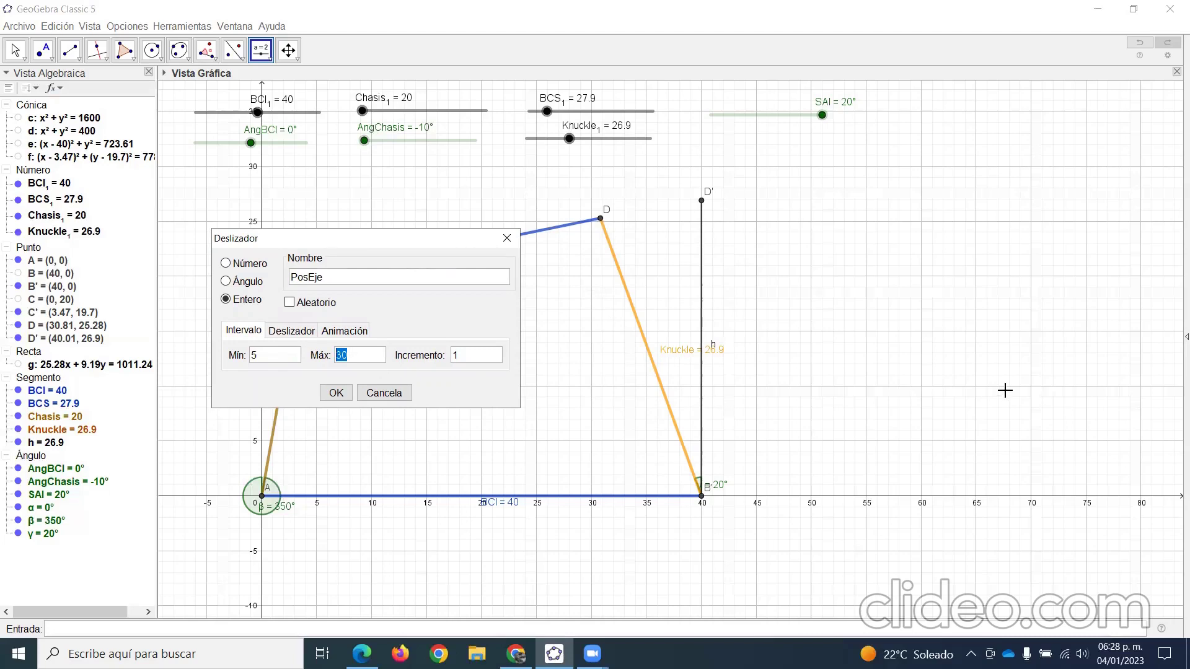
text(0.9Knuckle)
drag(488, 358, 437, 356)
text(0.1)
click(335, 393)
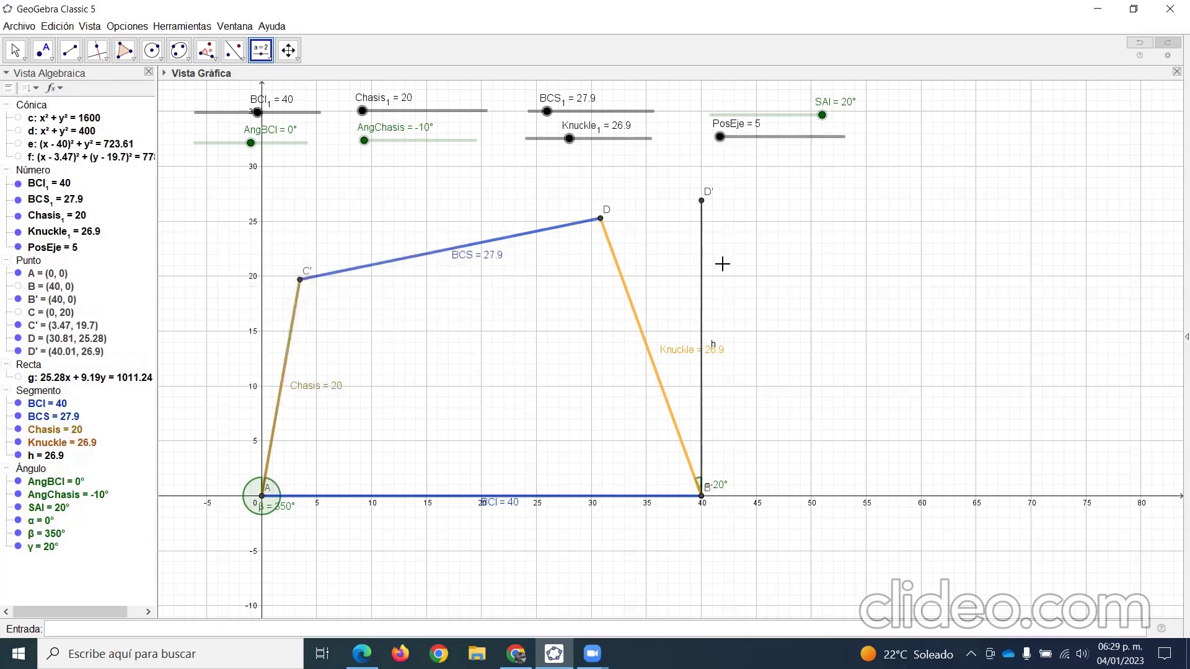
Step: Draw a circle centred at B' with radius PosEje and try it by raising the PosEje slider to 24.2
click(164, 64)
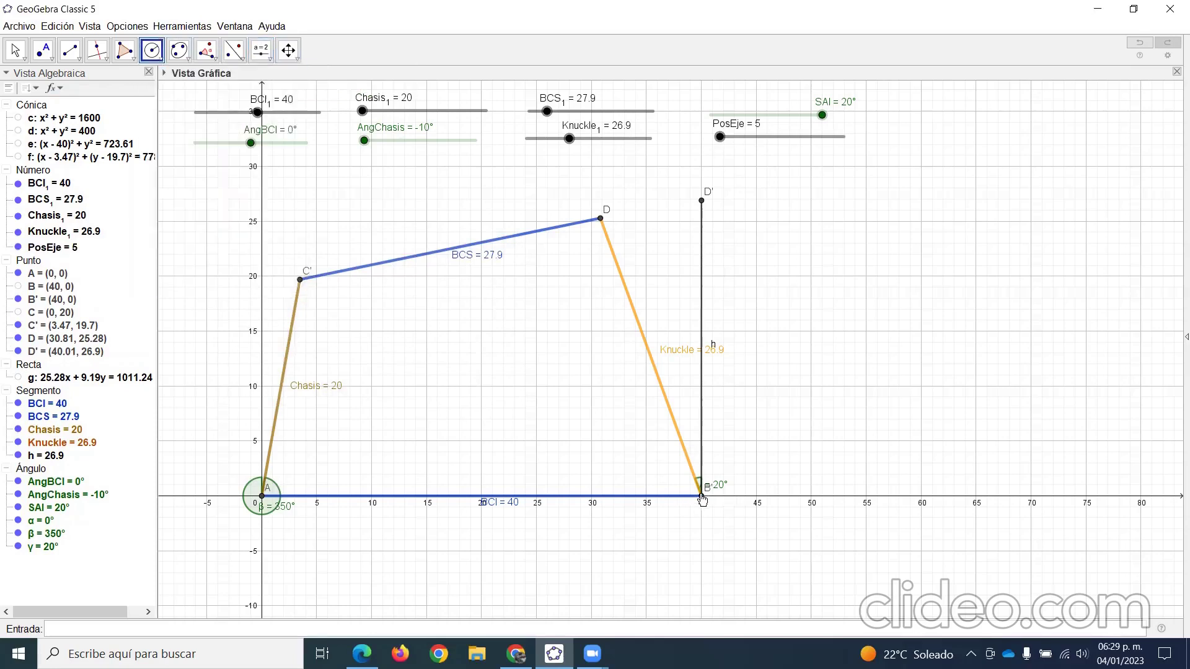
click(702, 498)
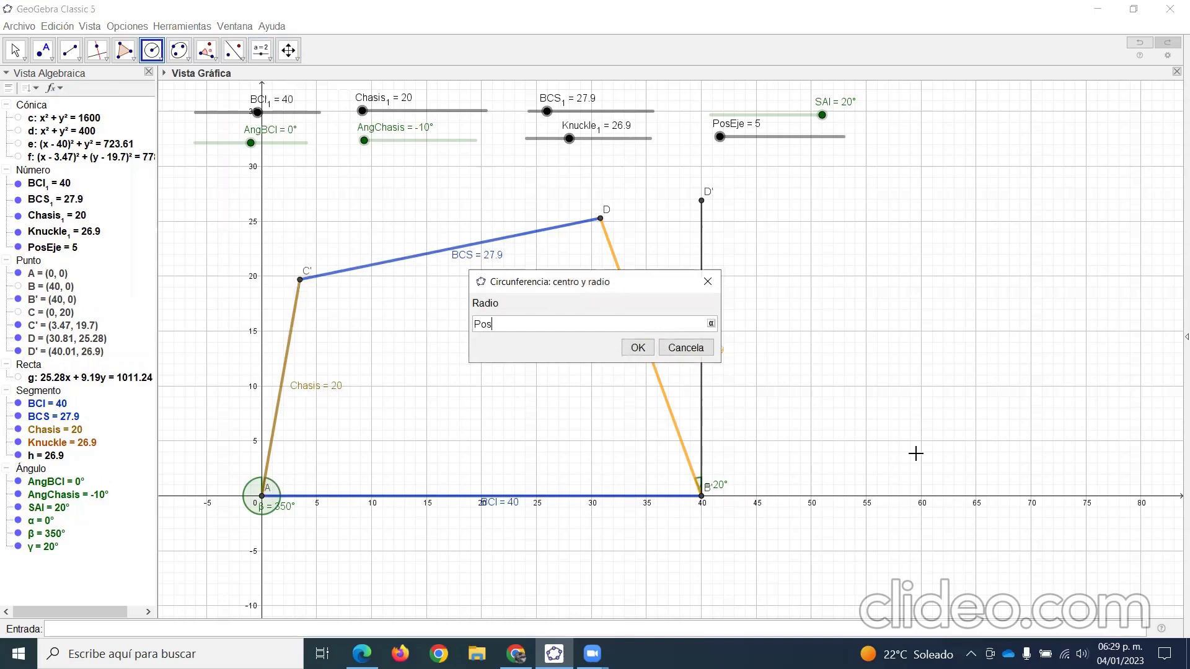
key(Return)
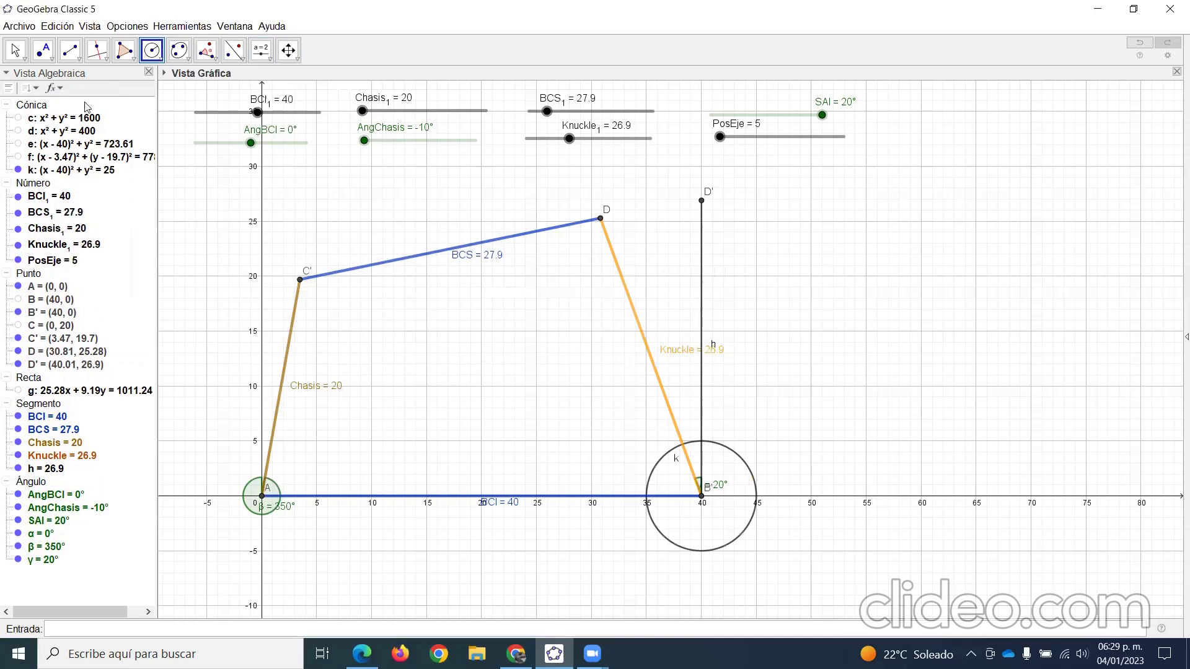
click(14, 50)
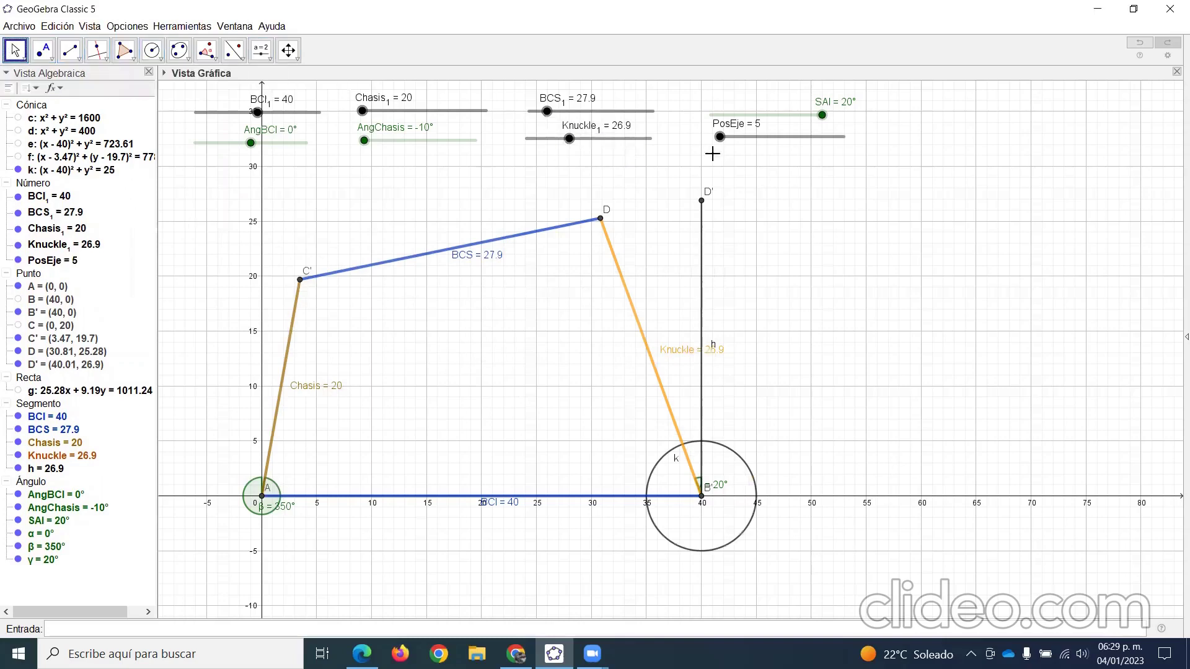
drag(719, 136, 843, 137)
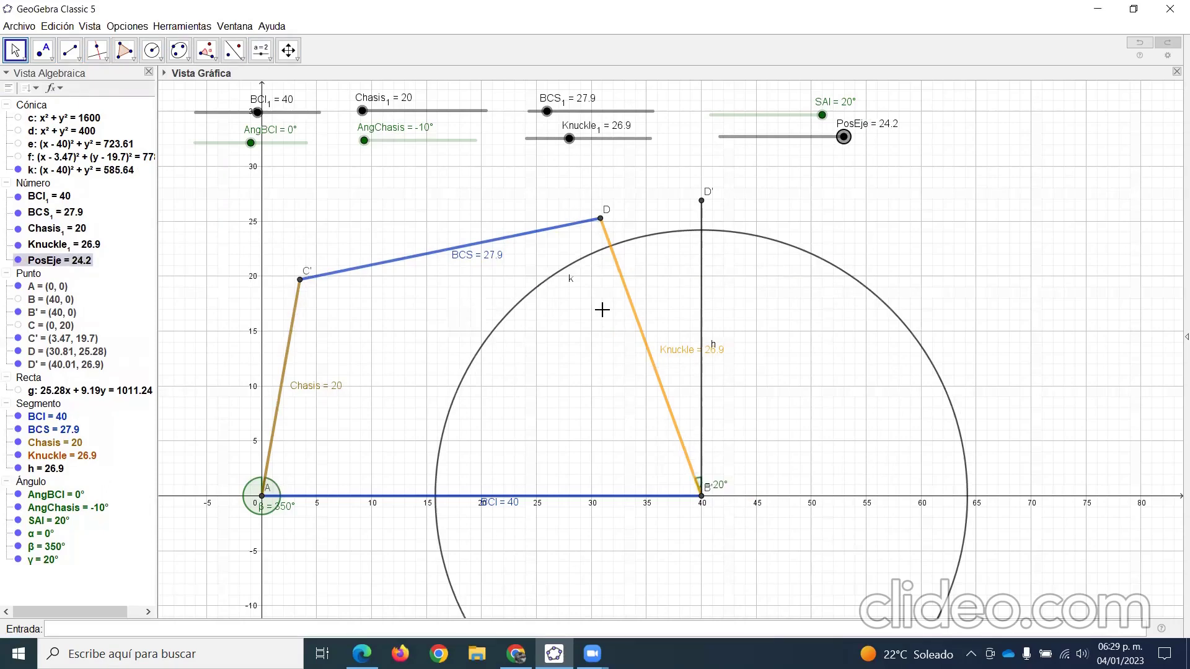
Step: Change the PosEje slider's minimum to 0.1Knuckle in its properties
right_click(820, 137)
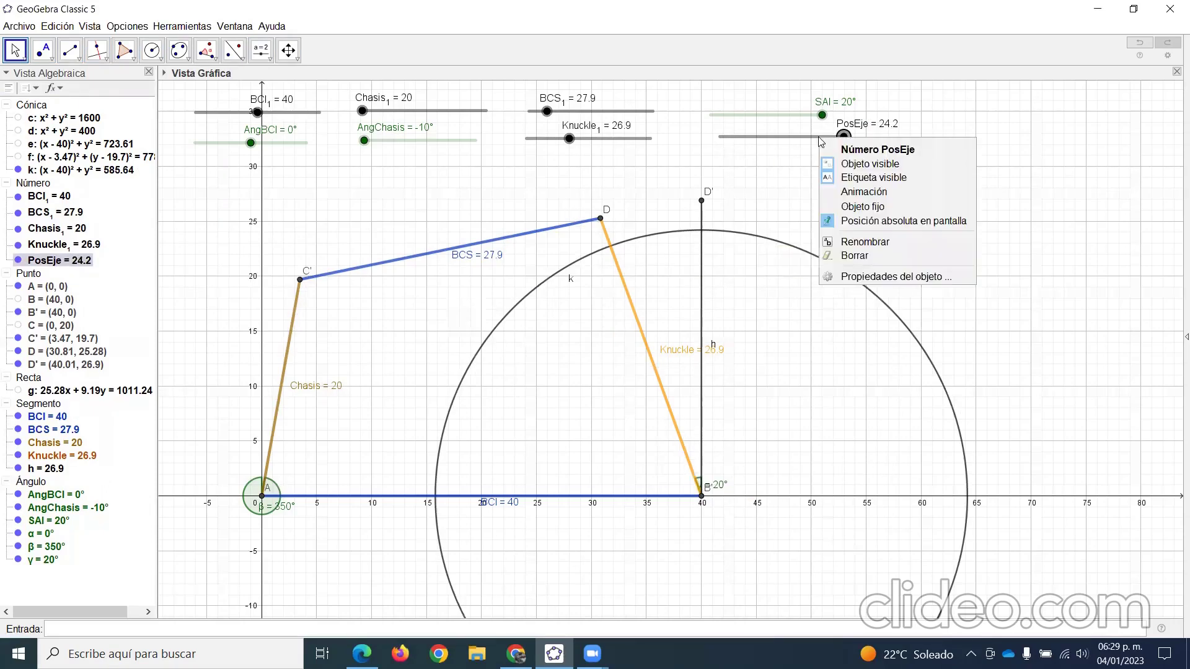
click(855, 283)
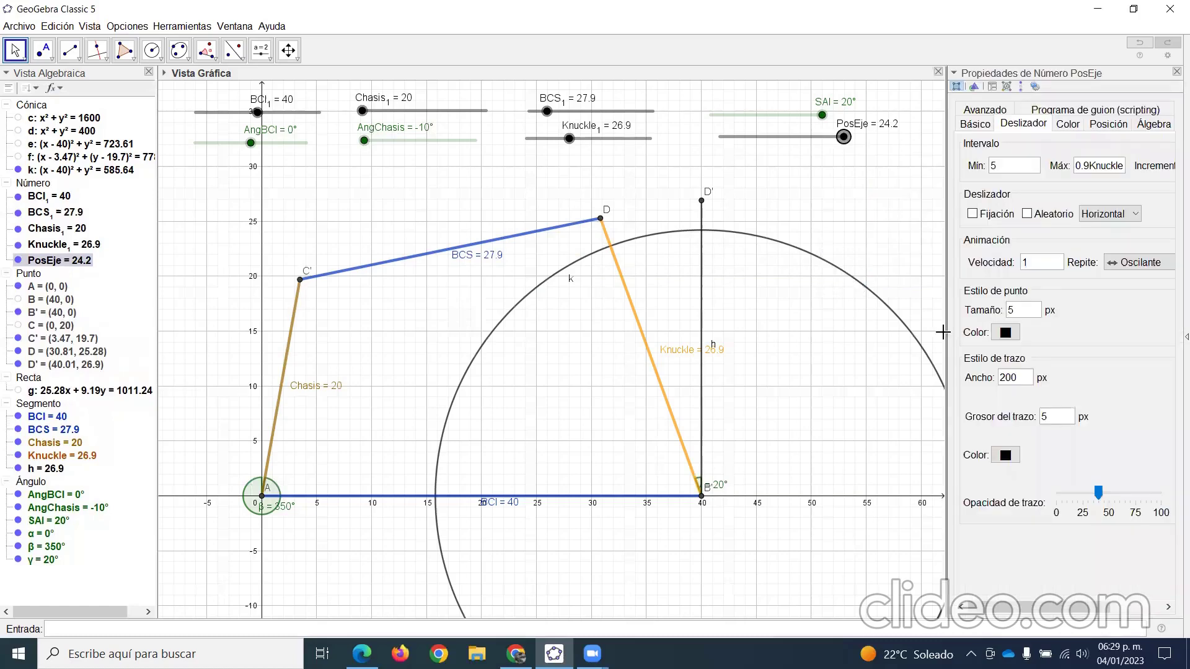
click(994, 166)
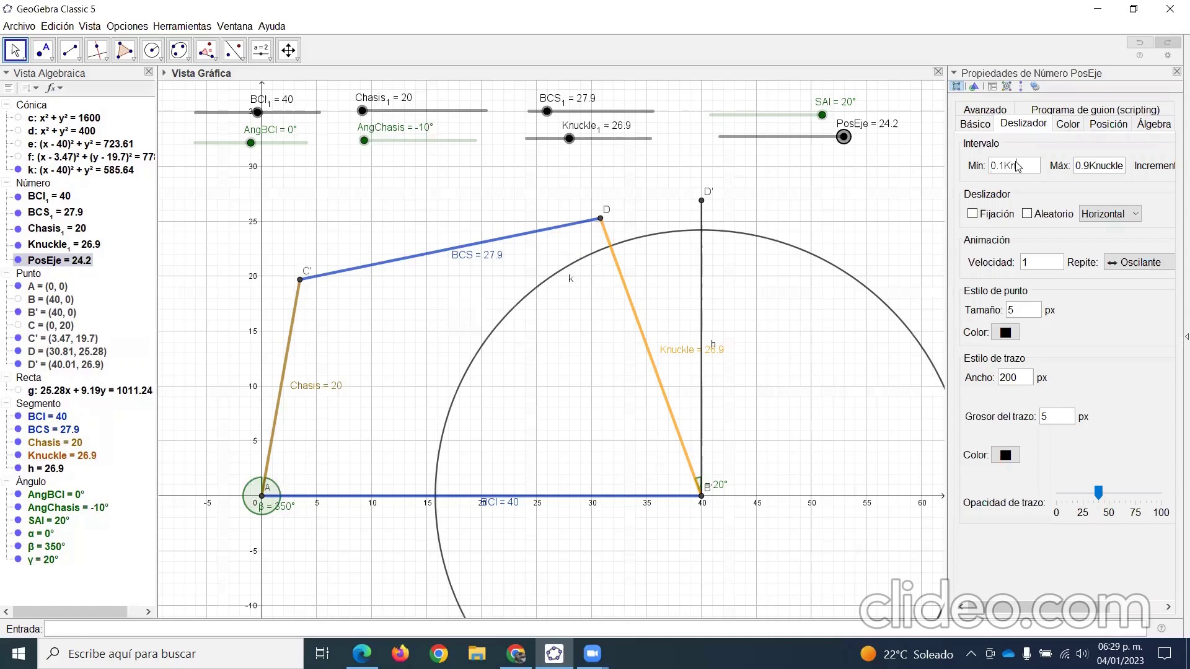
text(e)
click(1176, 71)
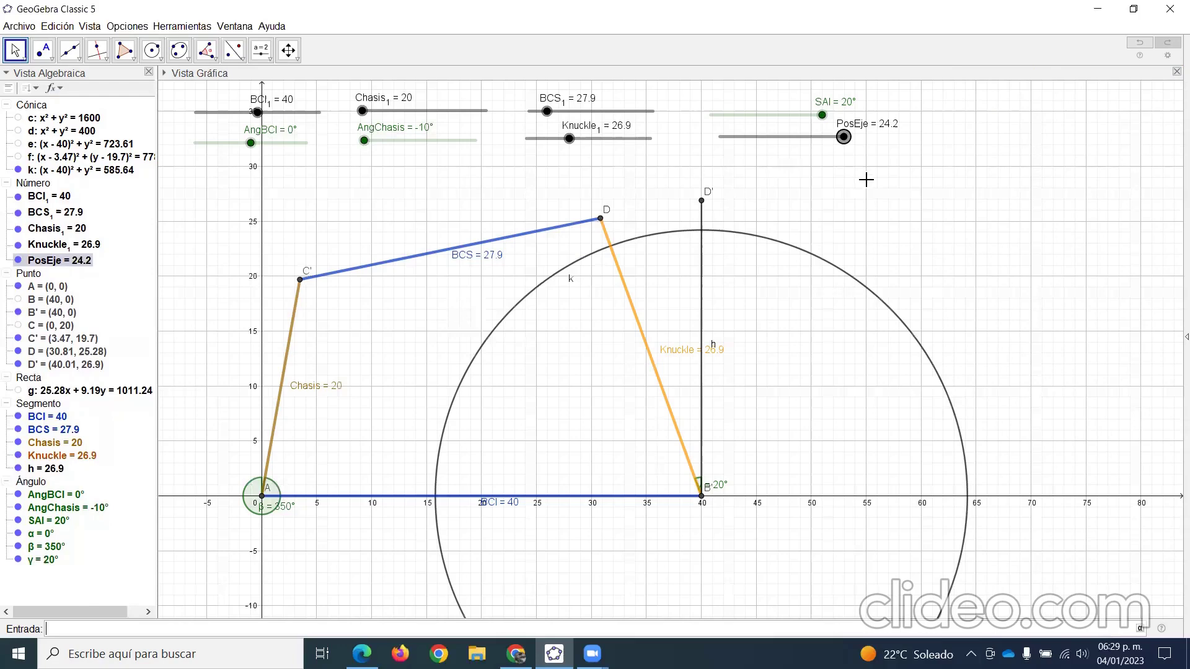
Step: Try the PosEje slider with its new interval and leave it at 11.09
drag(844, 137, 891, 147)
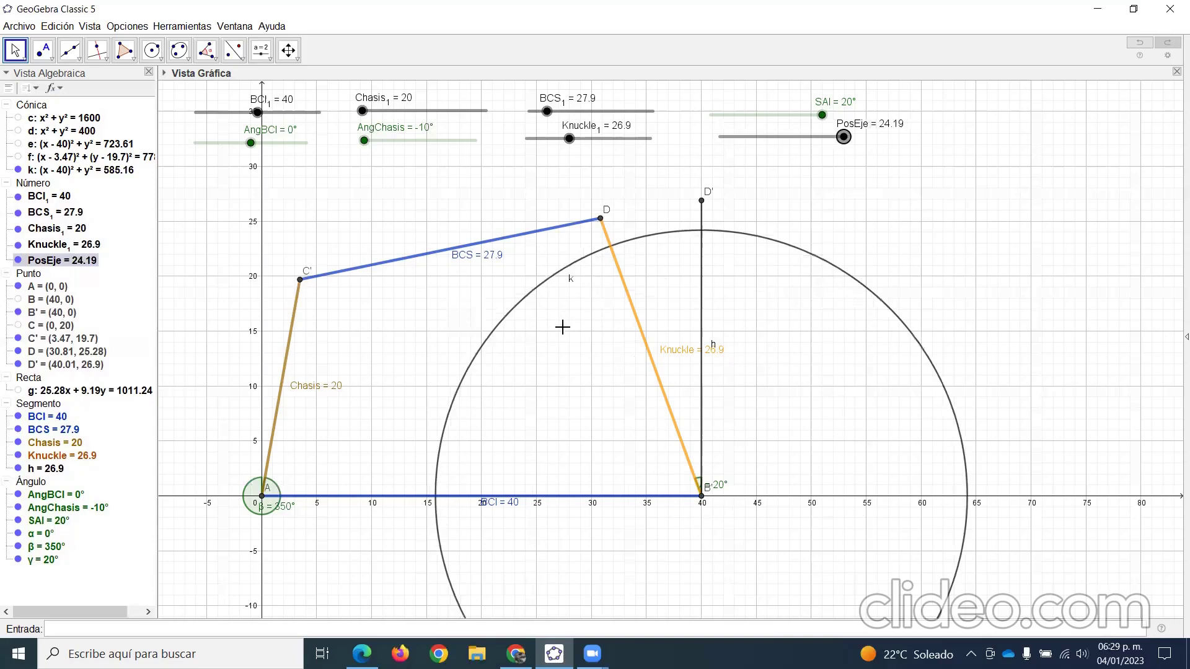
drag(842, 143, 758, 143)
scroll(758, 144, up, 1)
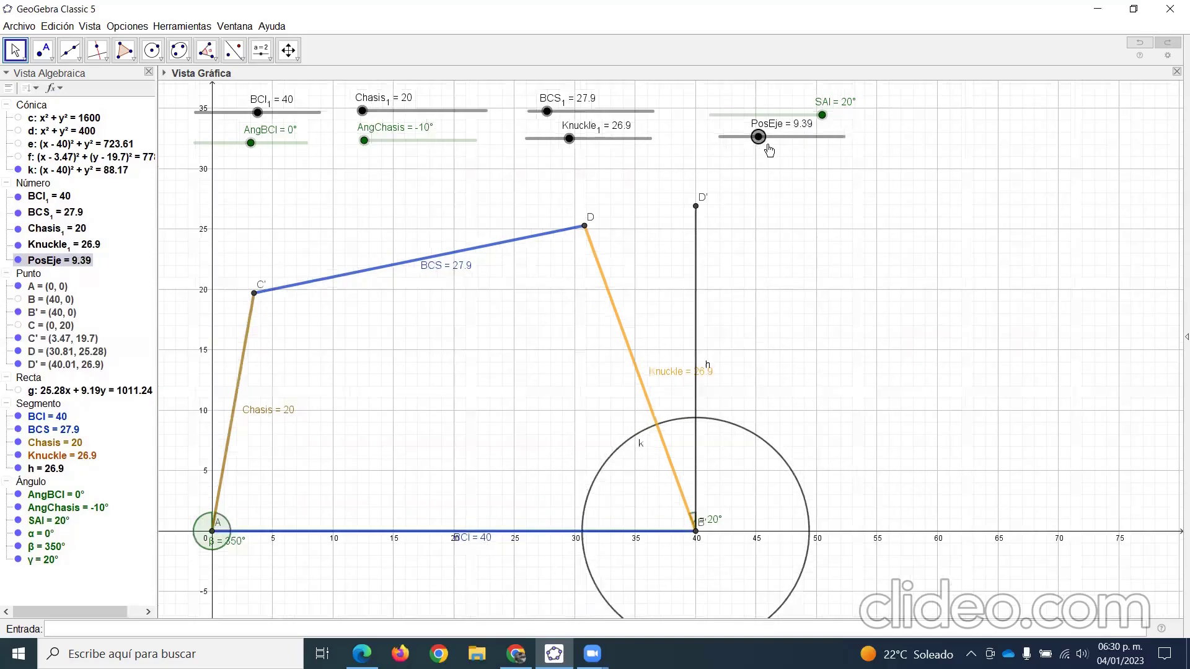
click(767, 141)
click(816, 272)
scroll(822, 286, down, 1)
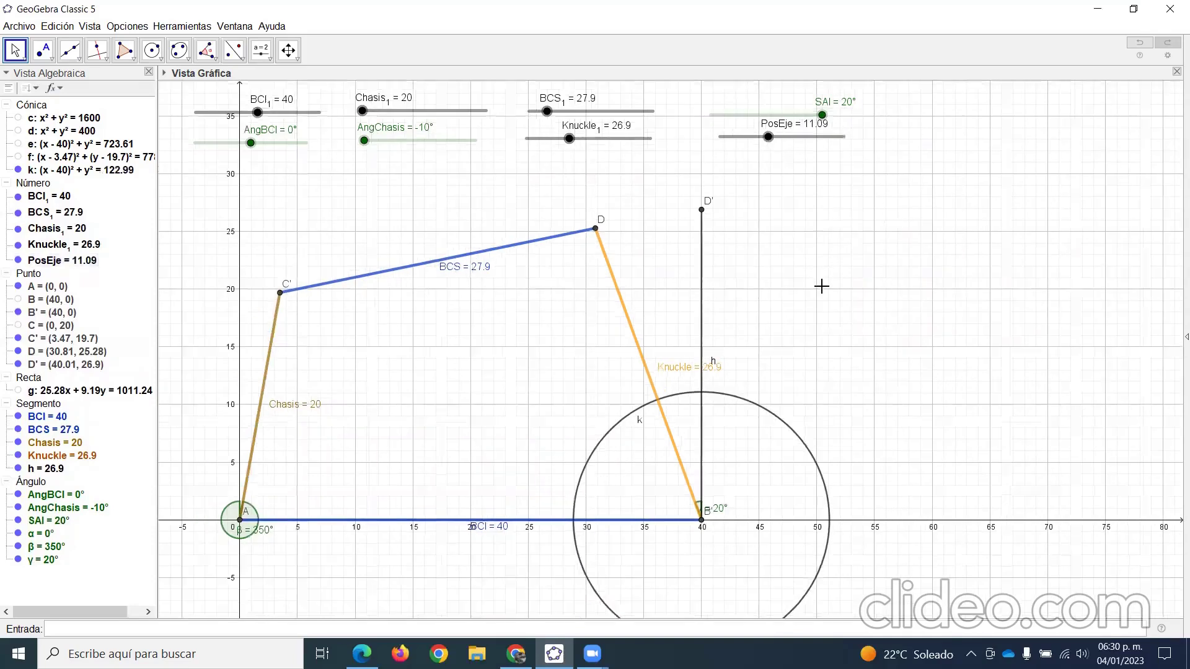
scroll(822, 286, down, 1)
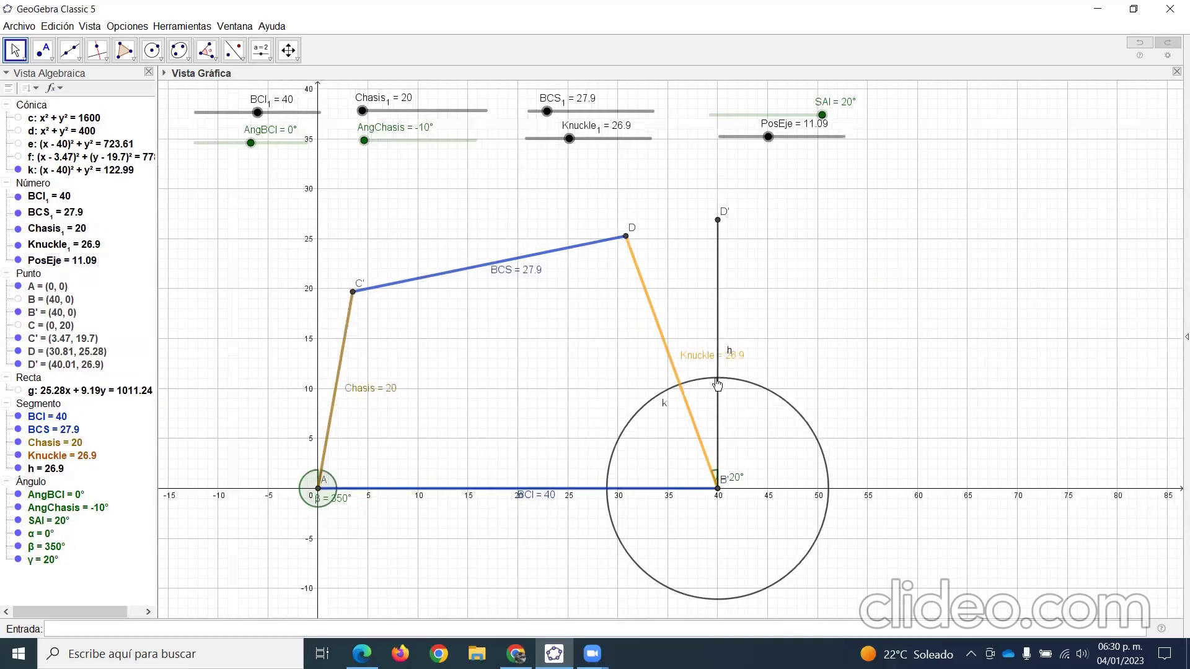
Step: Create the intersection point of the PosEje circle and the vertical segment between B' and D'
click(42, 50)
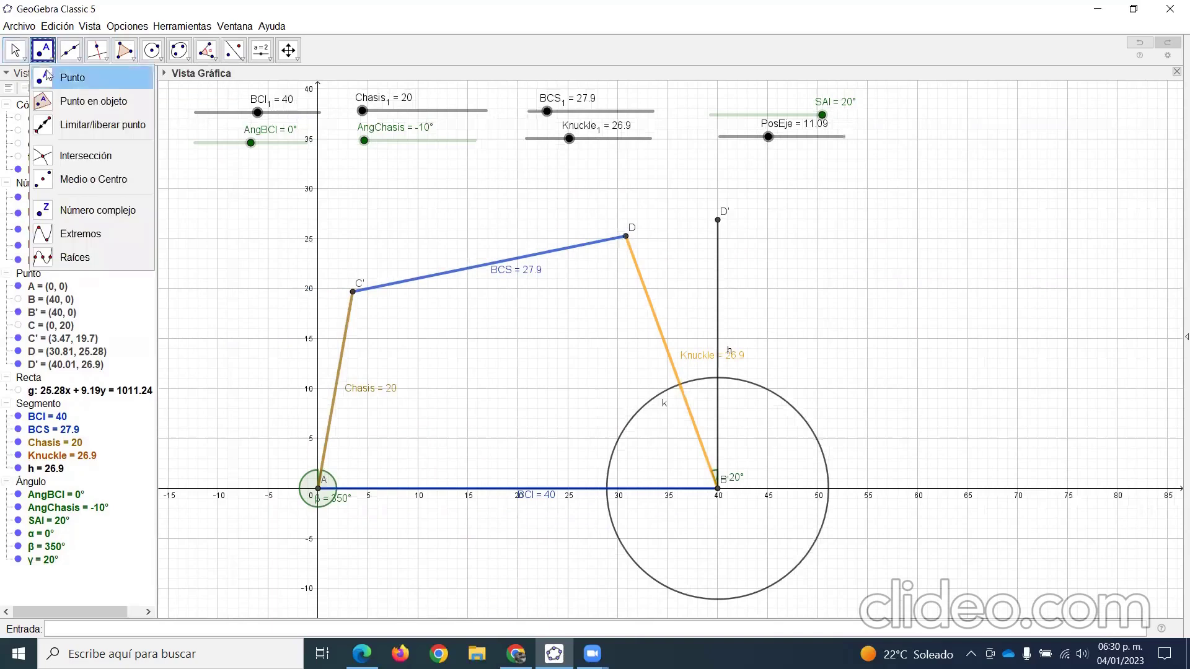
click(74, 158)
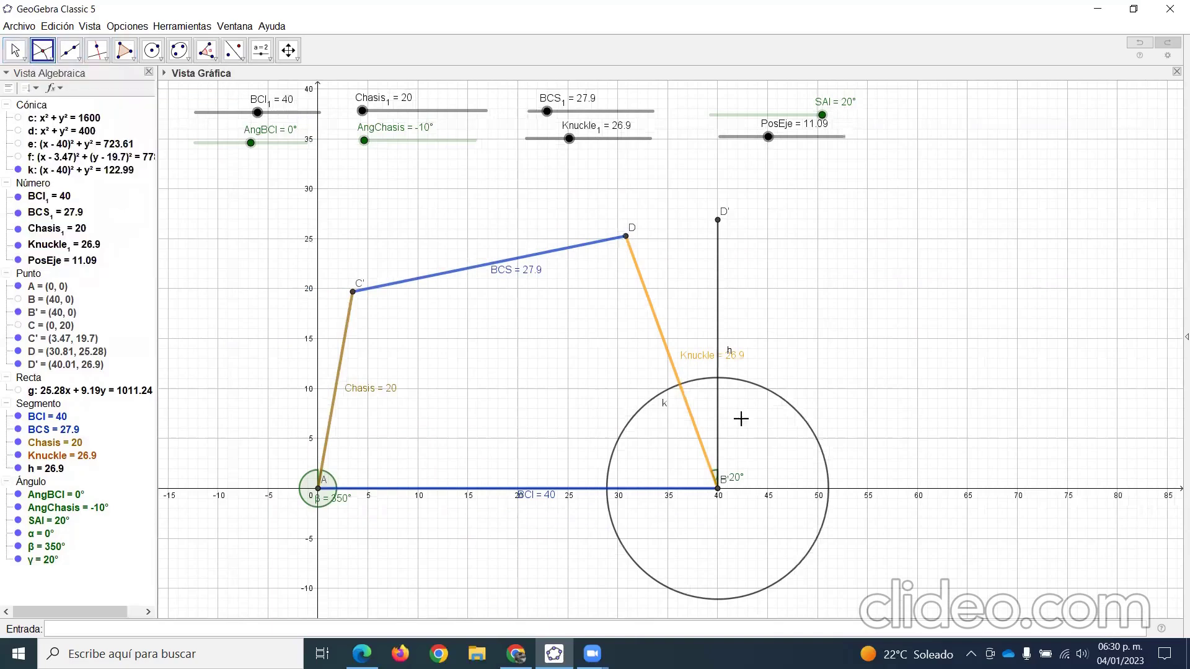
click(717, 378)
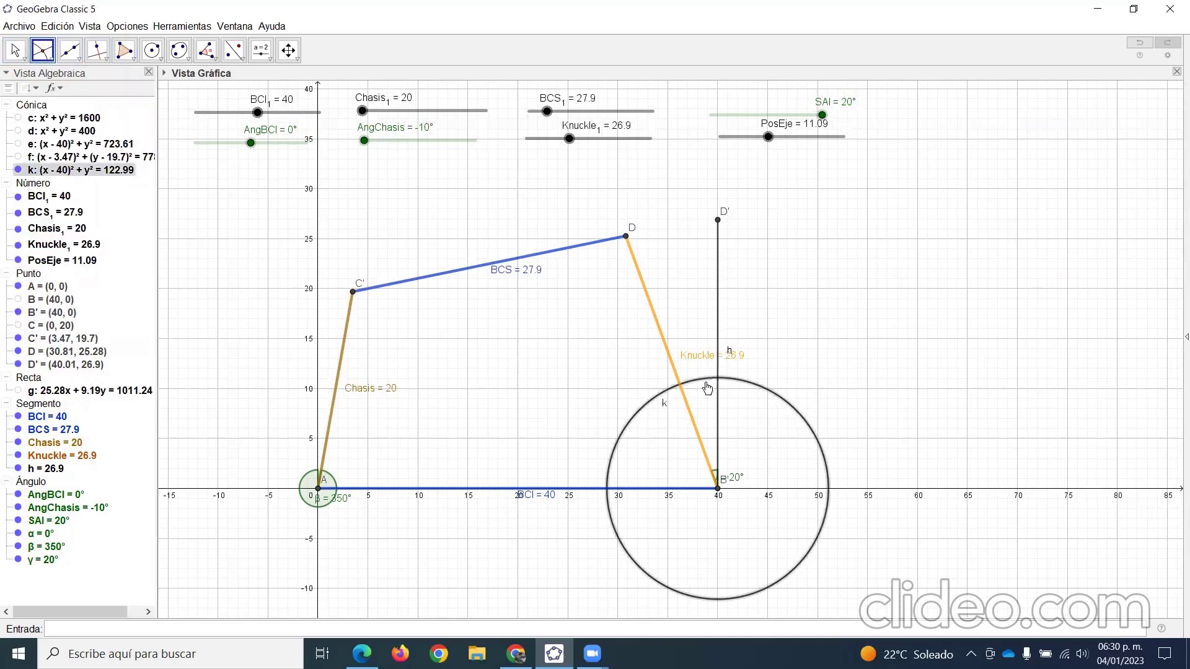
click(19, 52)
click(43, 53)
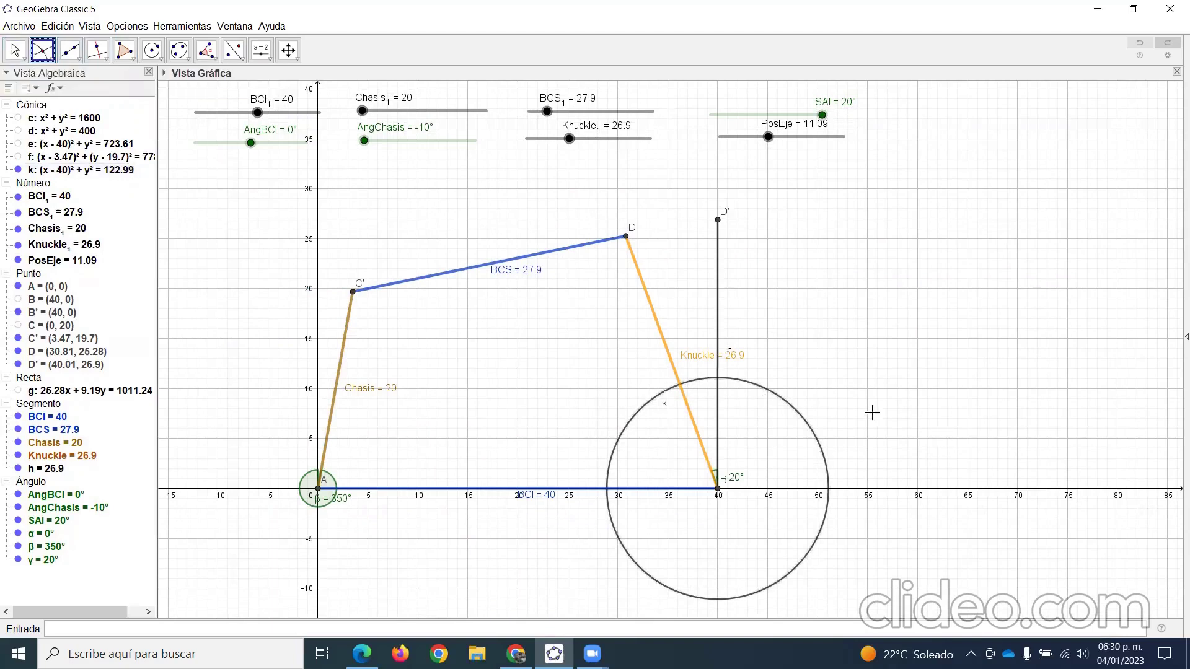
click(719, 384)
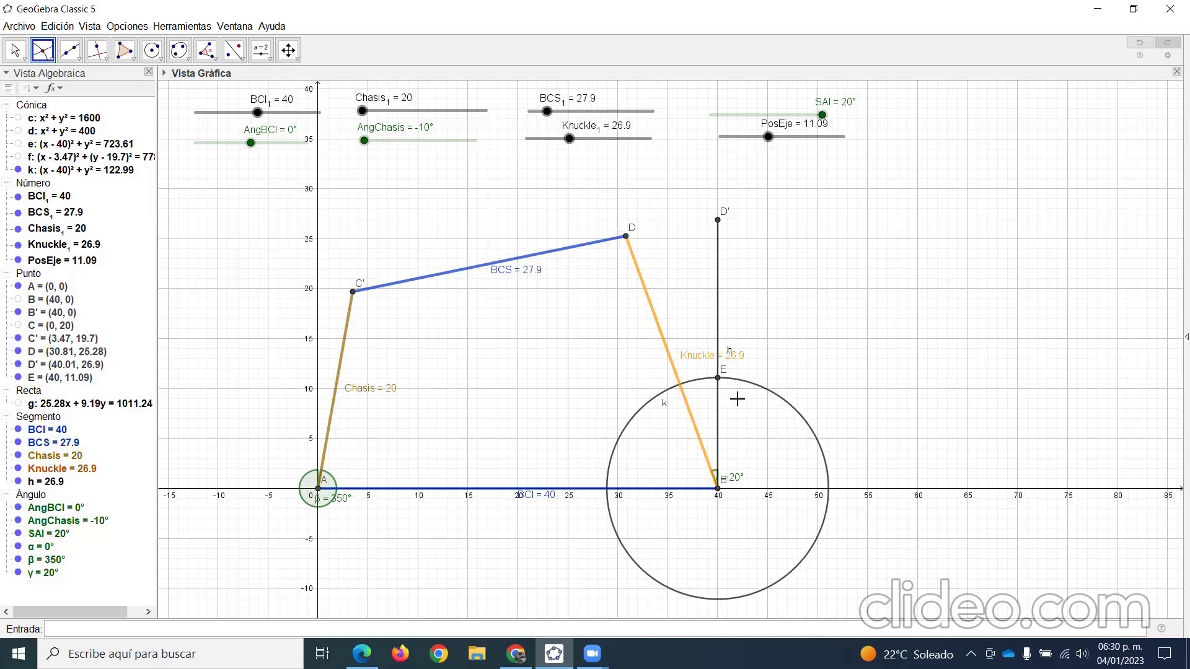
Step: Draw a line through E perpendicular to the segment from B' to D', and try it by setting PosEje to 8.89
click(99, 55)
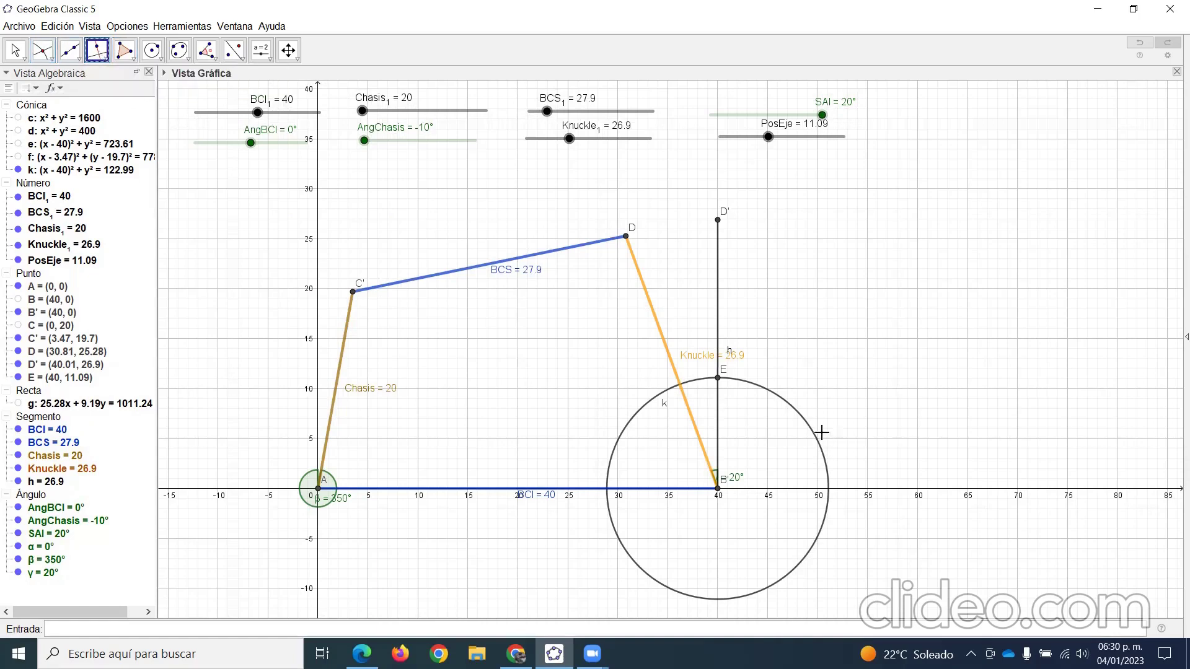
click(719, 328)
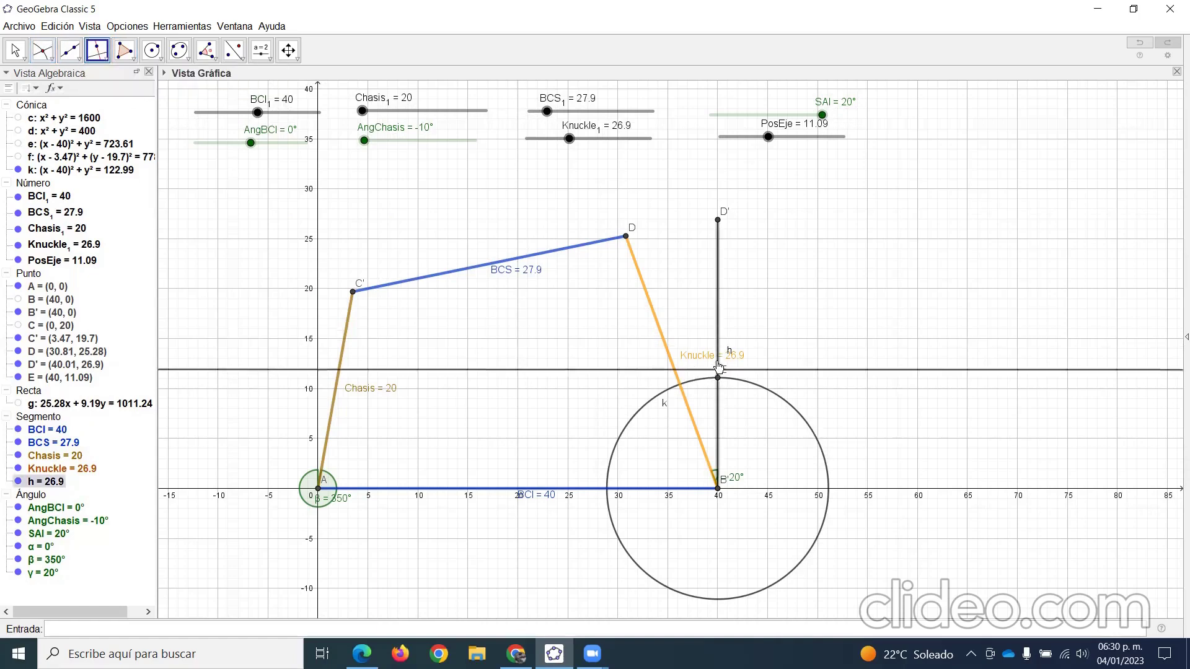
click(718, 377)
click(16, 50)
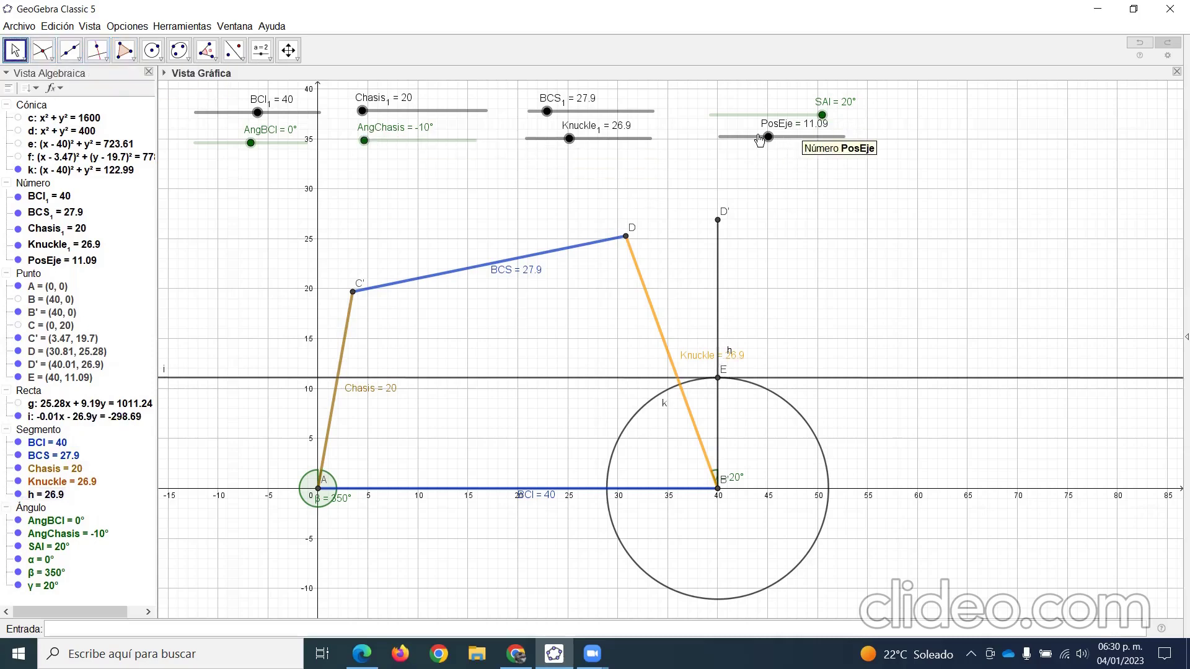
drag(769, 139, 755, 136)
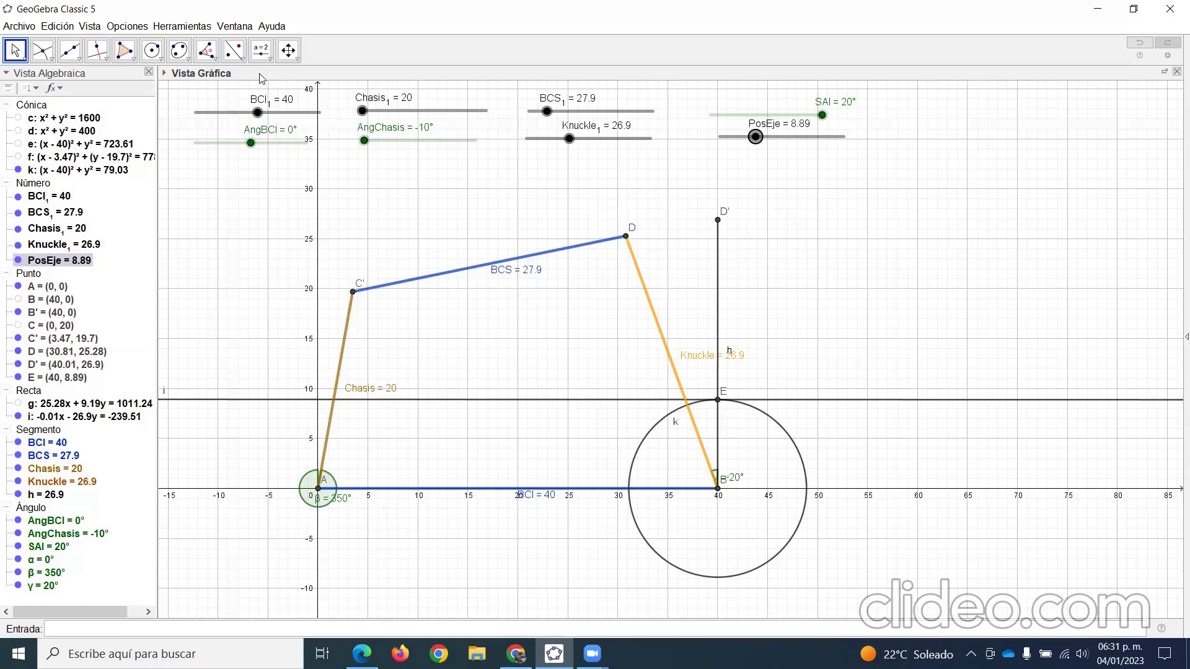
Step: Create an integer-type slider named Offset with a minimum of 5 and a maximum of 15, beside the SAI slider
click(263, 51)
click(892, 115)
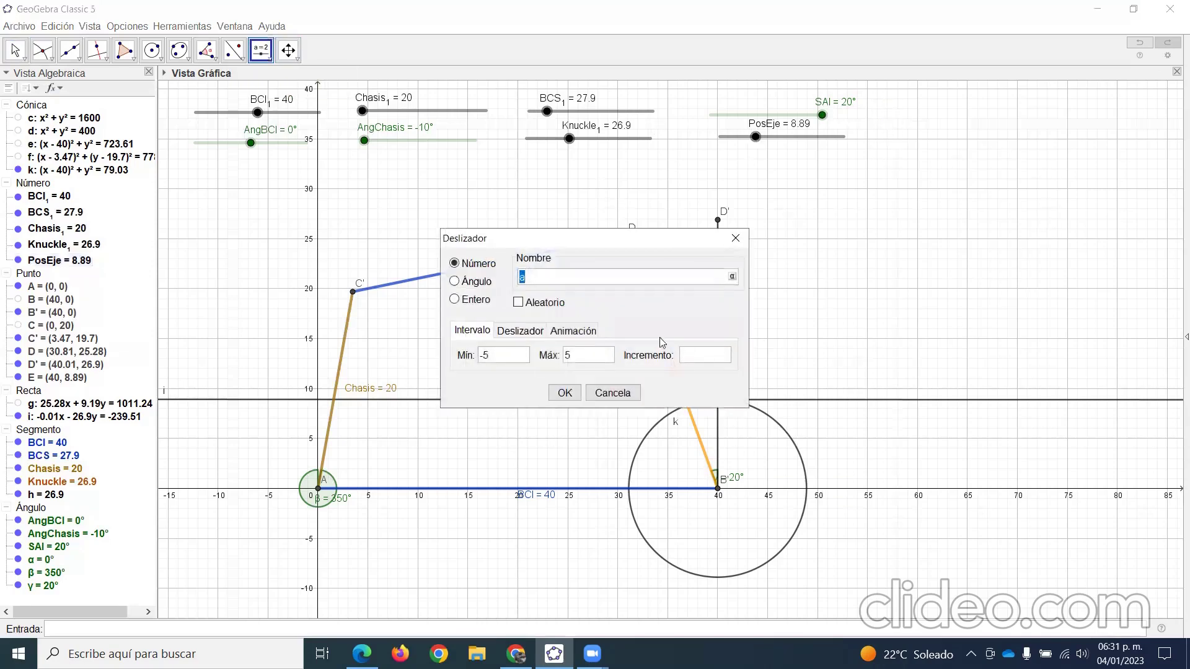
click(457, 300)
click(496, 356)
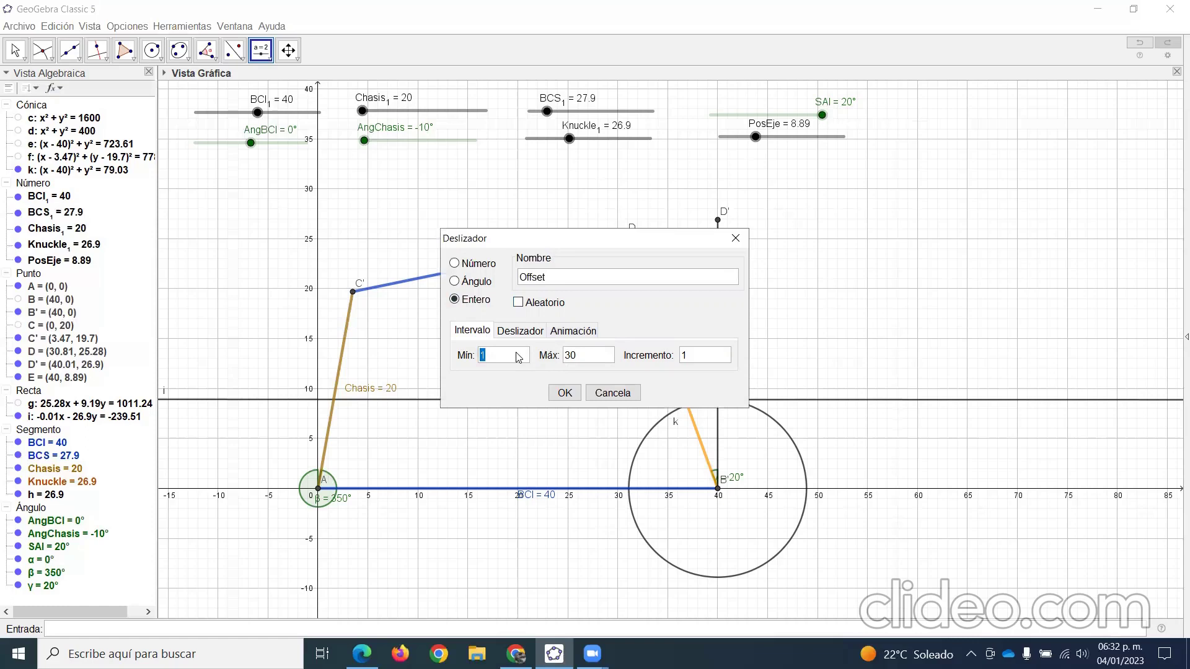
click(571, 359)
double_click(573, 358)
text(15)
drag(693, 363, 676, 358)
click(565, 395)
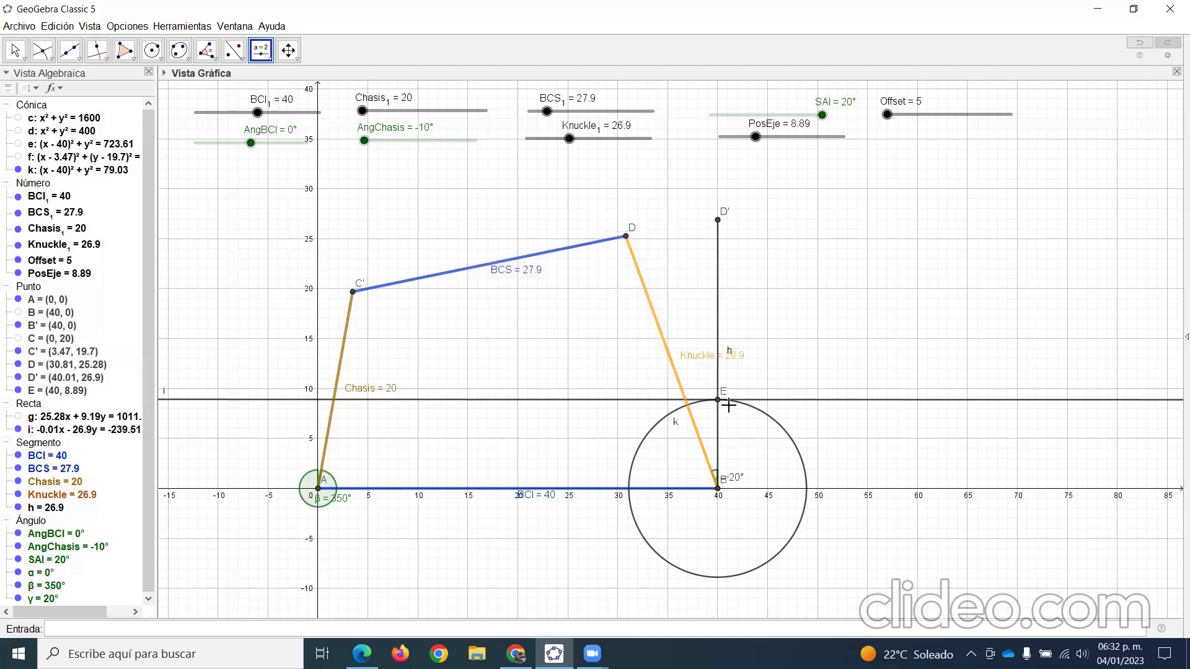
Step: Hide the PosEje circle and draw a circle centred at E with radius Offset
click(18, 171)
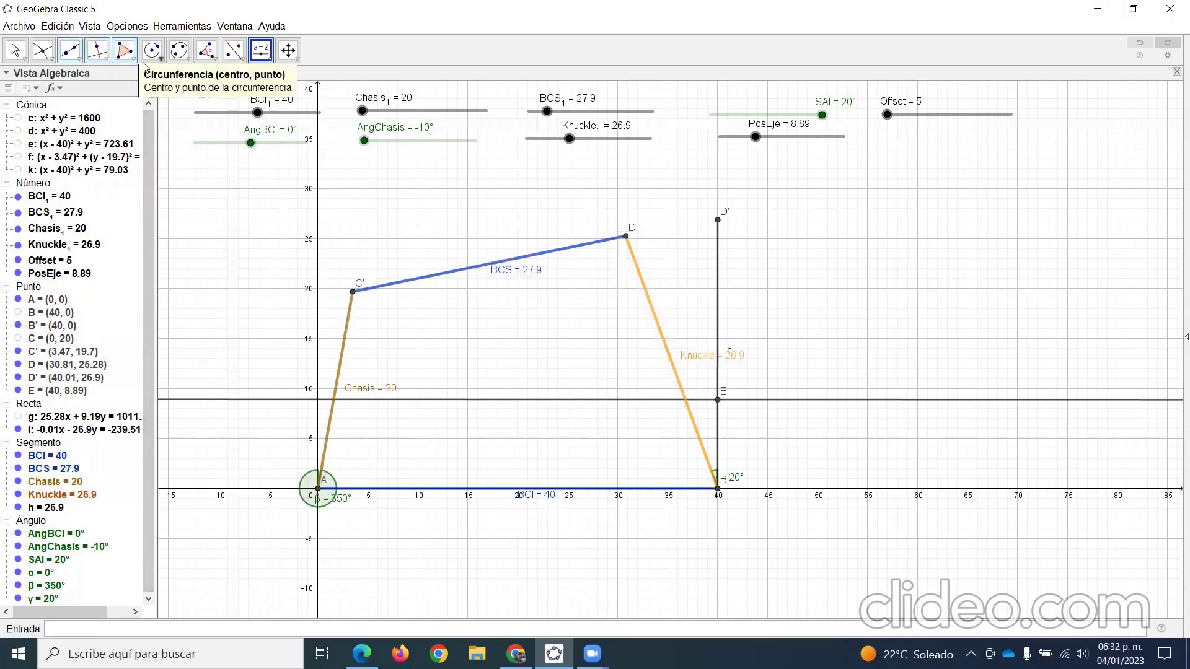
click(156, 48)
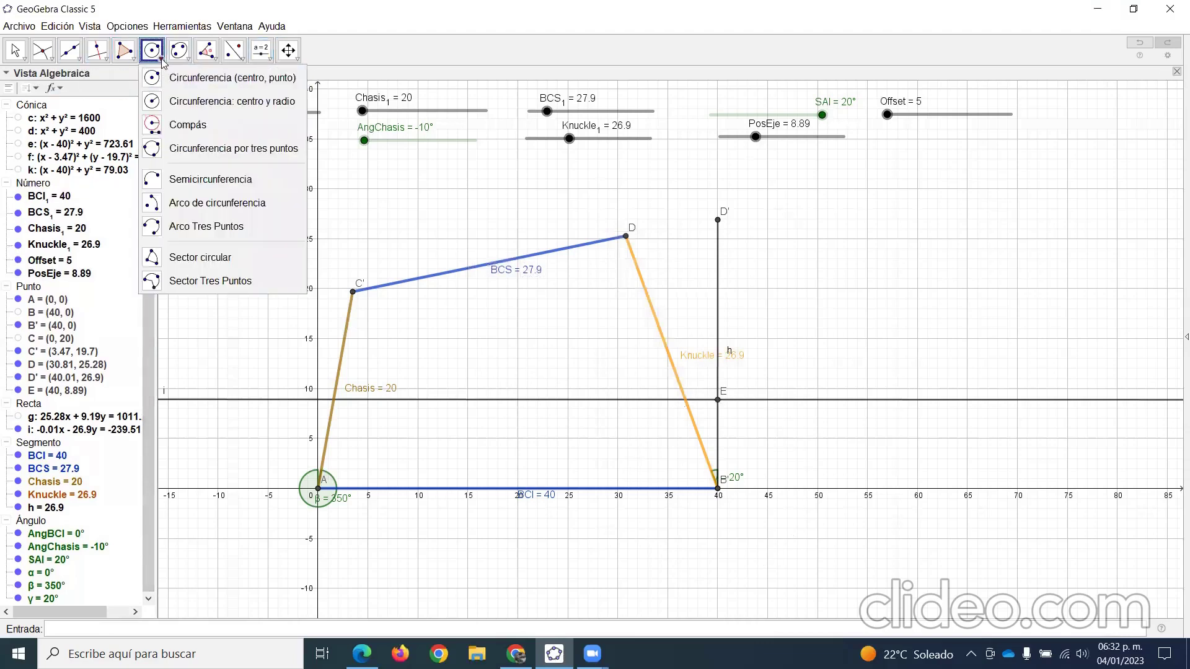
click(719, 401)
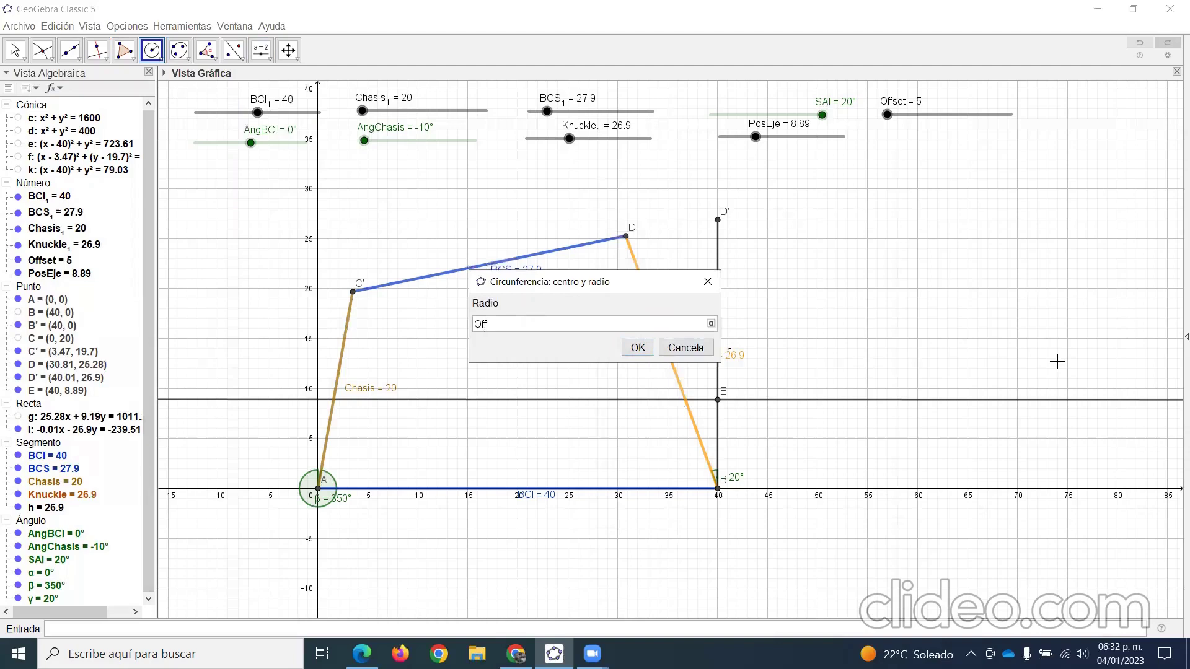
click(638, 348)
Step: Create the outer intersection point of the Offset circle and the horizontal line through E, and try the Offset slider, leaving it at 5
click(43, 50)
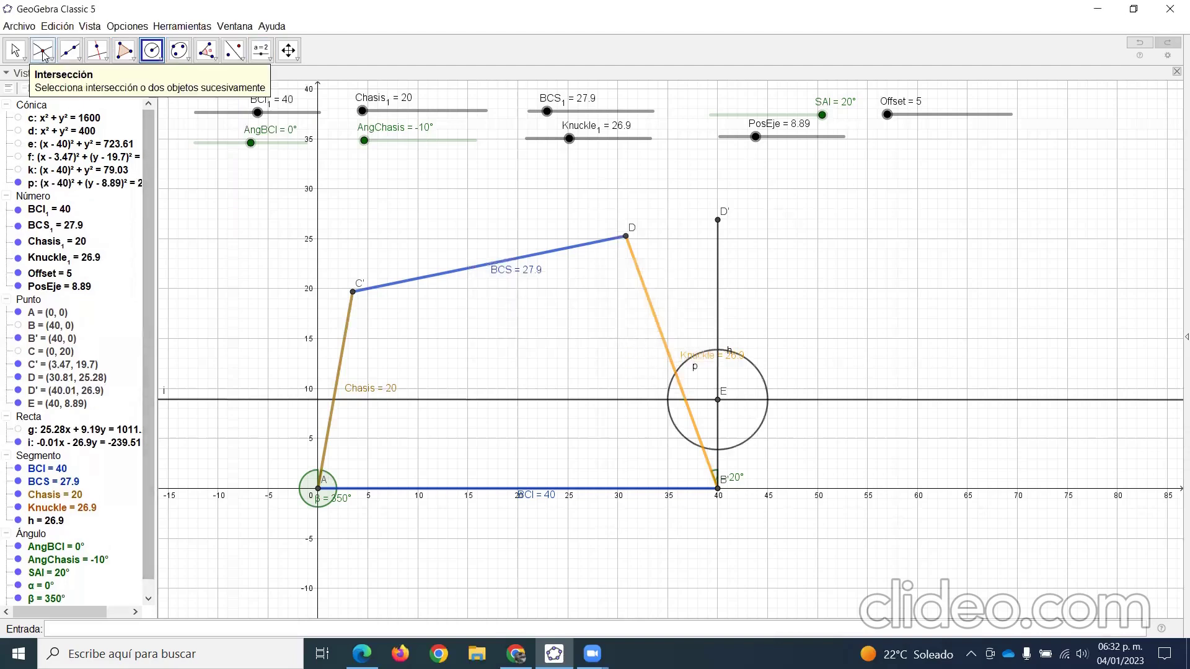
click(768, 404)
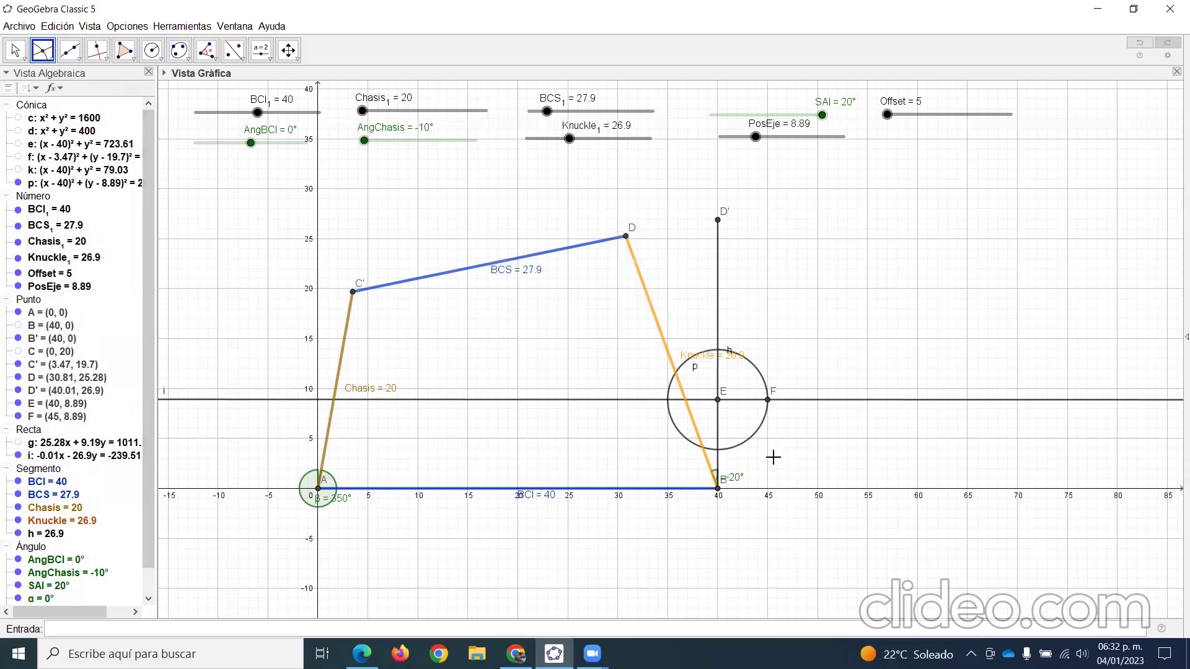
click(16, 50)
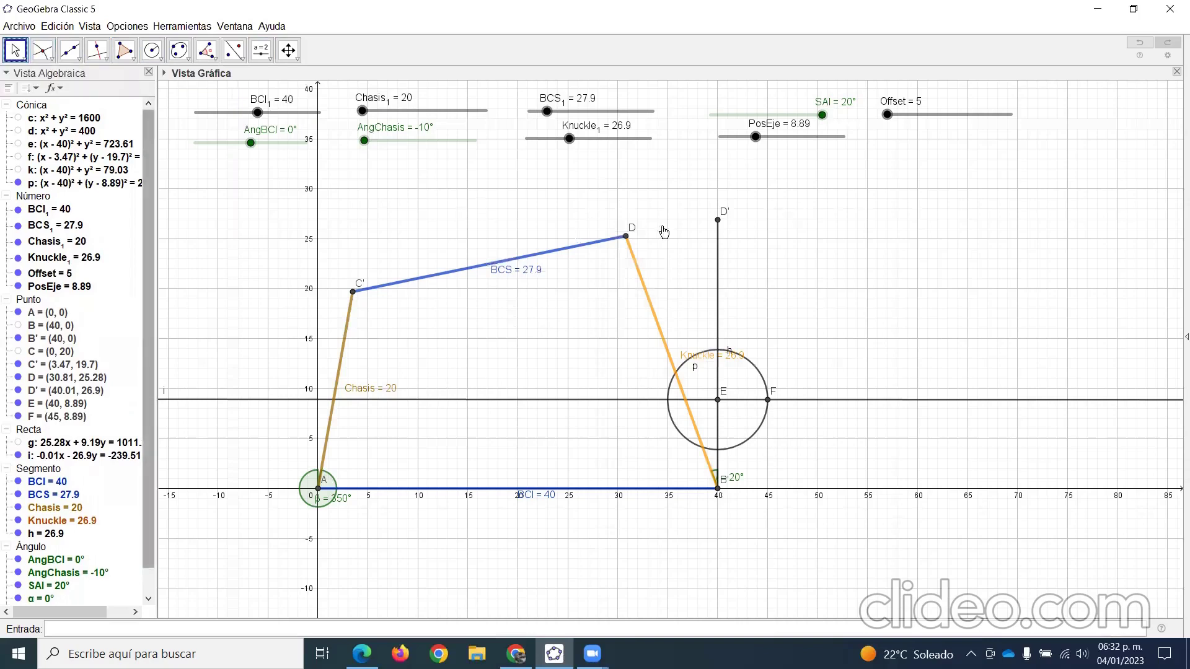
drag(889, 113, 858, 112)
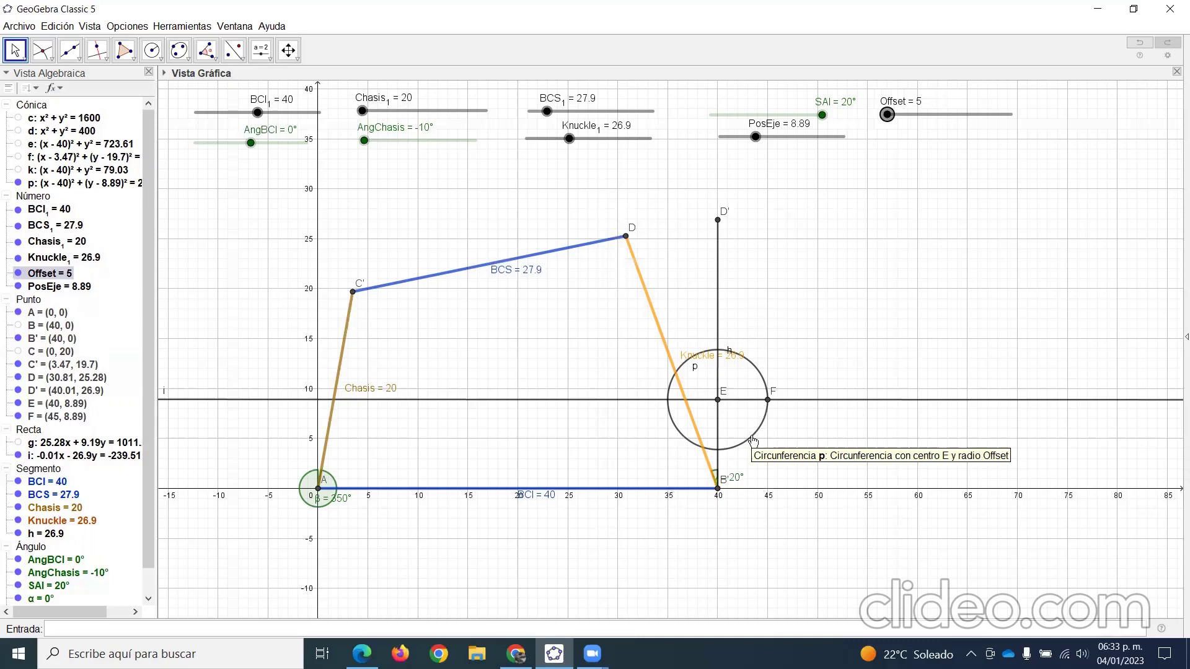
Step: Hide the Offset circle and the horizontal line through E
click(18, 183)
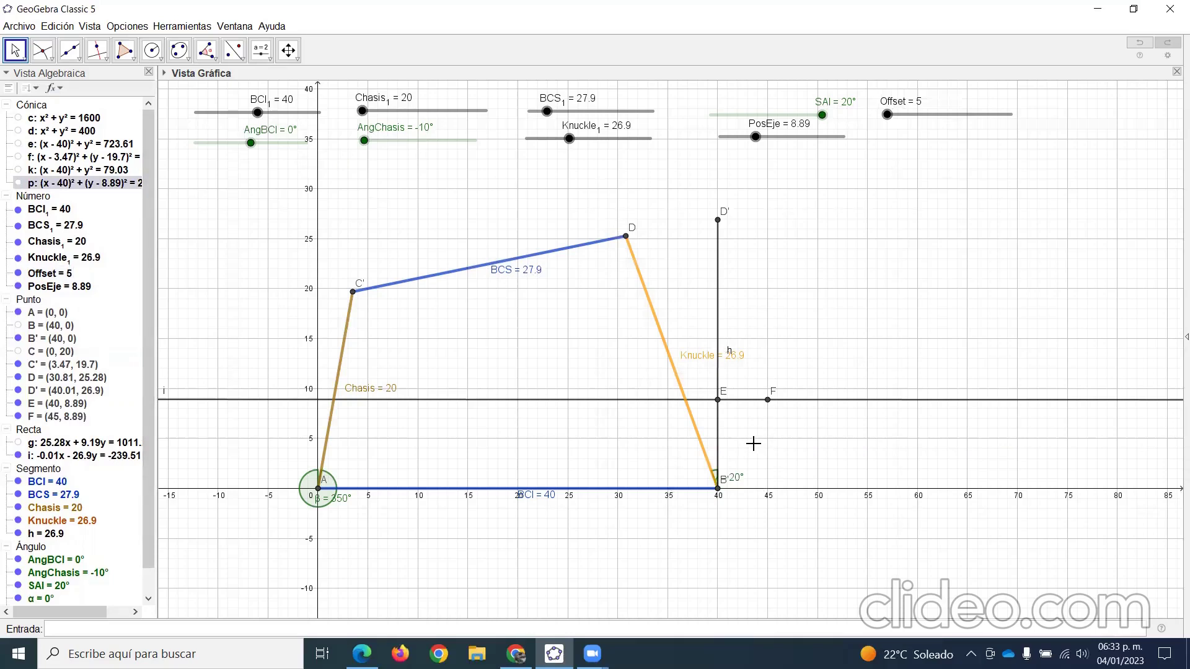
click(573, 401)
click(18, 456)
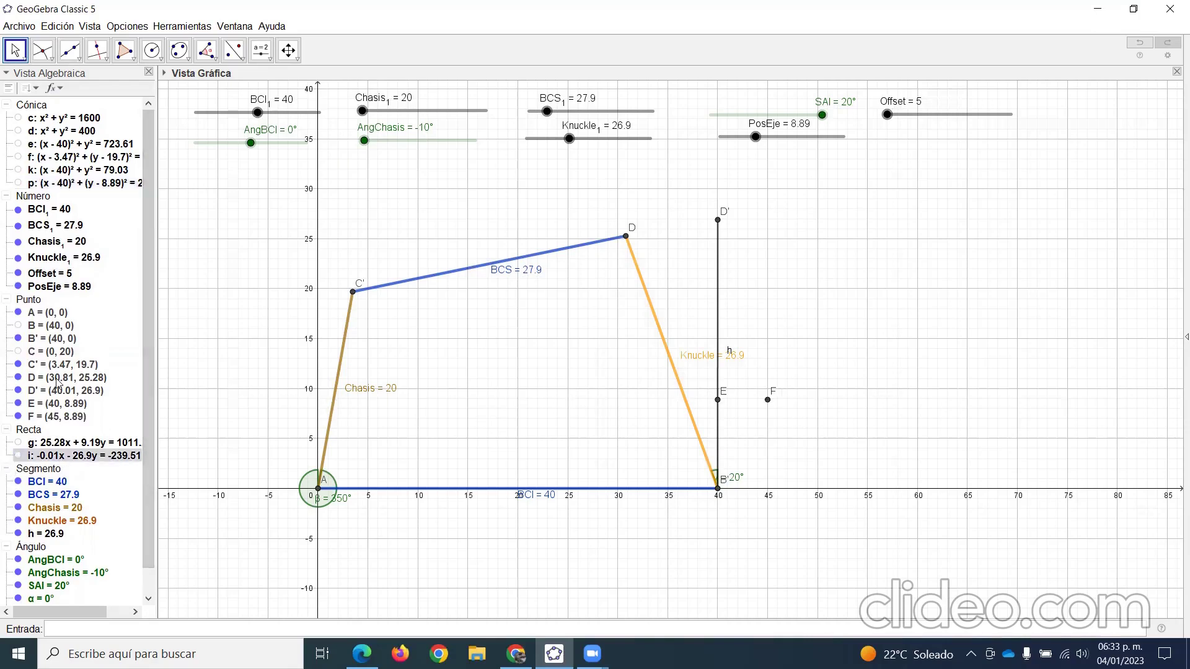
Step: Draw a segment from E to F and try it by setting the Offset slider to 7.1
click(70, 49)
click(118, 101)
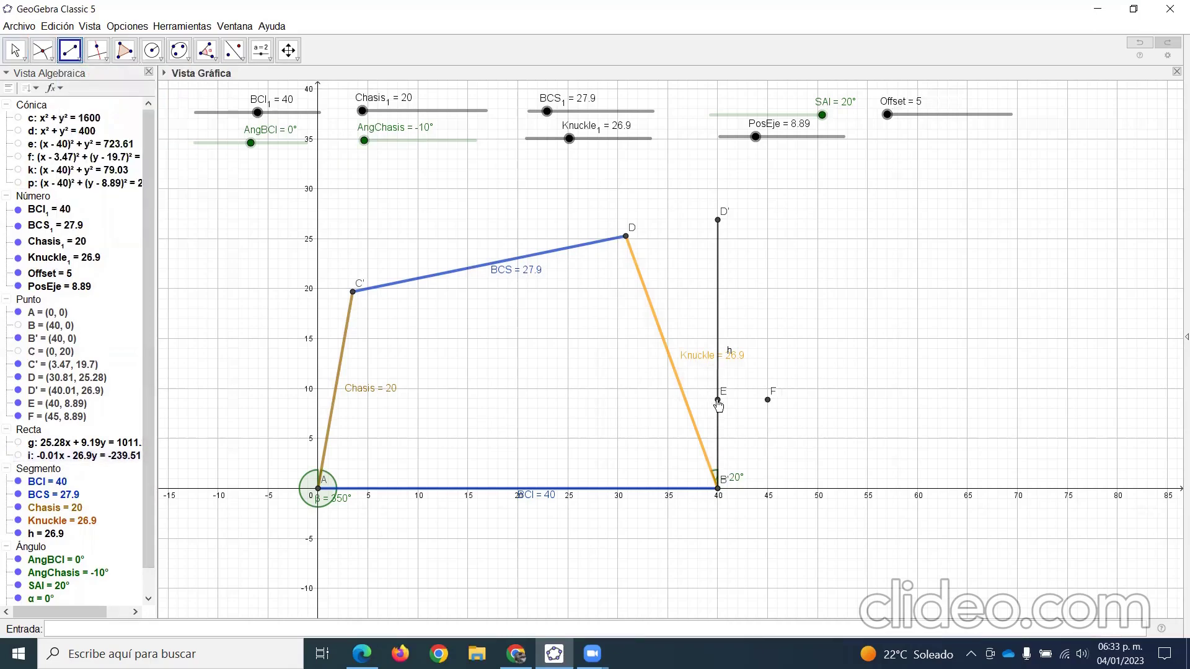
click(718, 399)
click(768, 401)
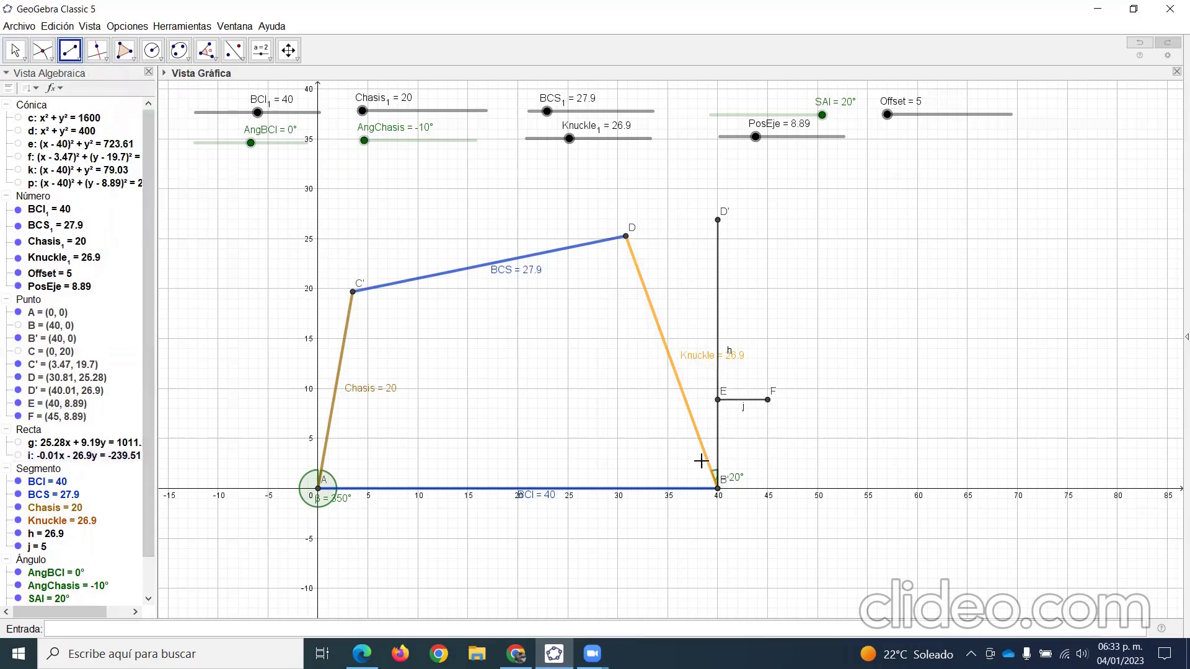
click(15, 52)
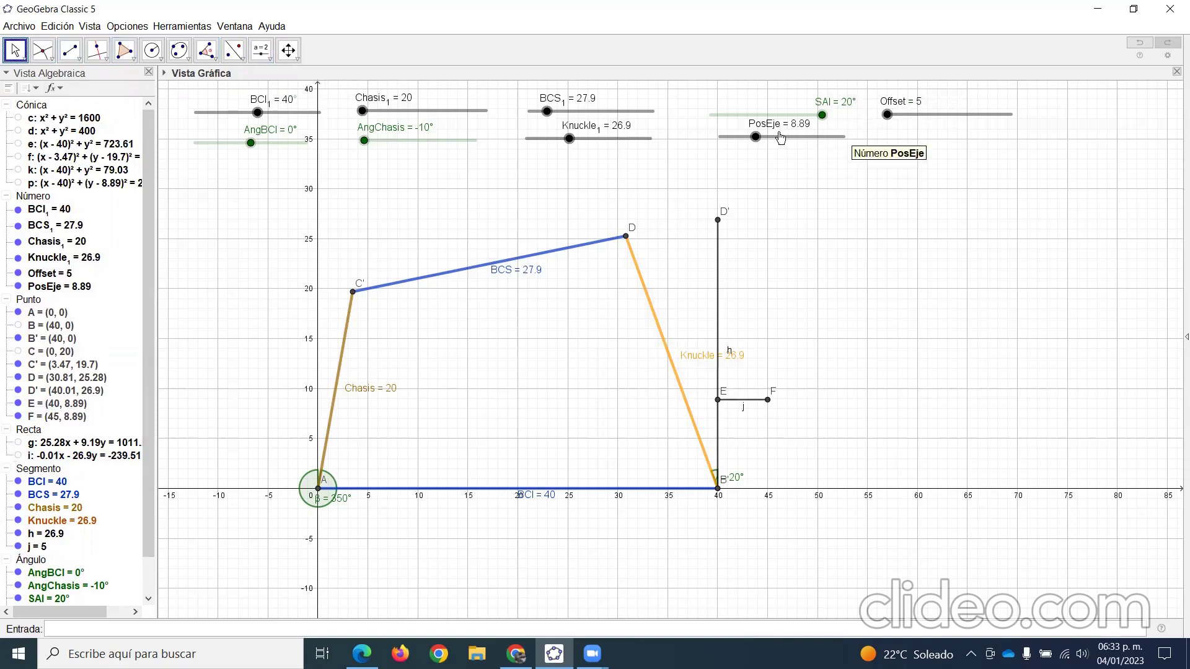
drag(888, 115, 914, 115)
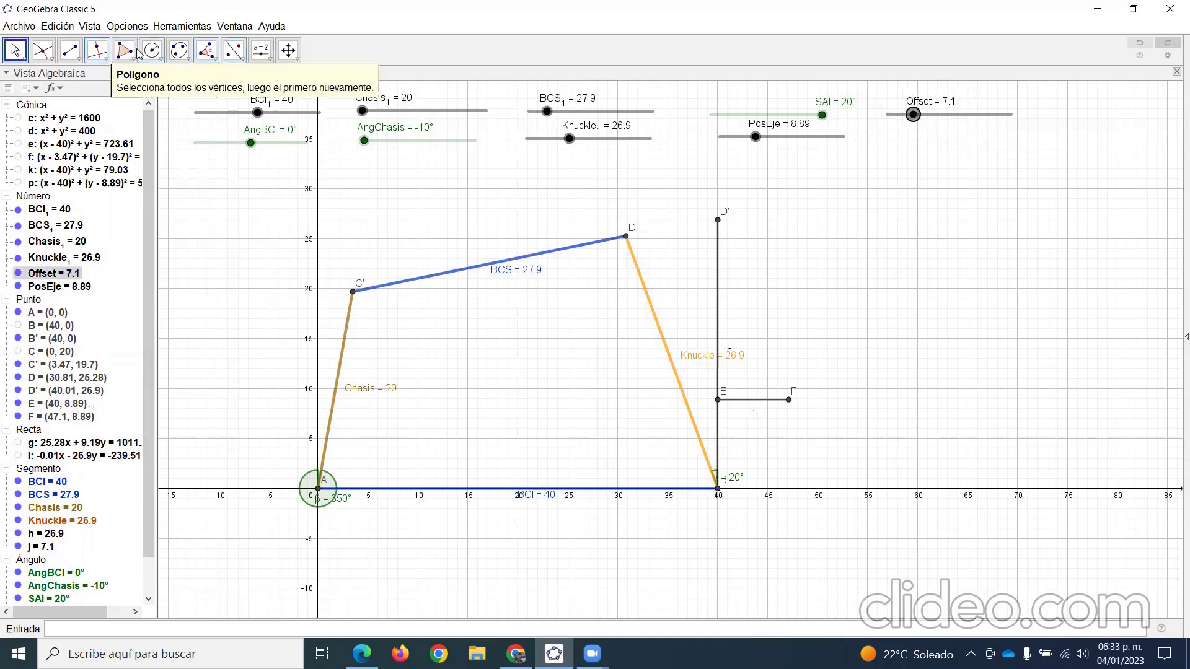
Step: Draw a line through F perpendicular to the segment from E to F
click(98, 49)
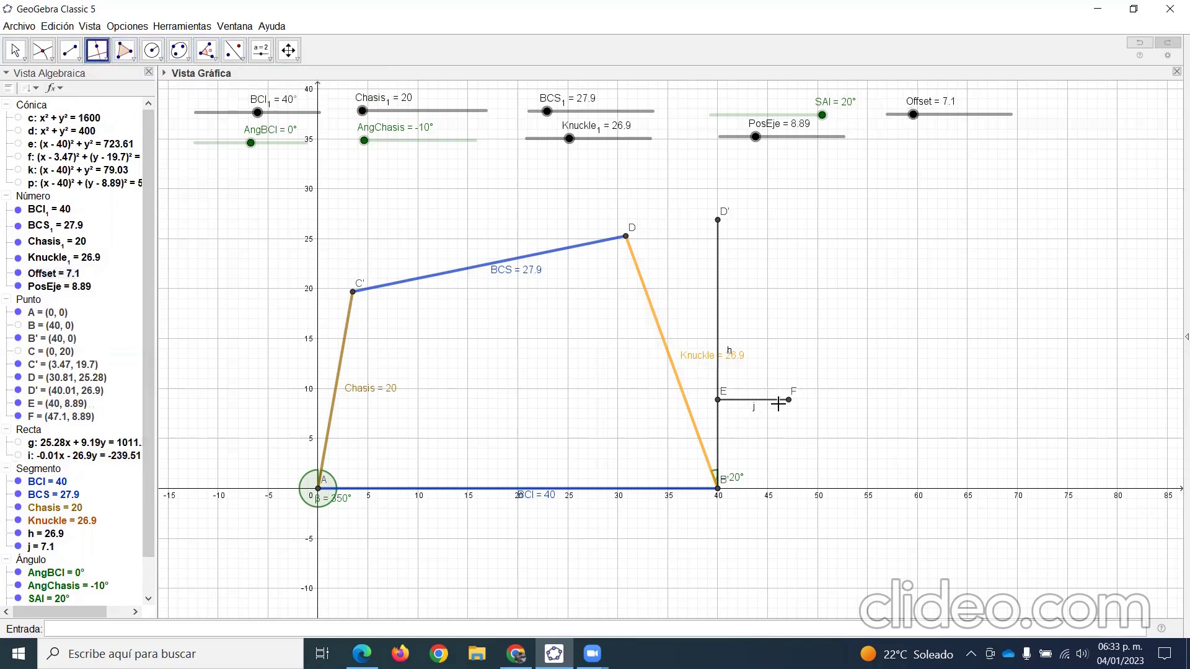
click(762, 400)
click(788, 400)
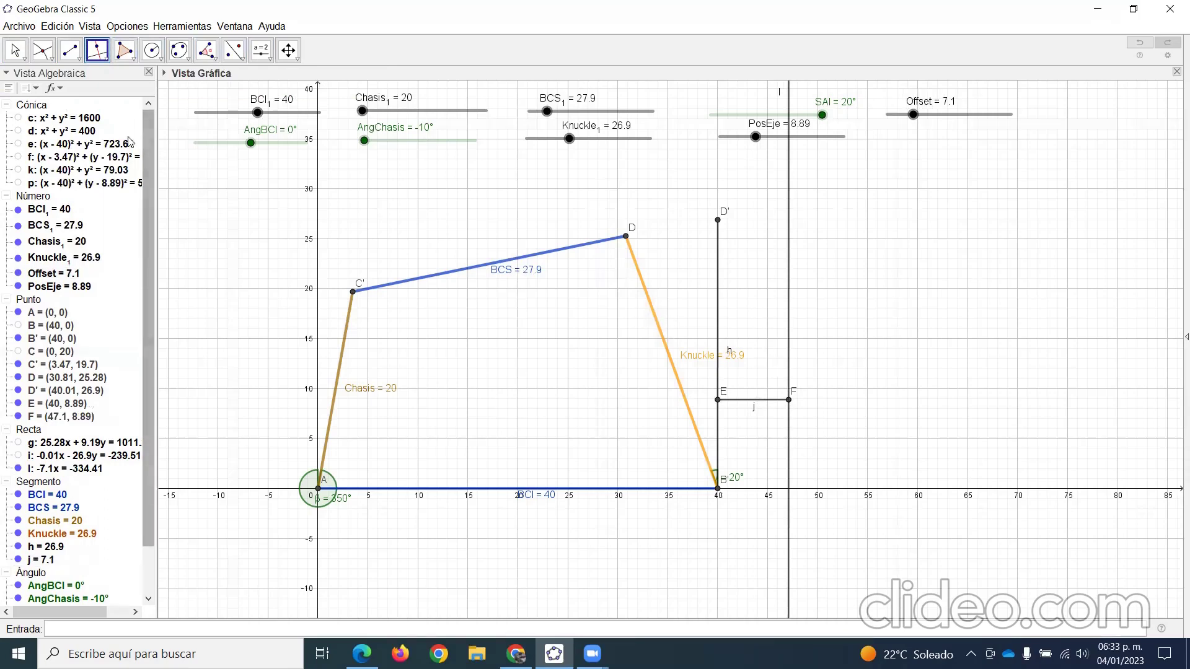
Step: Create an integer slider named Rueda with a minimum of 25 and a maximum of 35, below the Offset slider
click(261, 50)
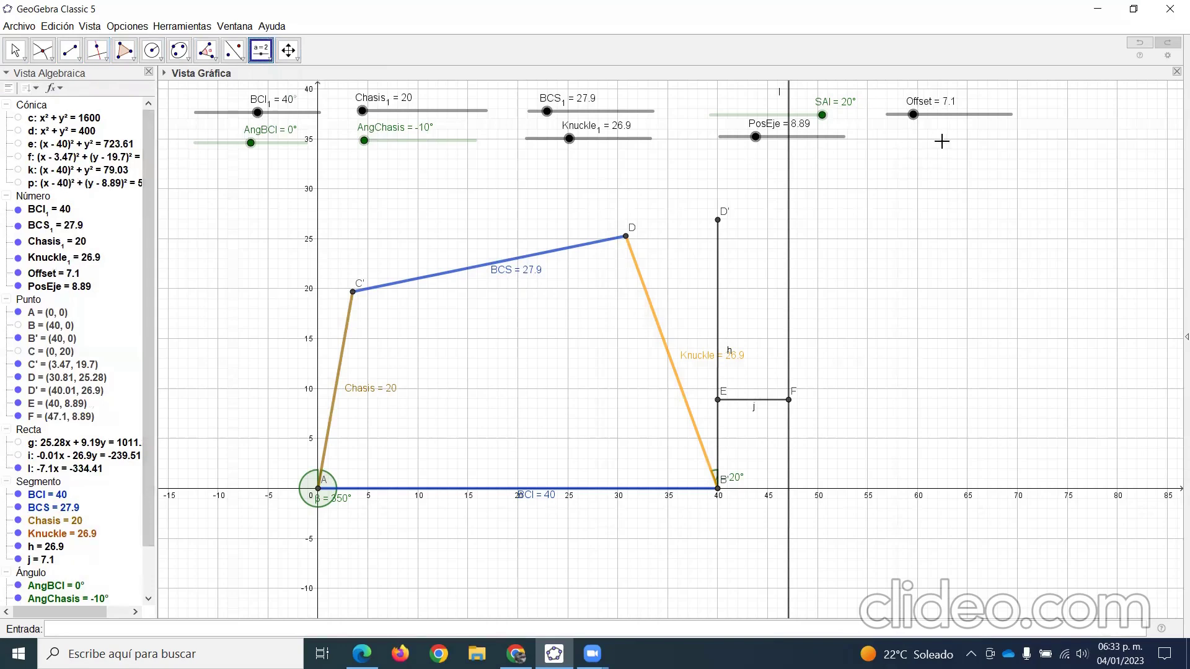
click(938, 171)
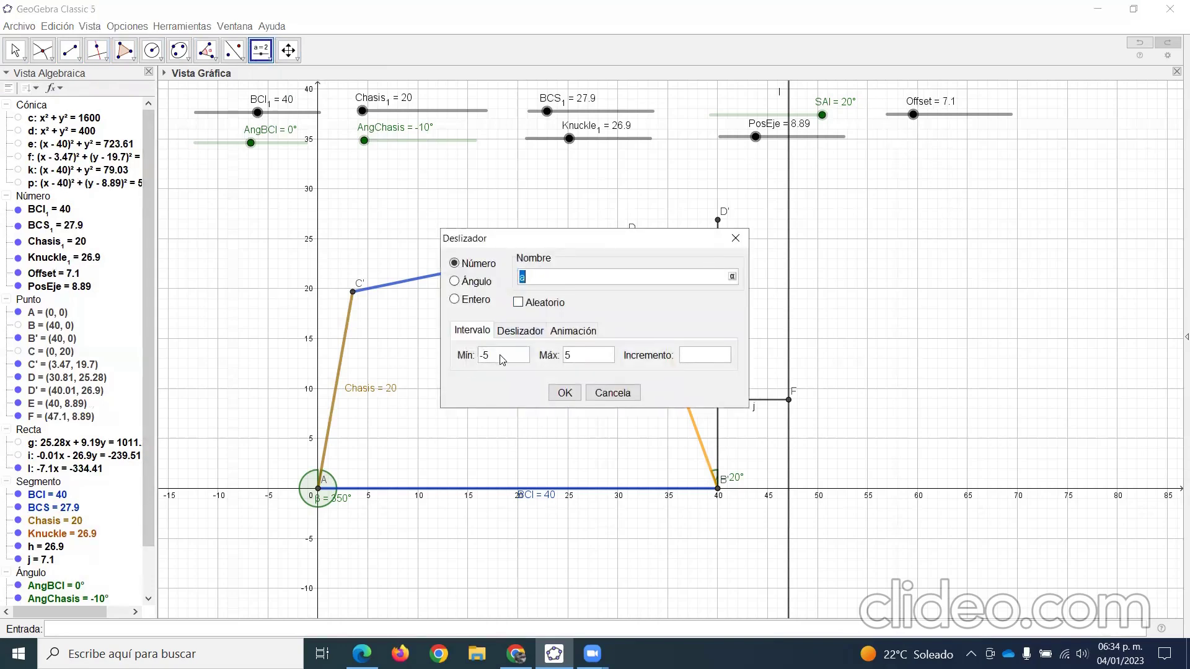
click(473, 300)
click(510, 358)
click(589, 357)
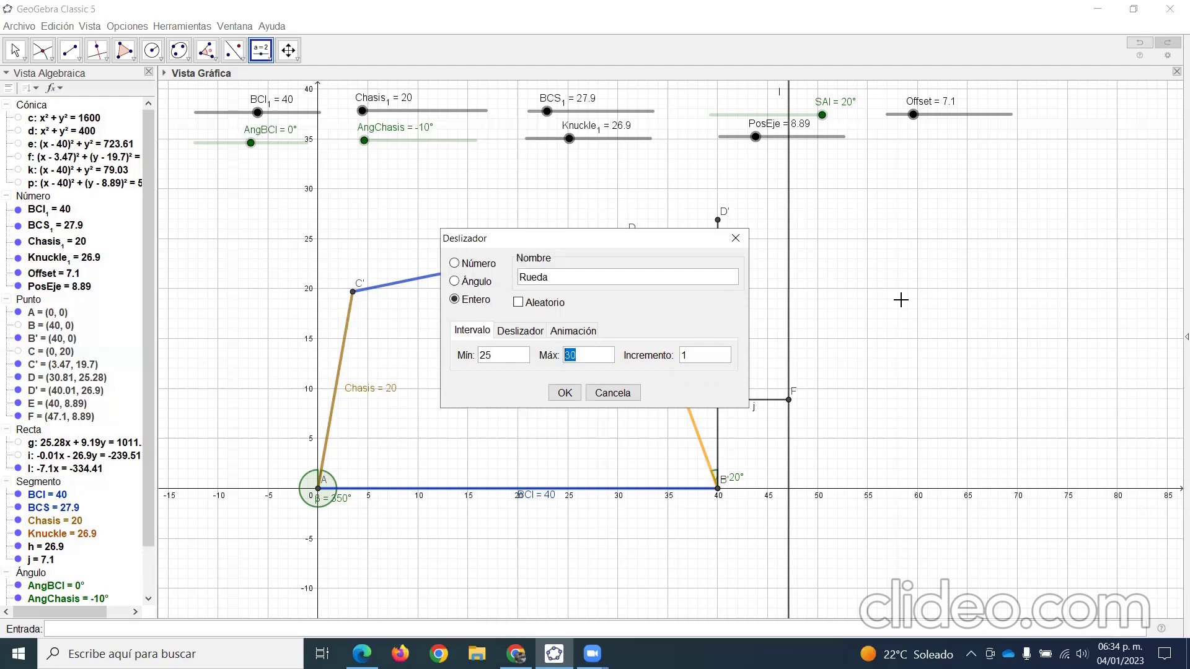
text(35)
click(564, 394)
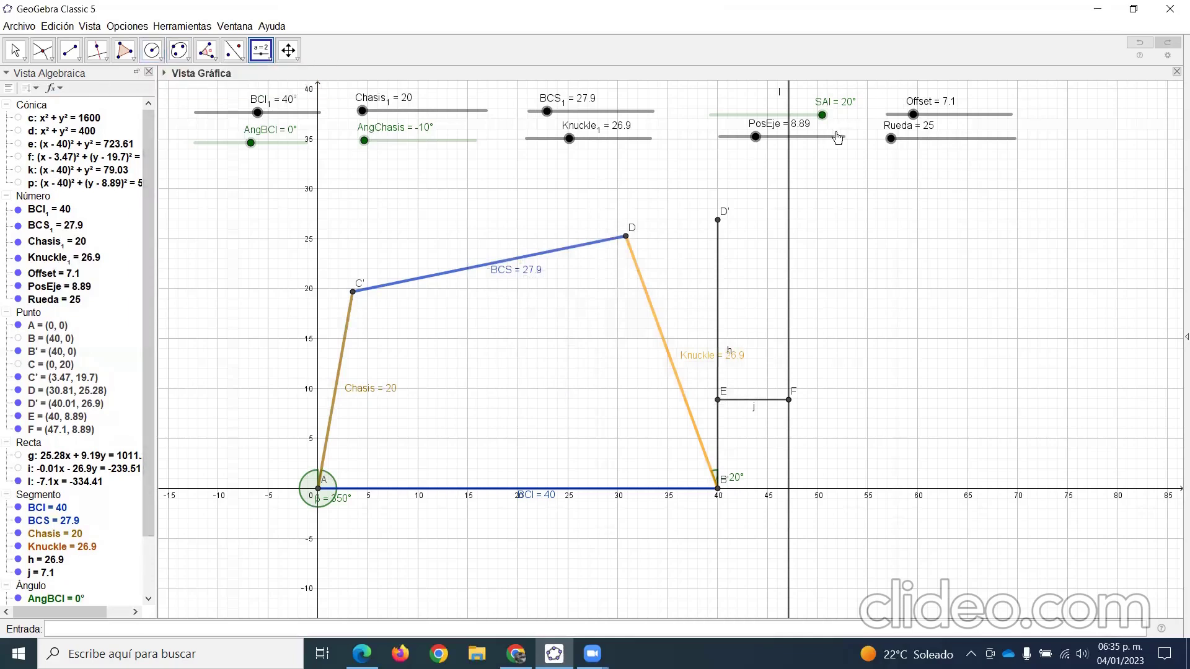
Step: Draw a circle centred at F with radius Rueda
click(158, 60)
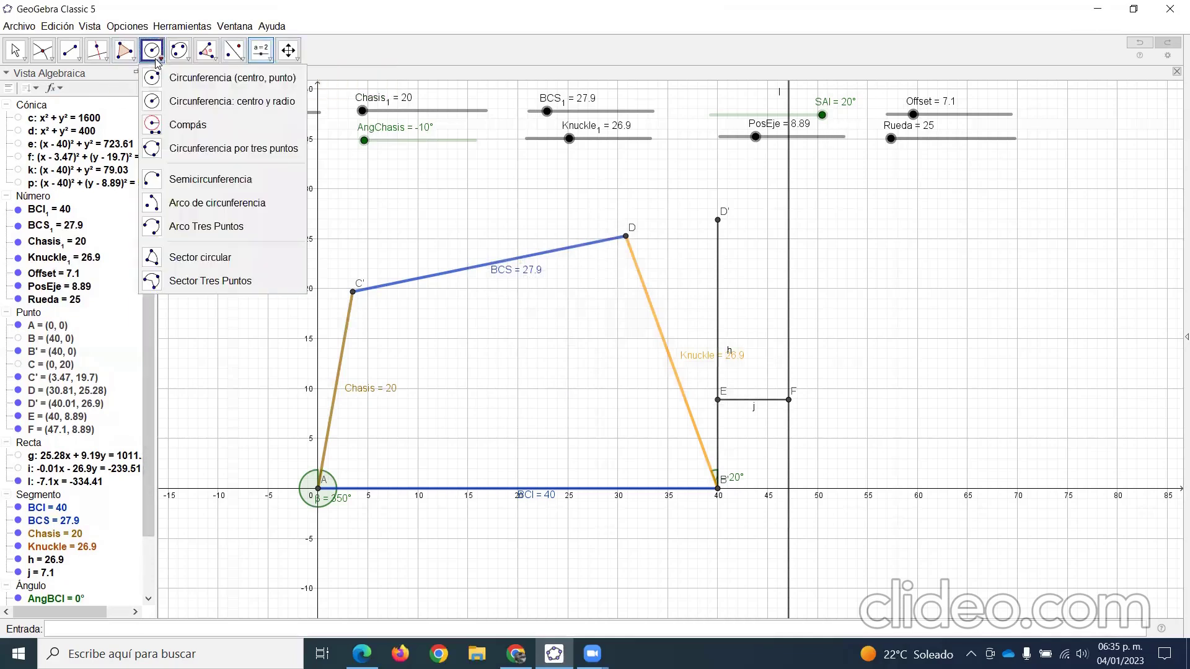
click(166, 107)
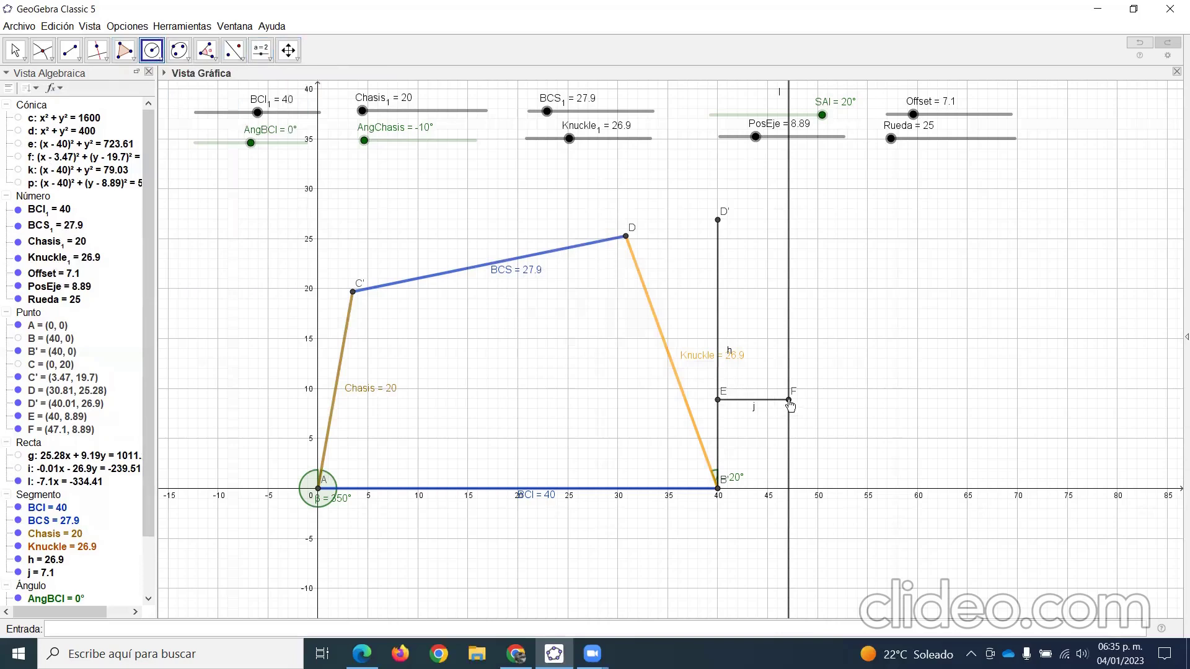
click(788, 403)
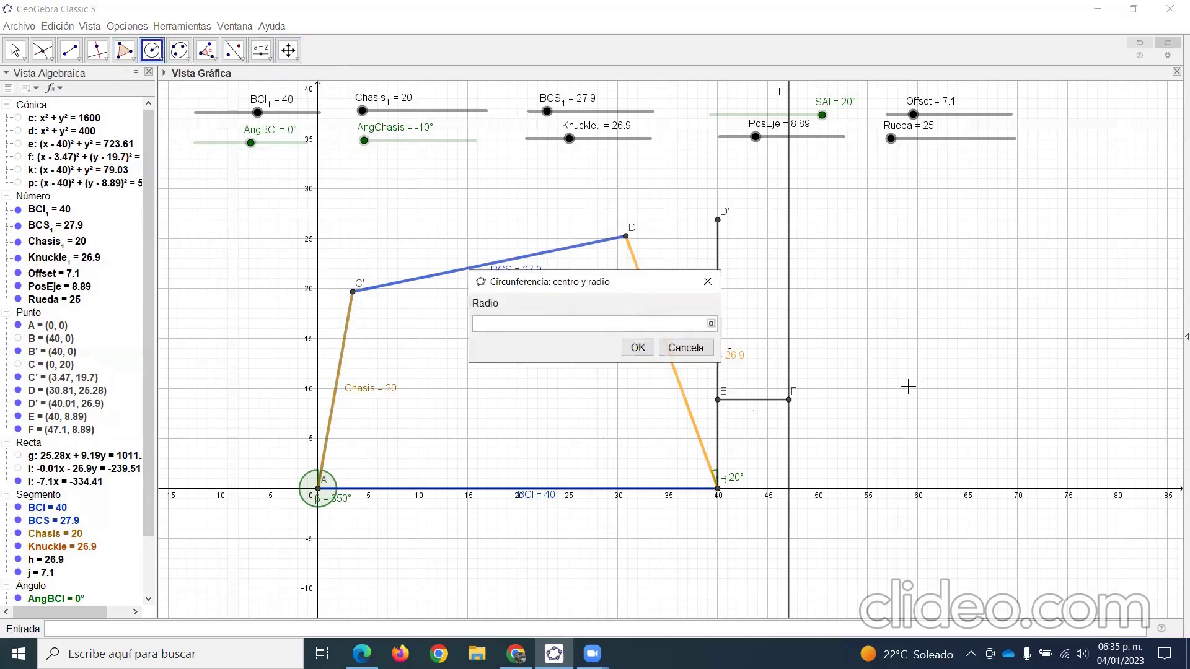
key(Return)
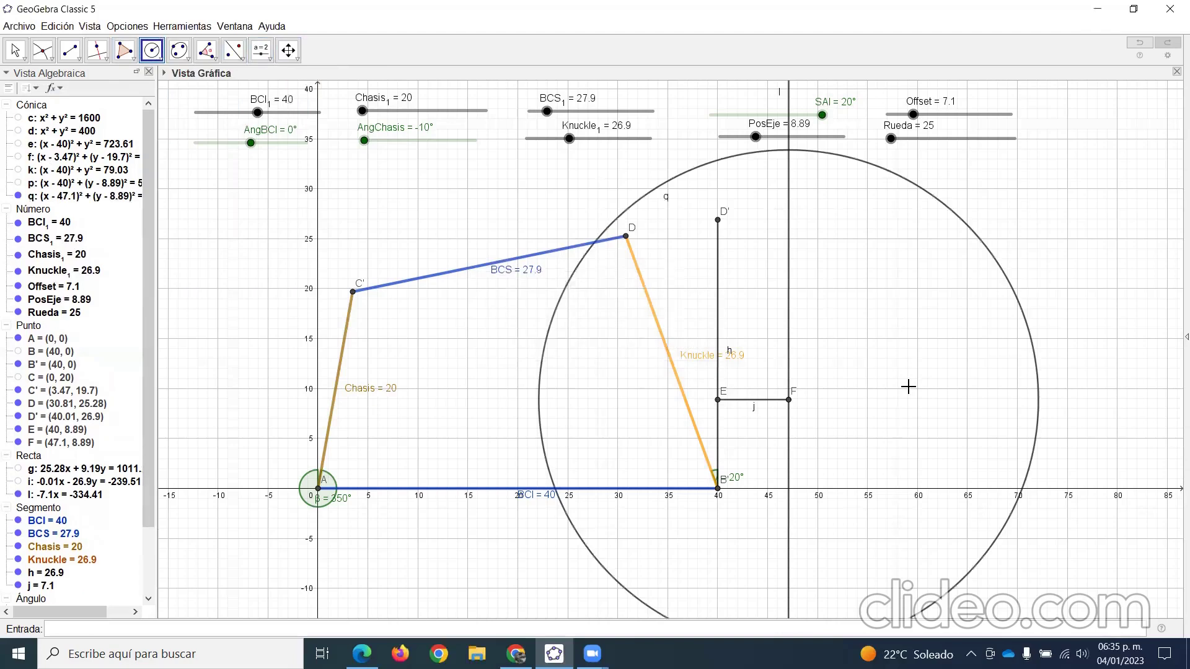
Step: Create both intersection points of the Rueda circle and the vertical line through F
scroll(821, 430, down, 1)
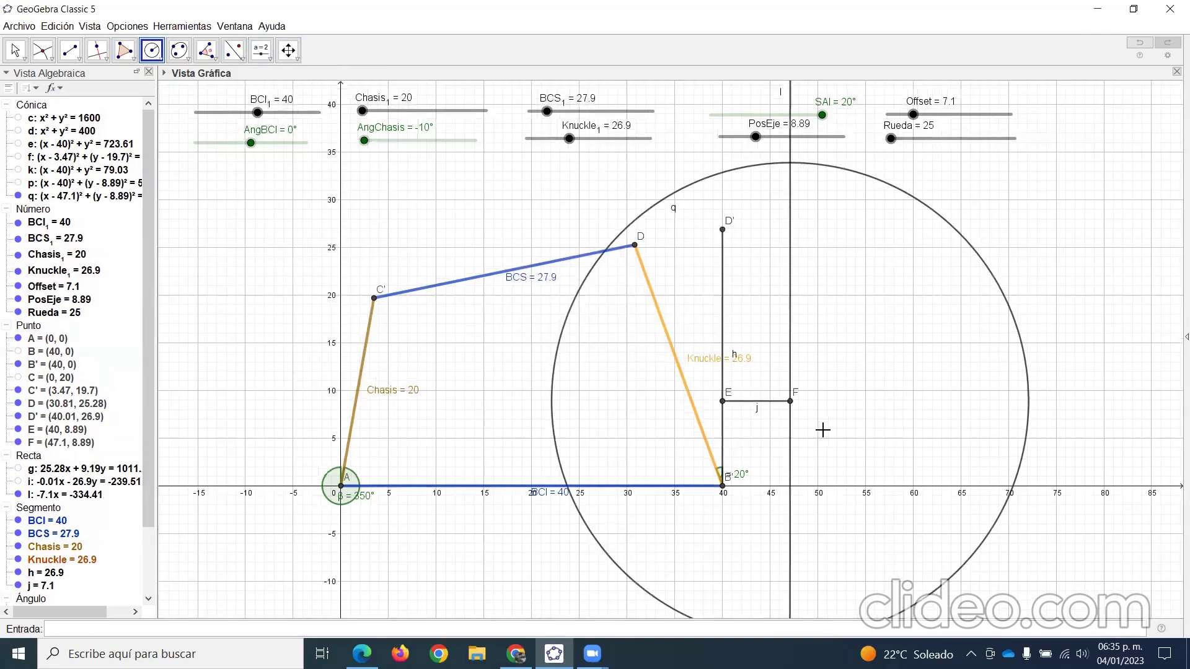
scroll(823, 431, down, 2)
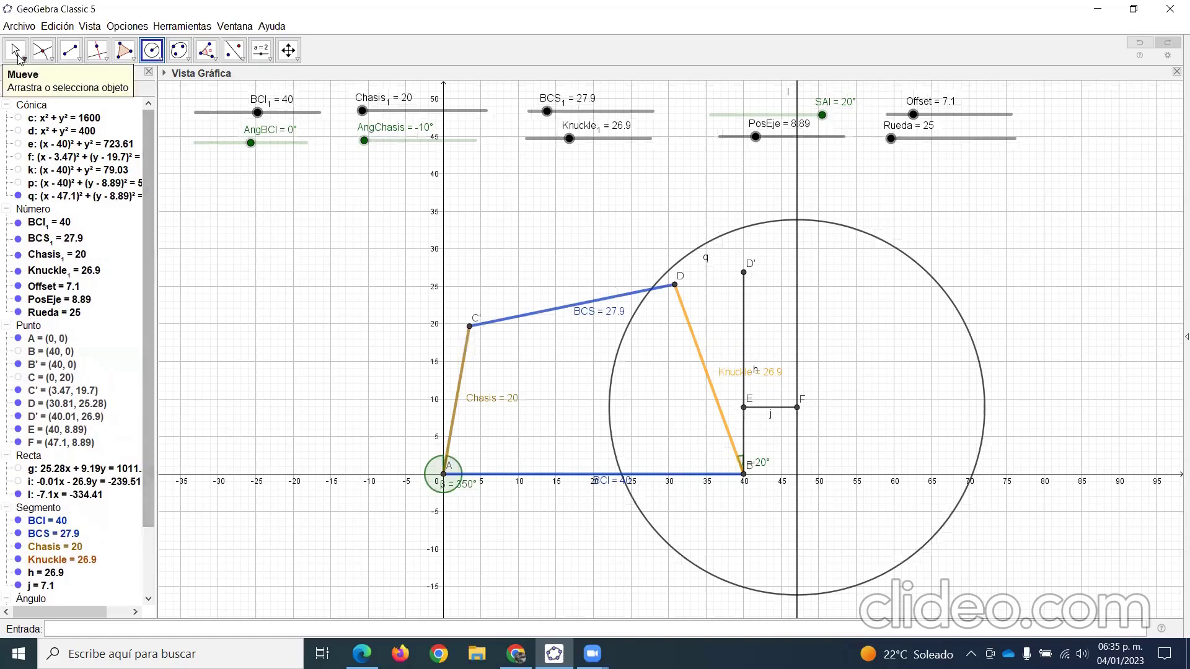
click(43, 50)
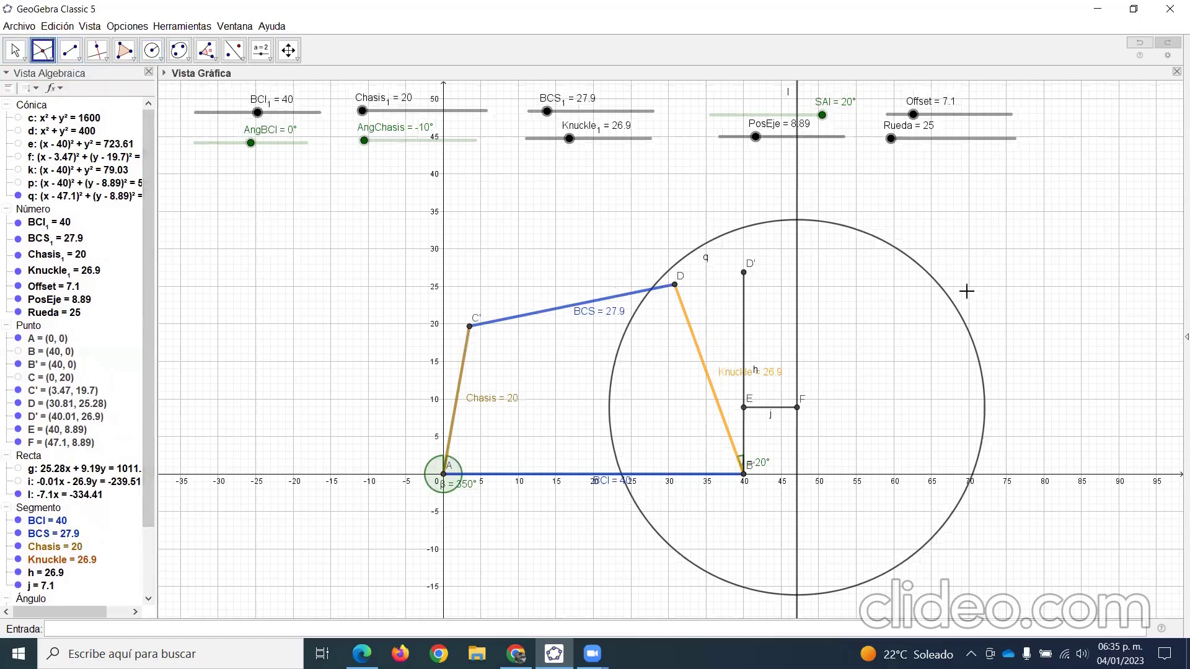
click(945, 291)
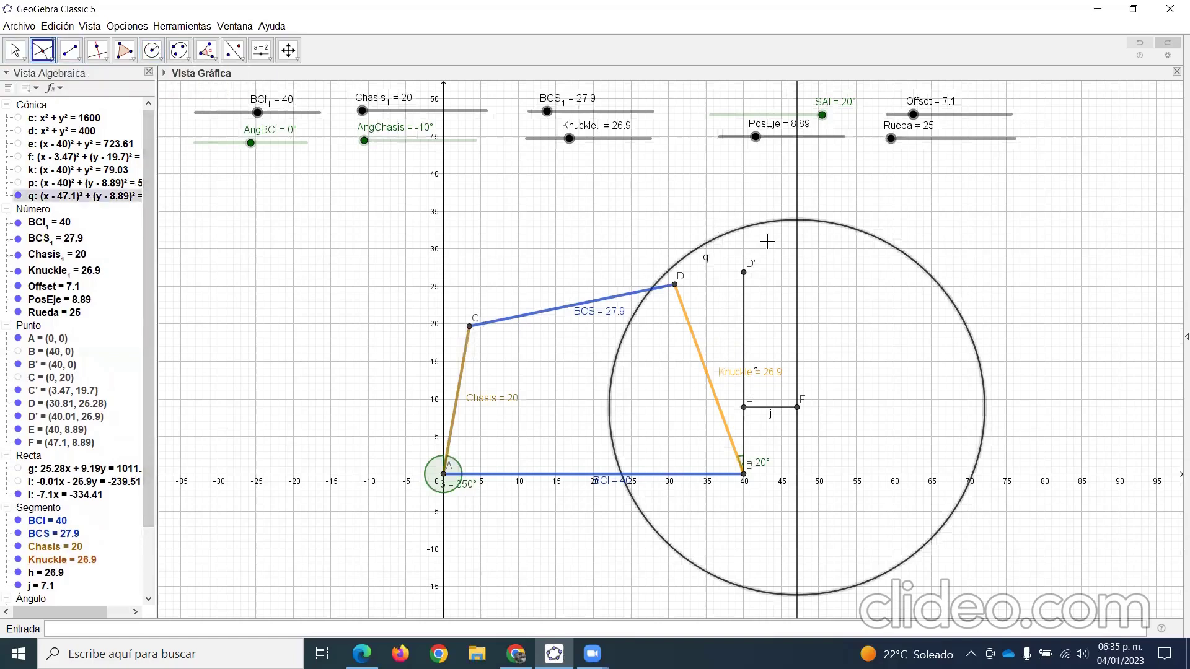
click(797, 265)
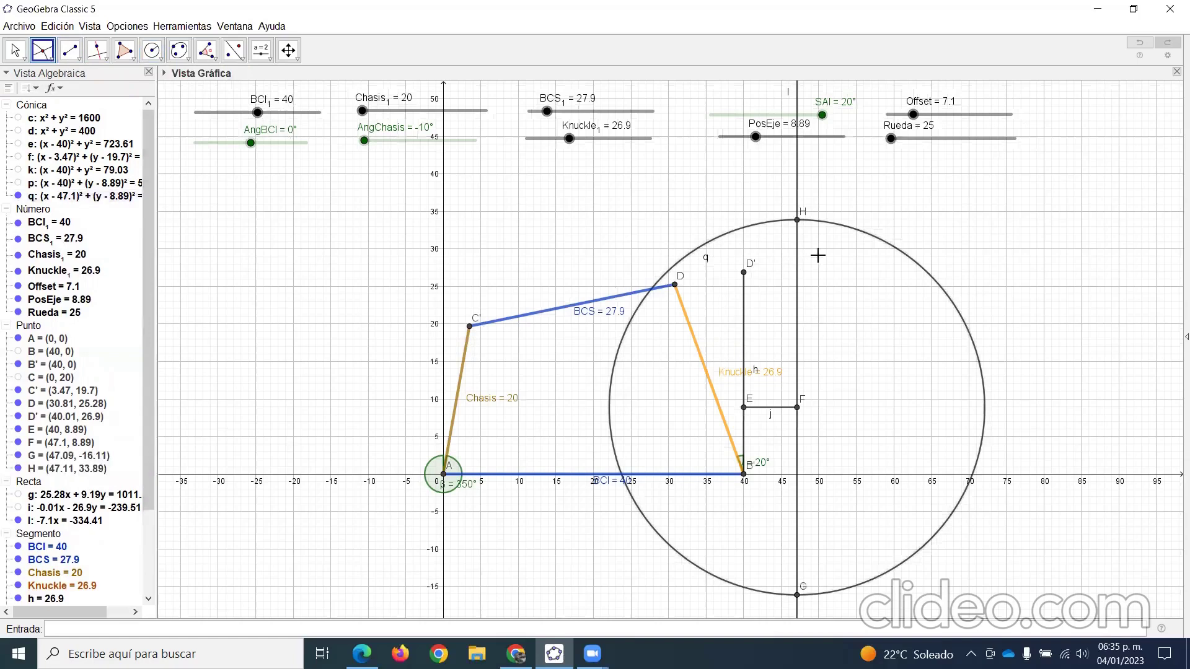
Step: Hide the Rueda circle and the vertical line through F
click(18, 197)
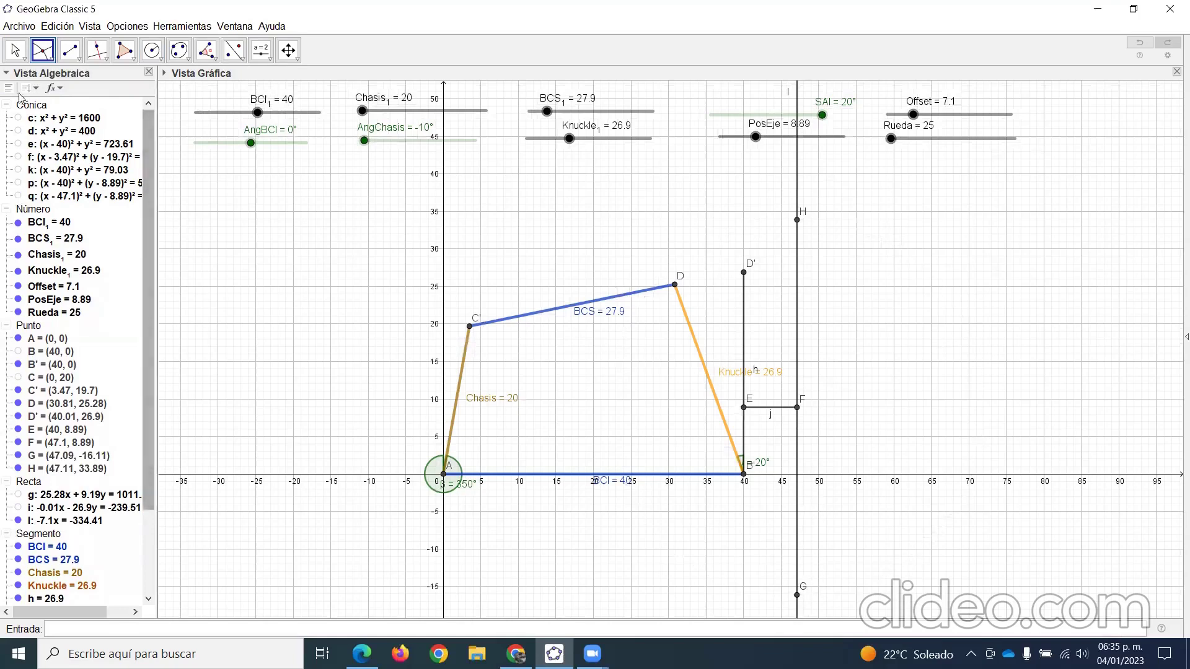
click(16, 50)
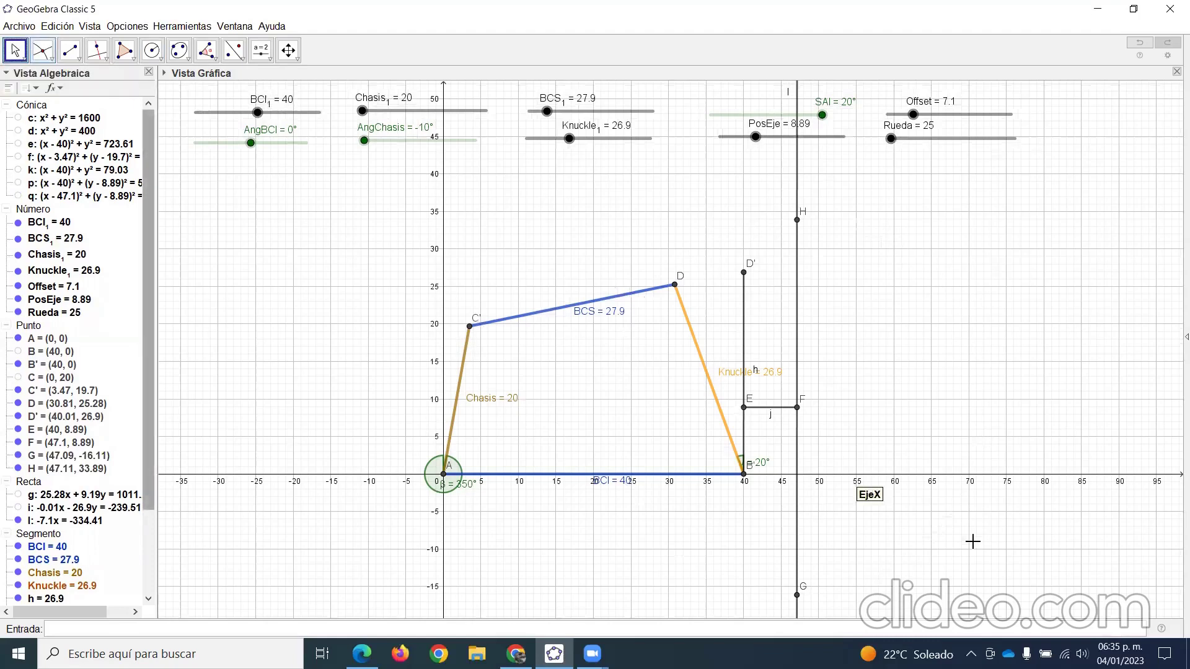
click(797, 547)
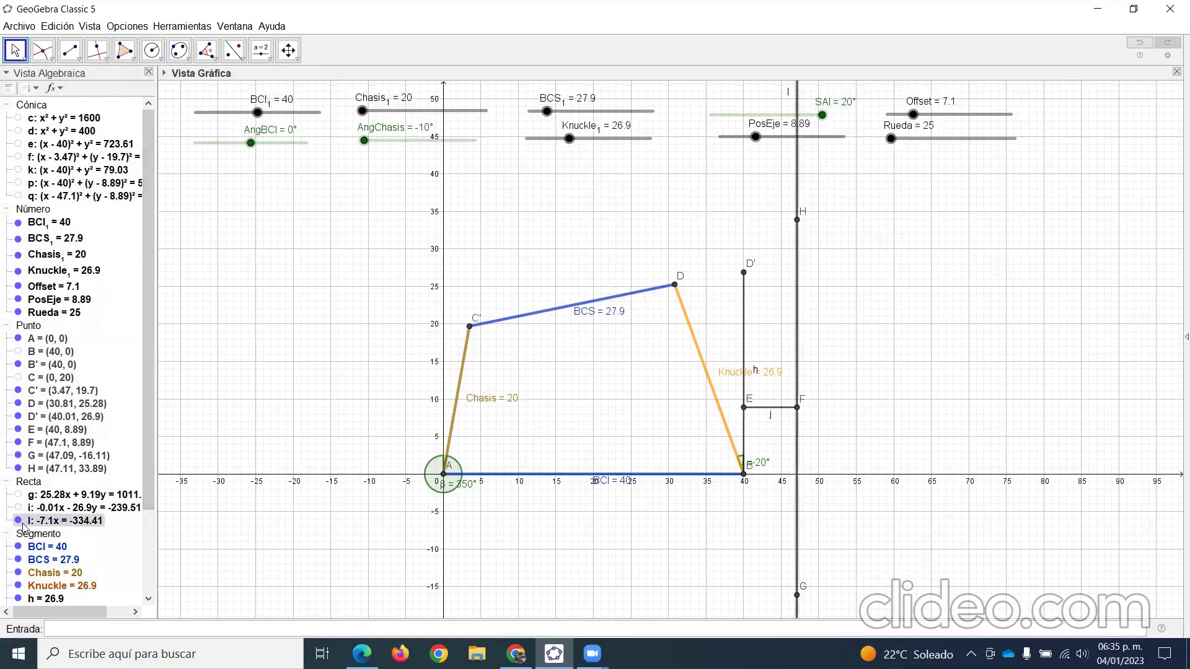
click(18, 521)
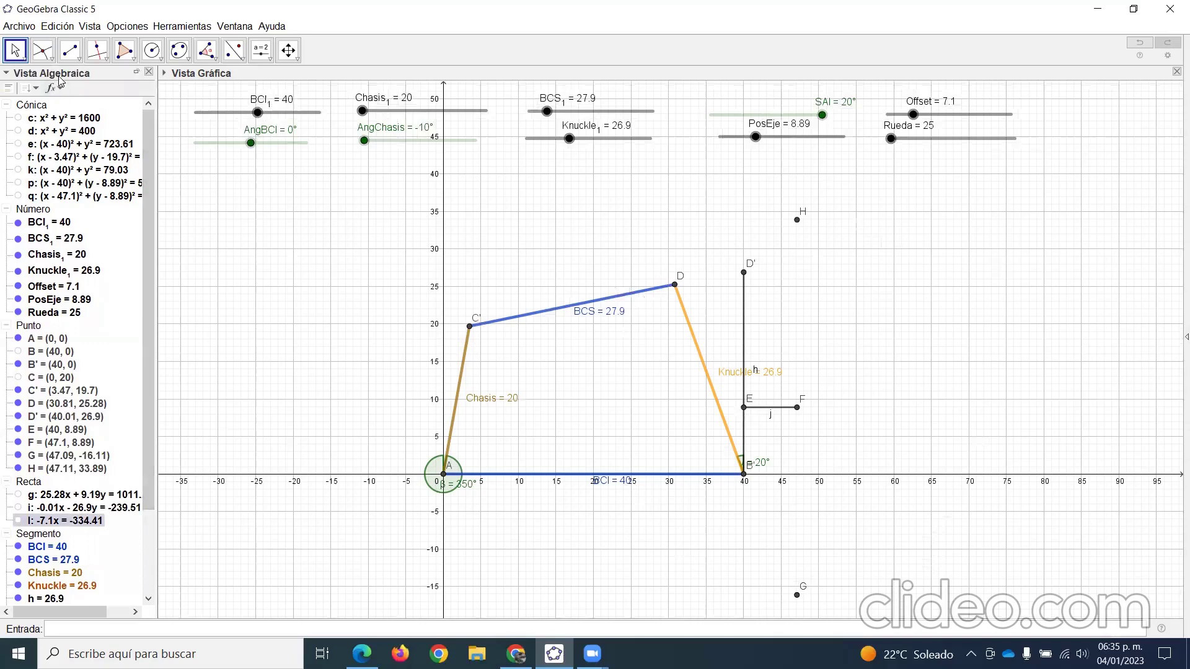
Step: Draw a segment joining points G and H
click(79, 57)
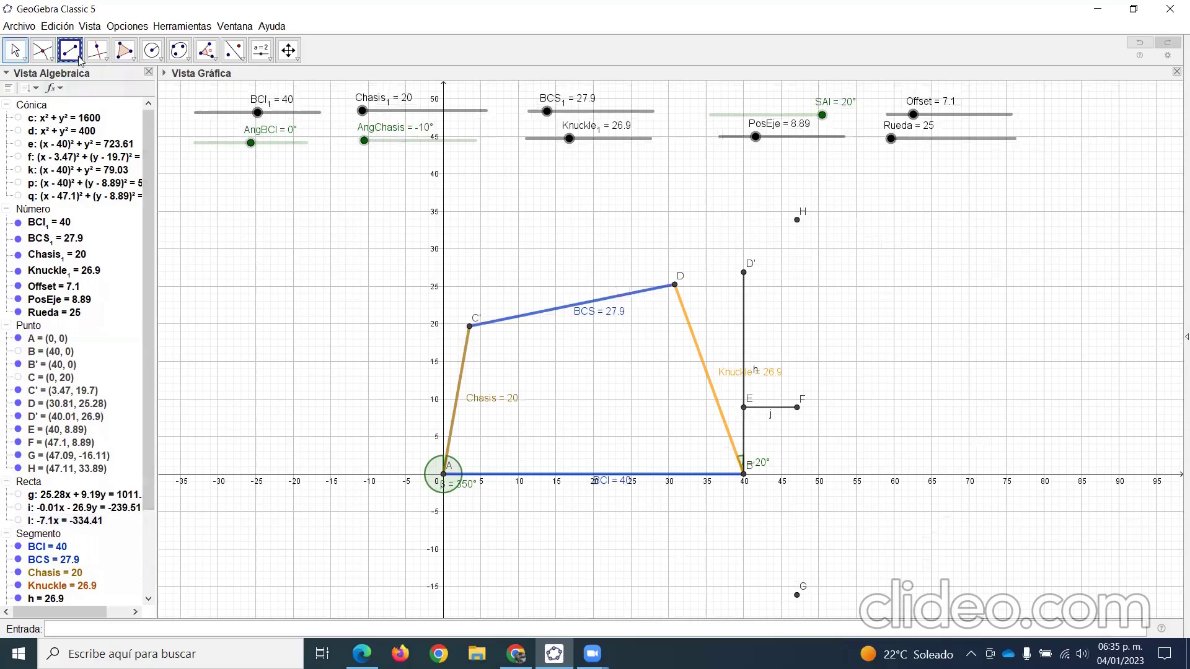
click(798, 596)
click(797, 220)
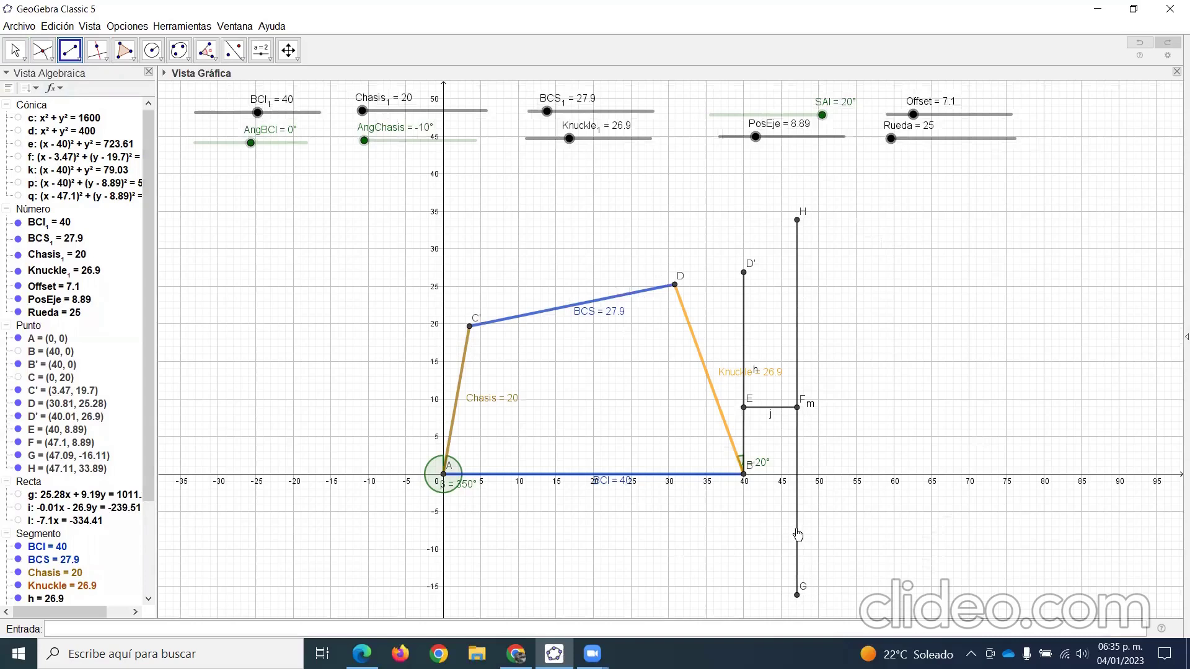
click(15, 50)
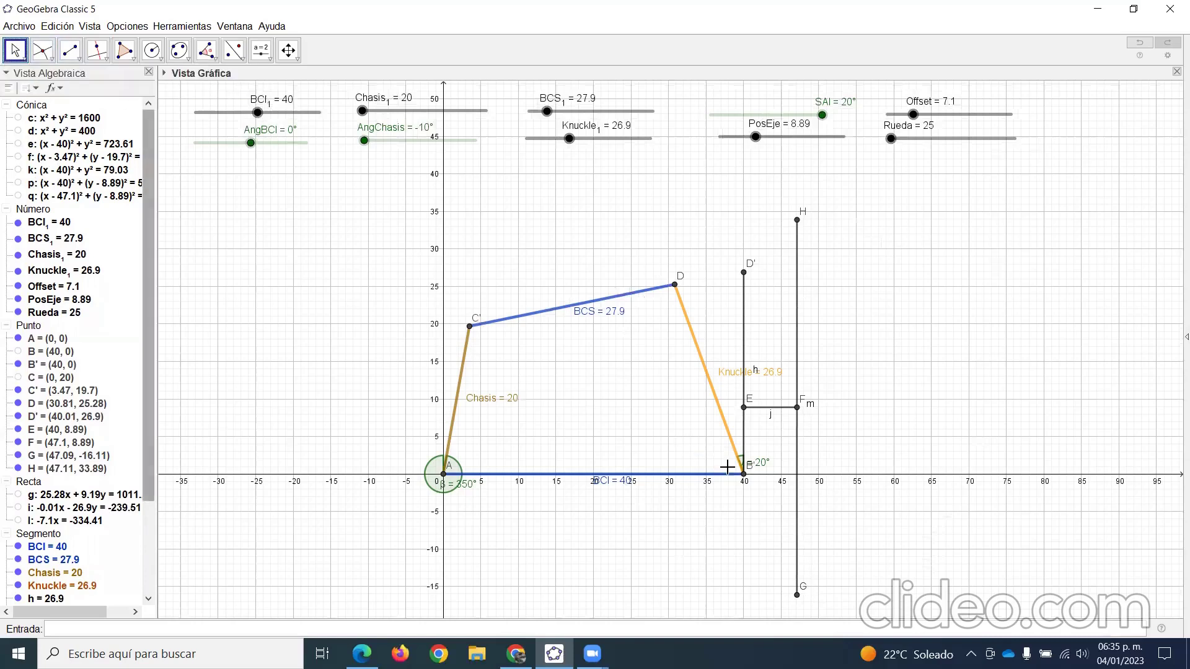
Step: Rename segment GH as Rueda and set its label to show the name and value
right_click(796, 512)
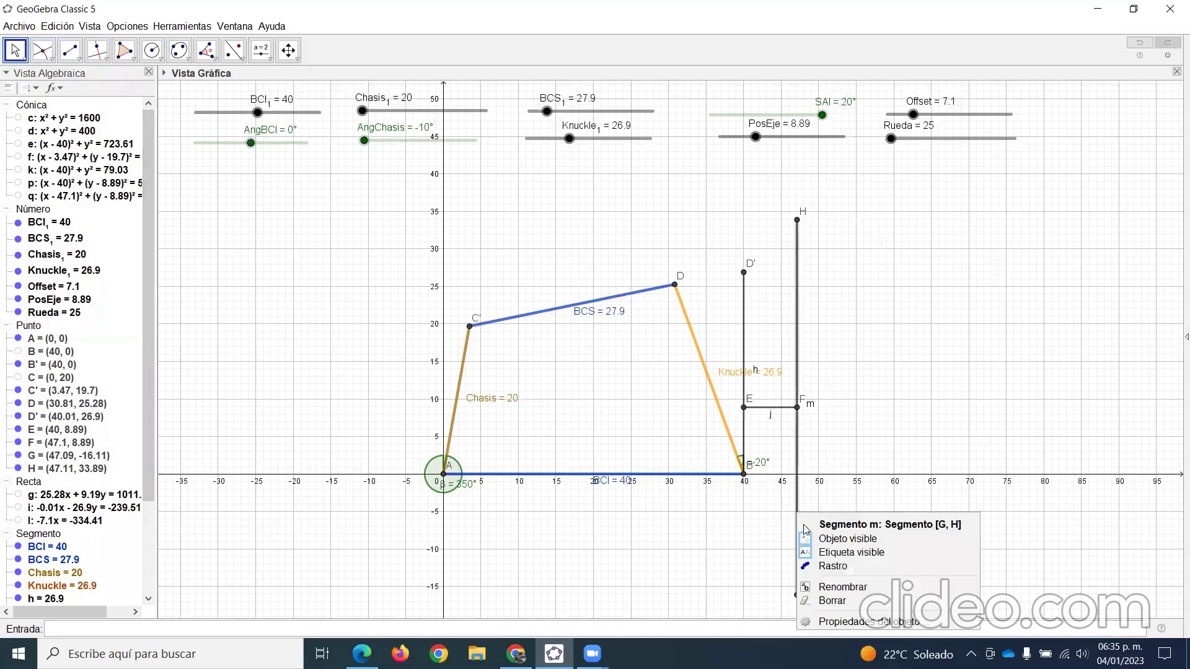
click(889, 623)
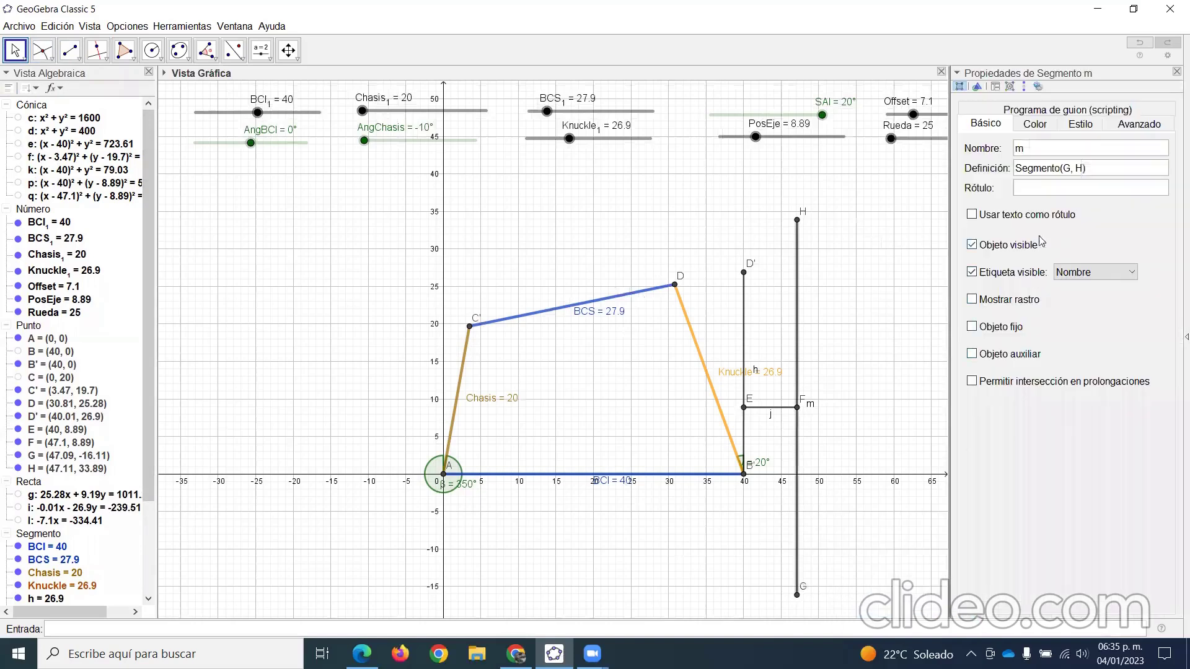
click(1021, 149)
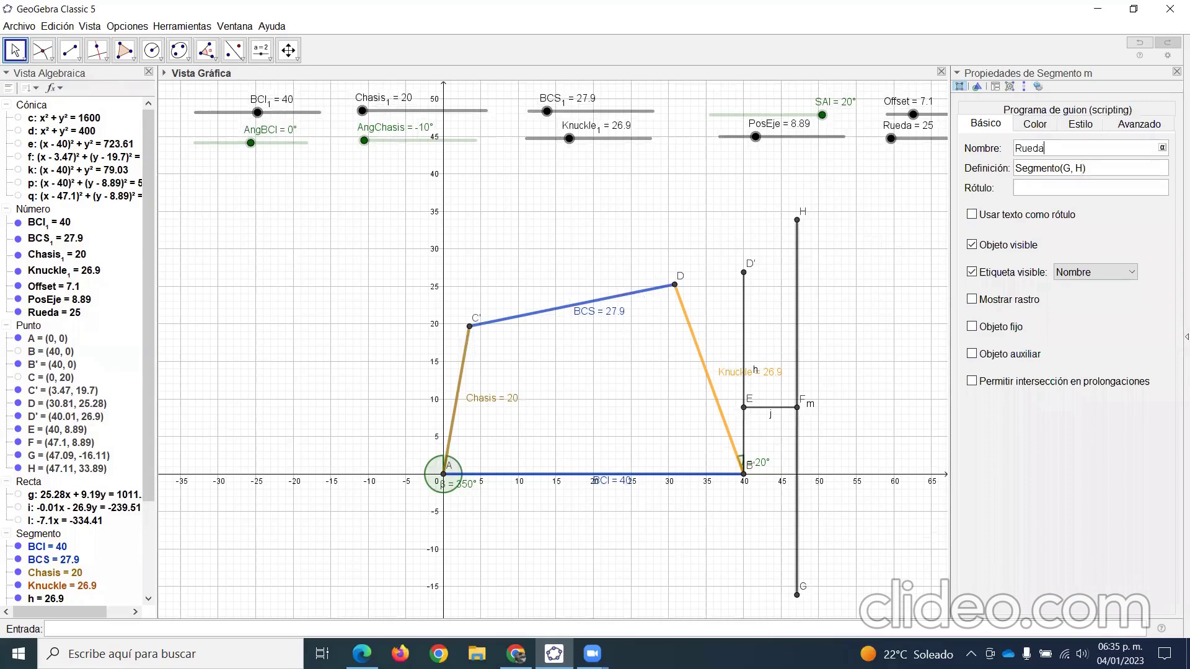
click(1126, 284)
click(1092, 298)
Step: Set the line thickness of the Rueda segment to 13
click(1039, 127)
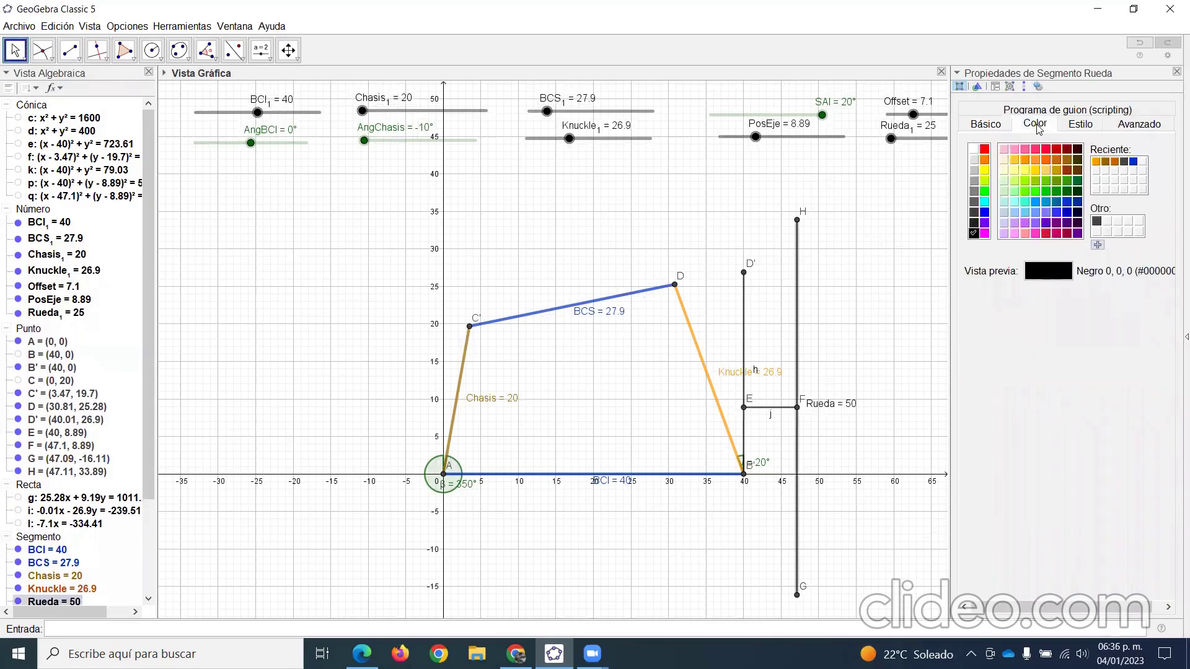
click(1081, 125)
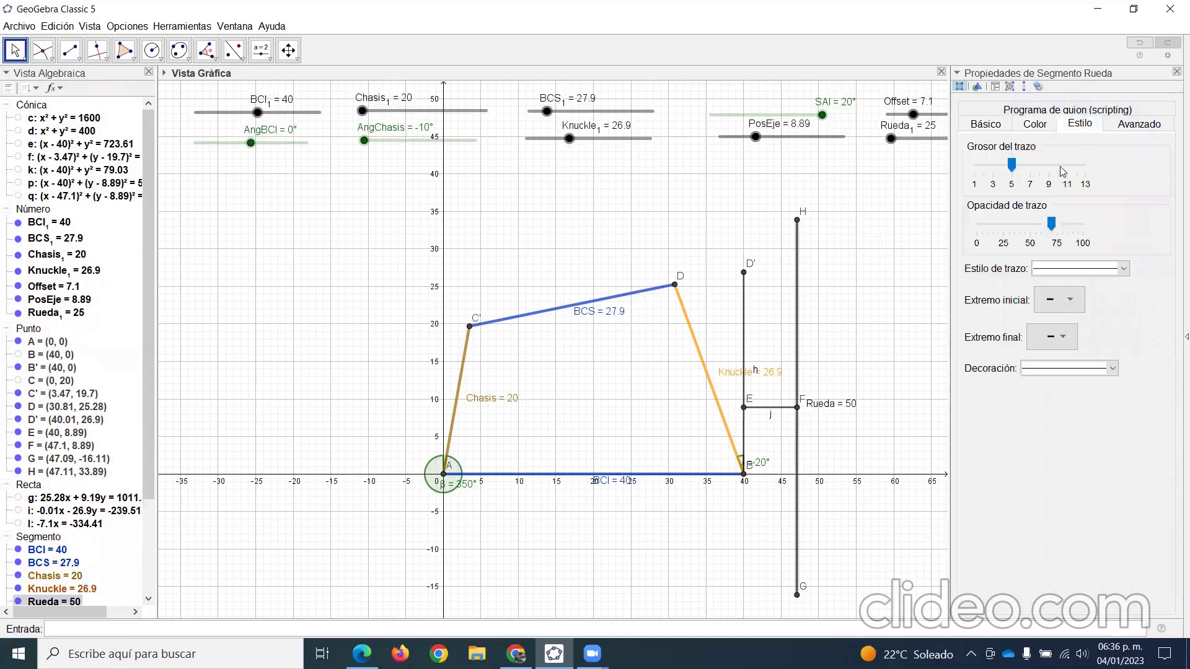
drag(1011, 165, 1116, 168)
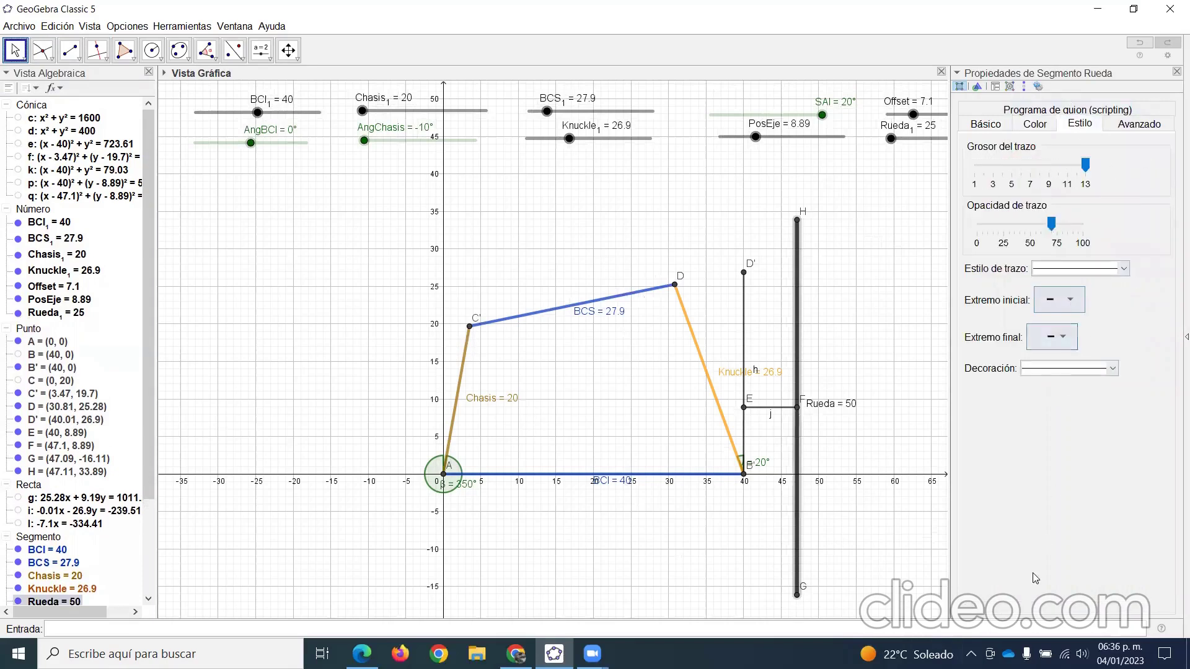
click(1176, 72)
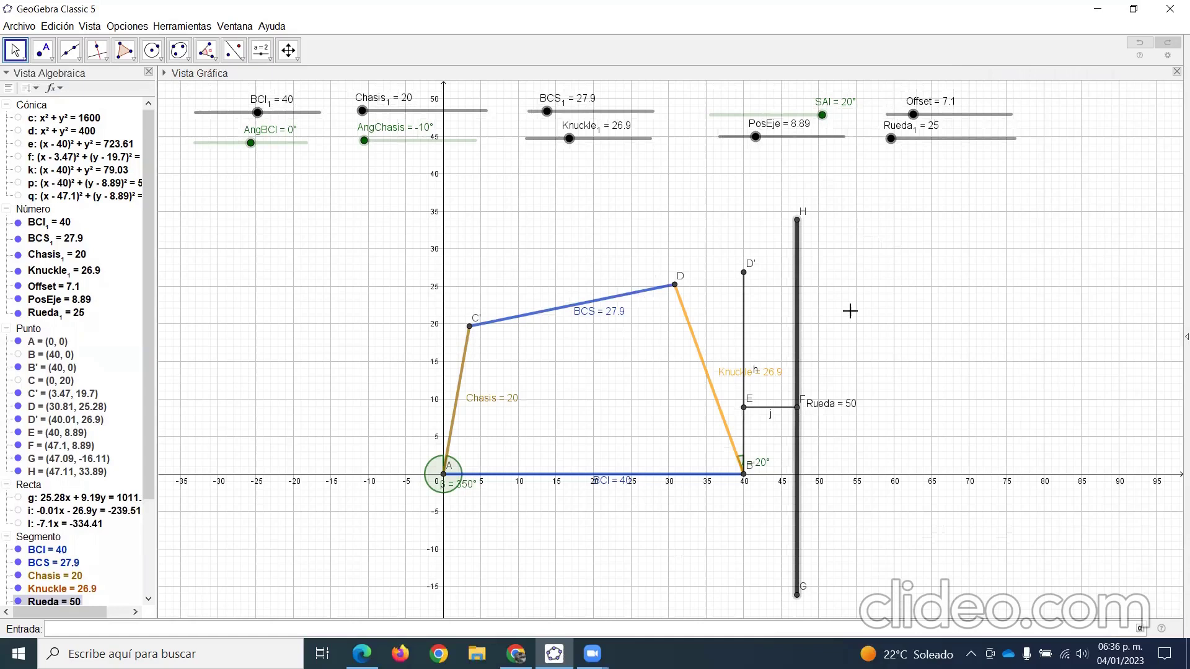
click(1048, 380)
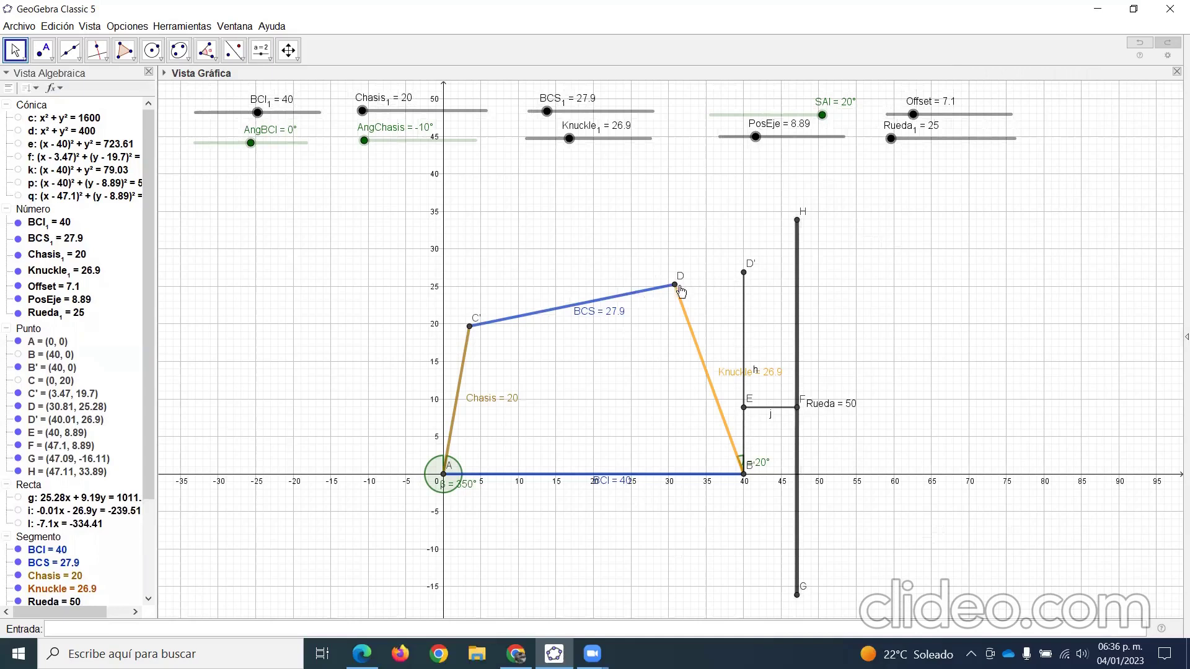
Step: Create a triangular polygon through points D, D' and B'
click(125, 51)
click(125, 52)
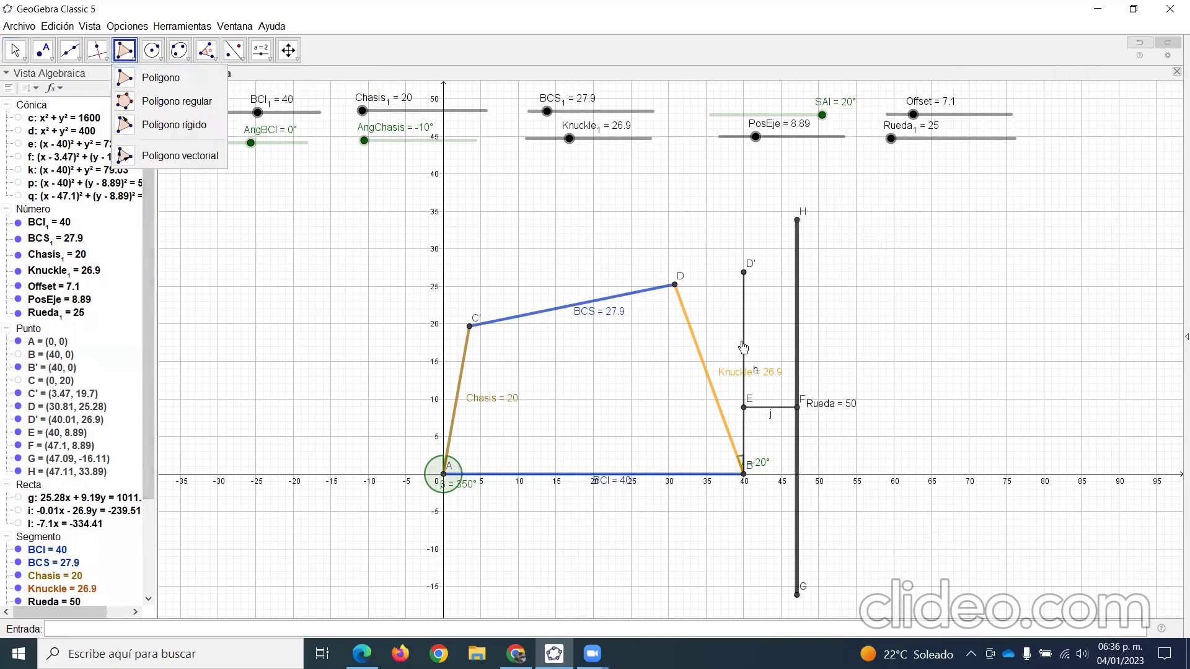
click(676, 285)
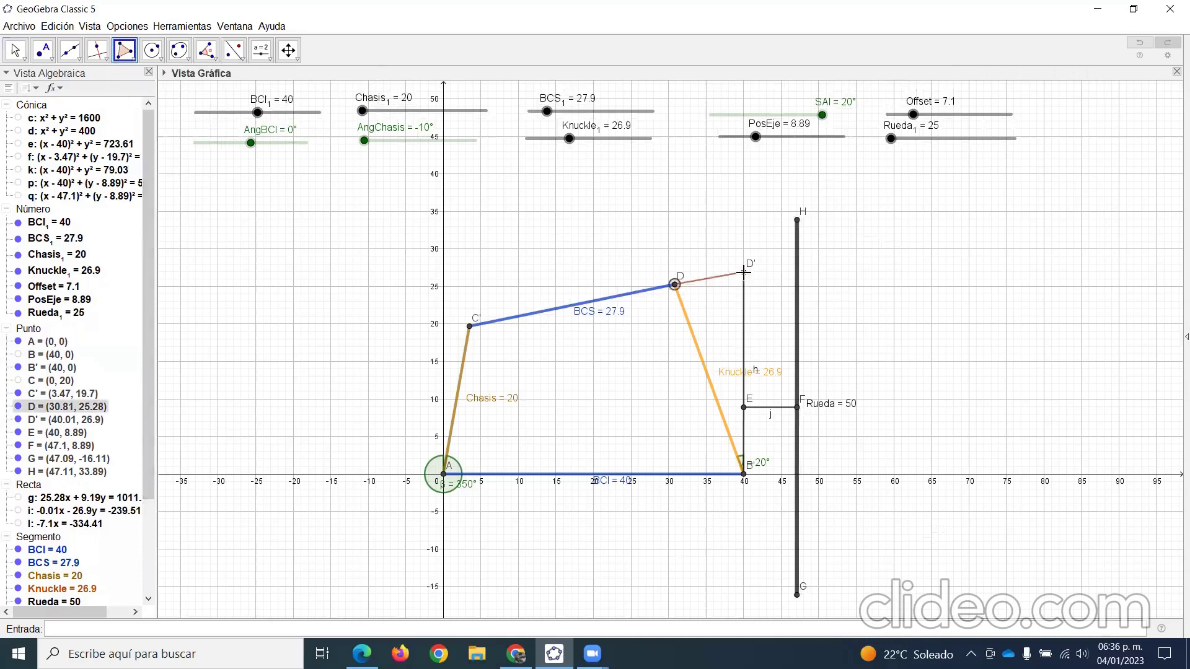
click(744, 273)
click(744, 475)
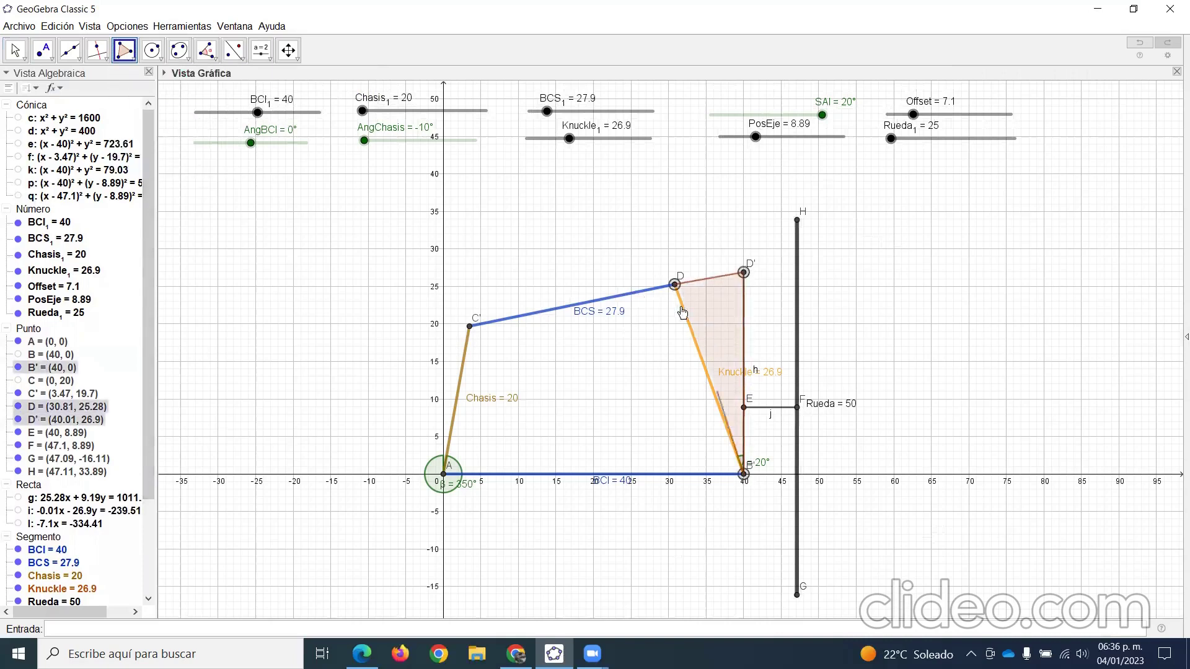
click(675, 285)
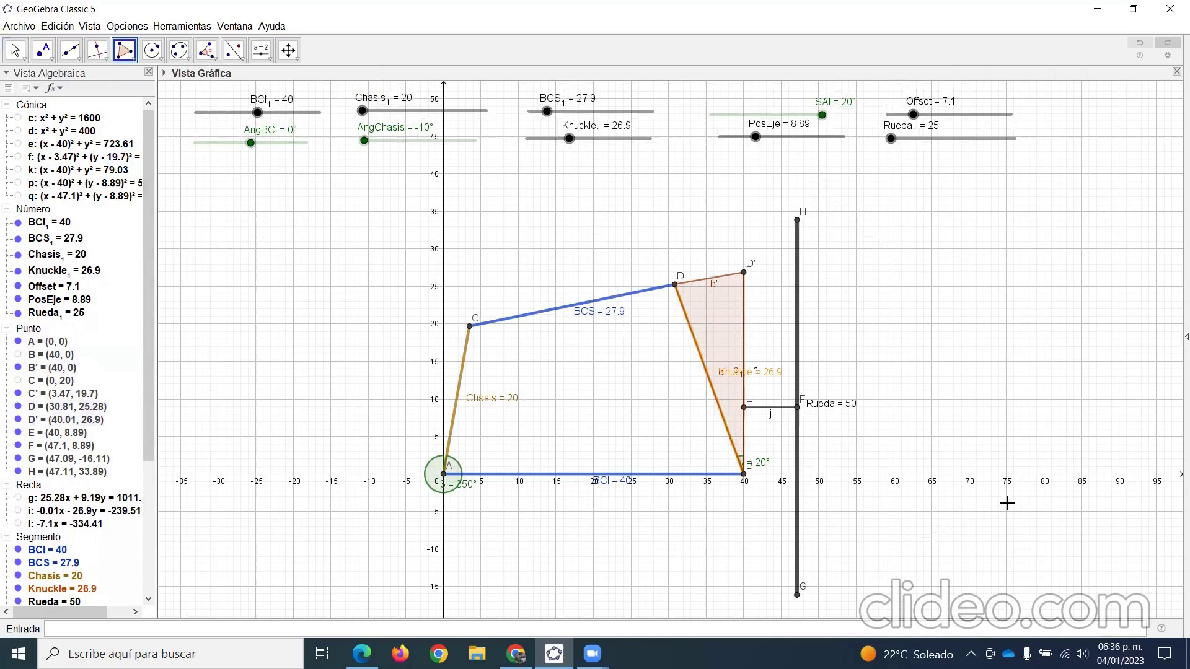
Step: Set the AngBCI slider to 0.7° and the Offset slider to 8.5
click(16, 50)
mouse_move(252, 149)
mouse_down()
mouse_move(208, 146)
mouse_move(296, 151)
mouse_move(192, 167)
mouse_move(256, 163)
mouse_up()
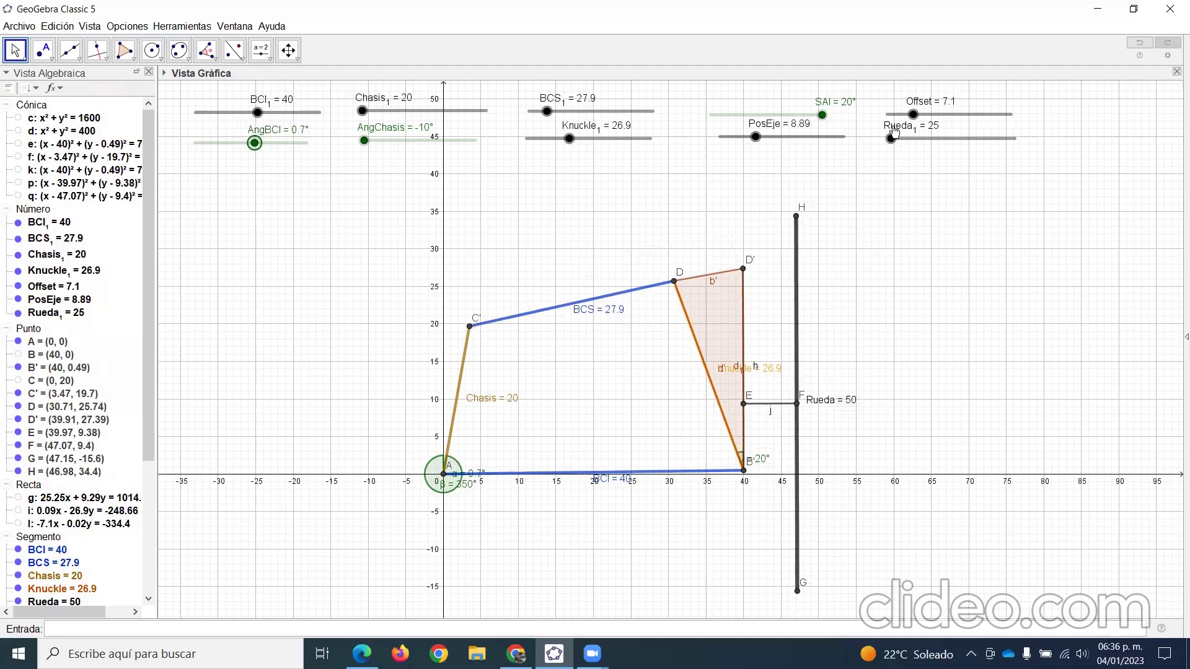
mouse_move(914, 115)
mouse_down()
mouse_move(990, 114)
mouse_move(890, 115)
mouse_move(950, 116)
mouse_move(931, 115)
mouse_up()
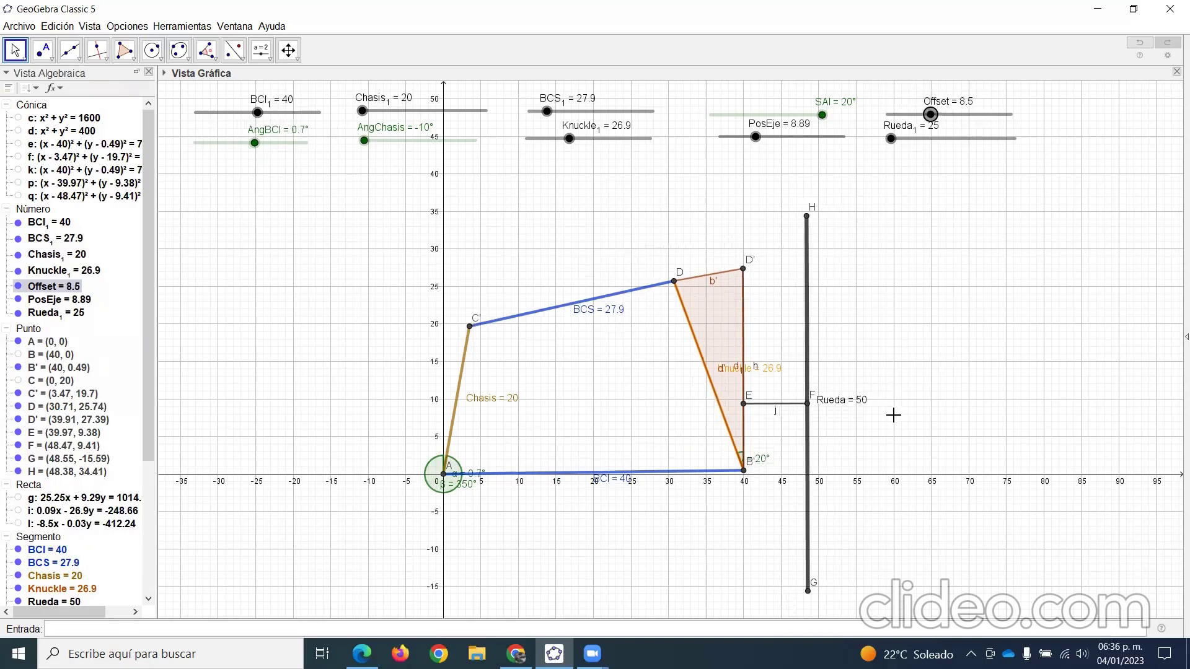
Step: Draw a line through G parallel to the x-axis, and set the AngBCI slider to 4.6°
click(97, 50)
click(94, 103)
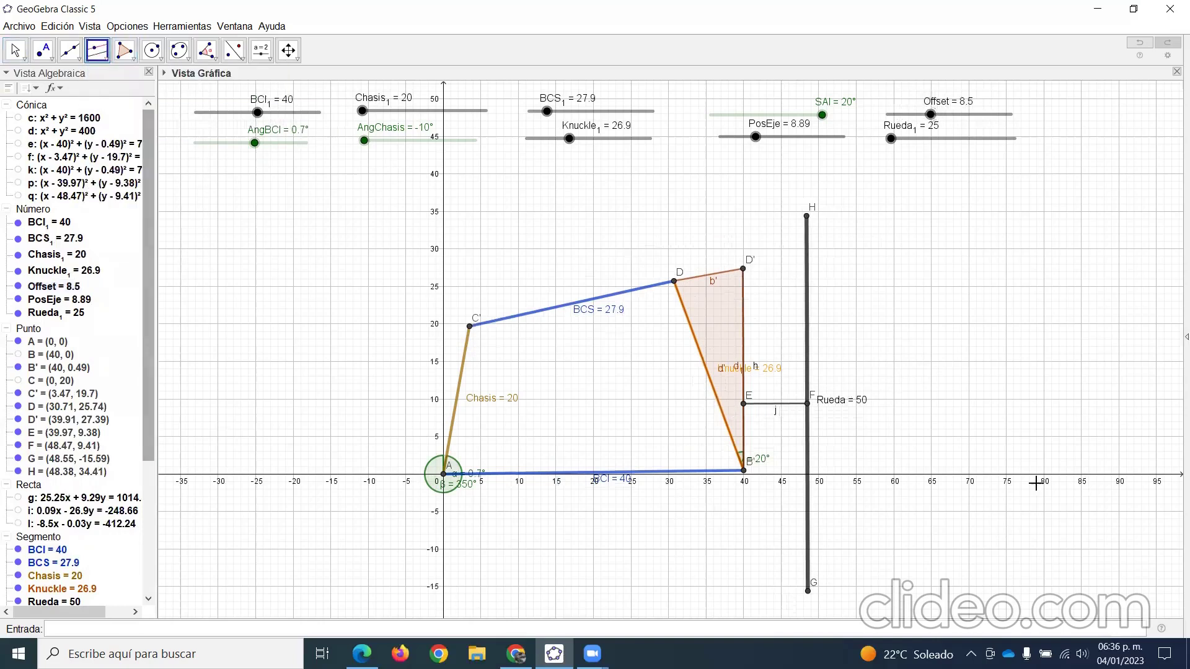
click(914, 481)
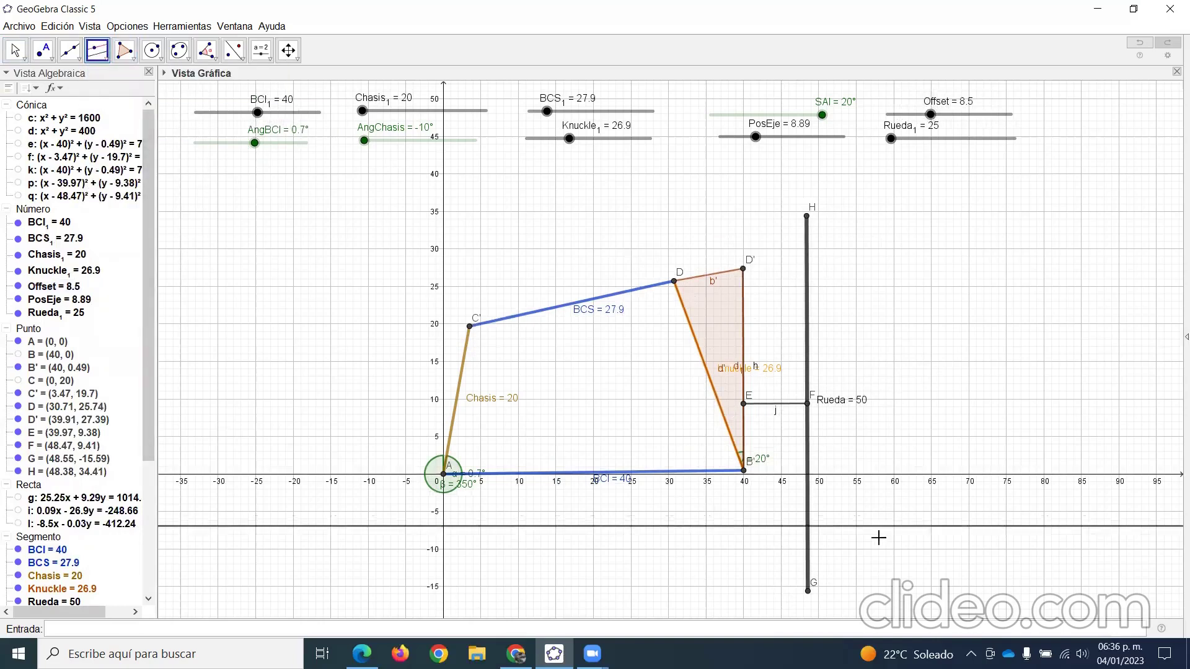
click(809, 593)
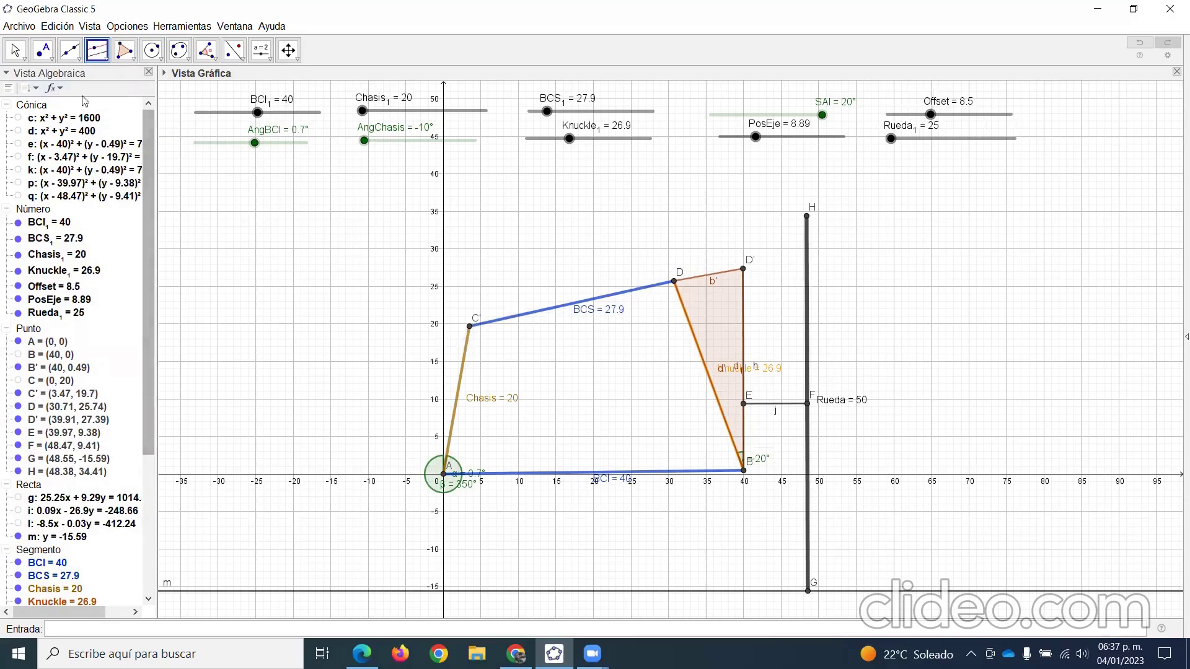
click(15, 50)
mouse_move(255, 143)
mouse_down()
mouse_move(234, 145)
mouse_move(285, 134)
mouse_move(260, 136)
mouse_move(276, 140)
mouse_up()
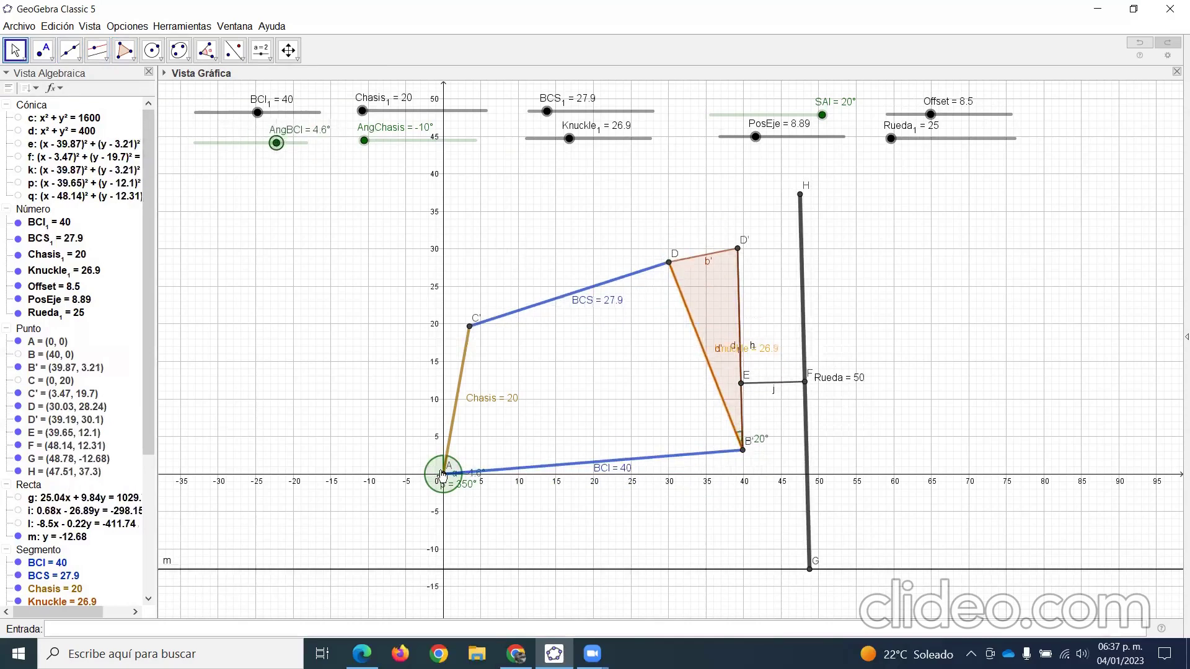
Step: Show the hidden line g along the Knuckle and create its intersection point with horizontal line m
drag(152, 351, 167, 483)
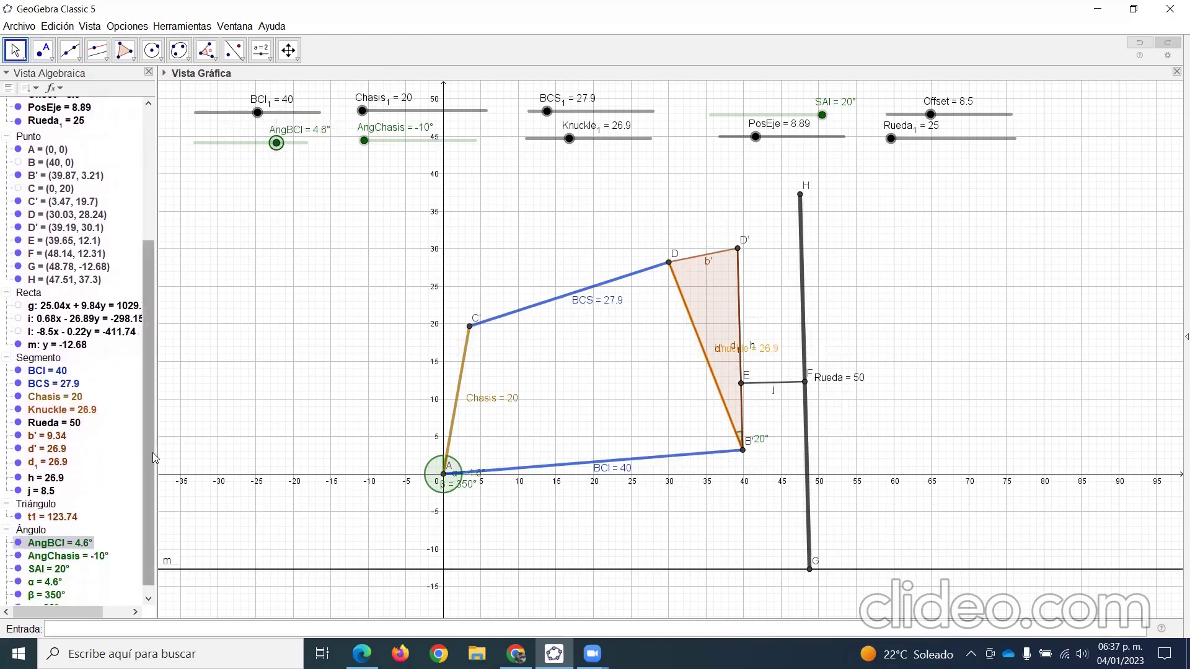
click(19, 306)
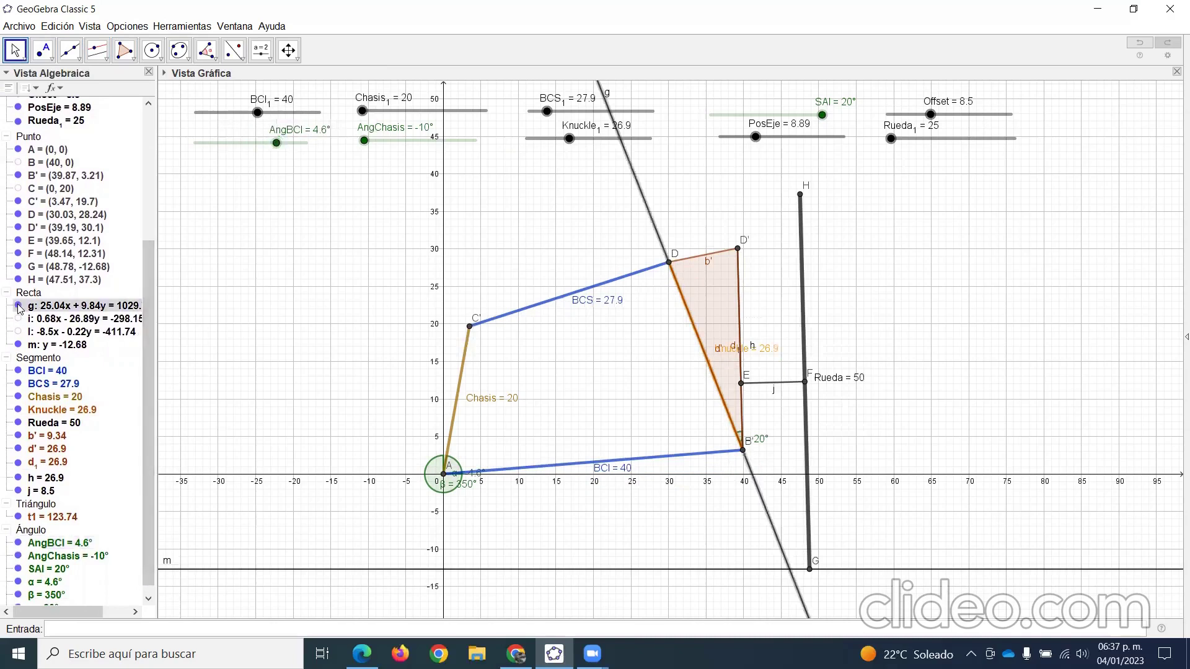
click(42, 50)
click(48, 159)
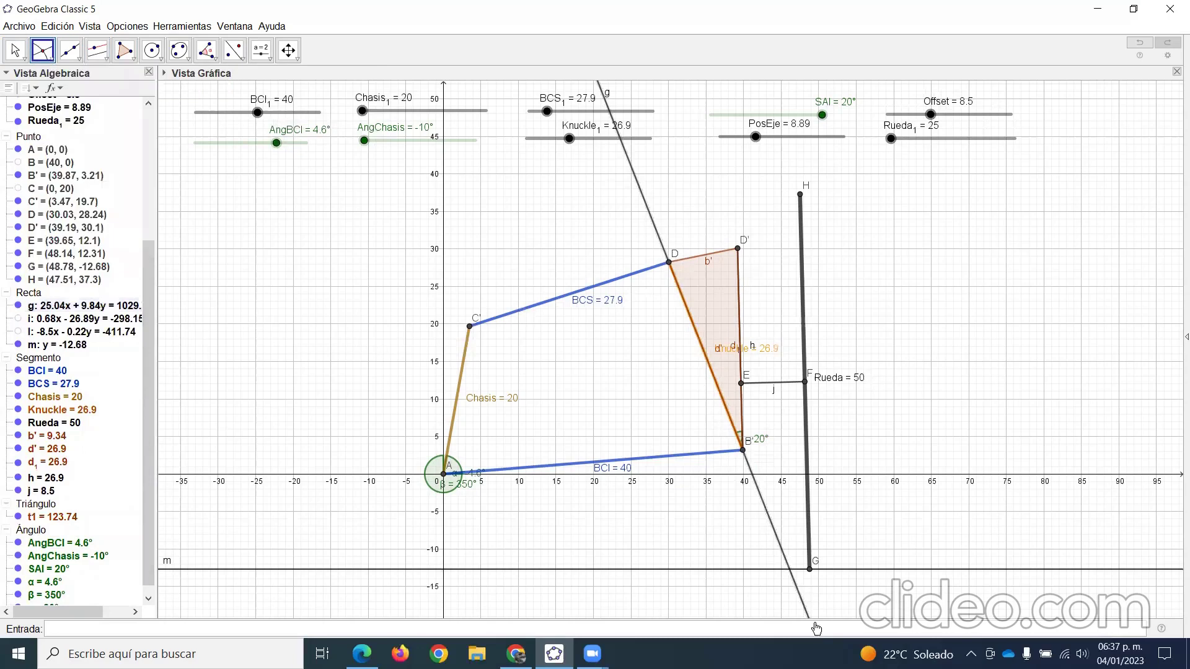
click(791, 573)
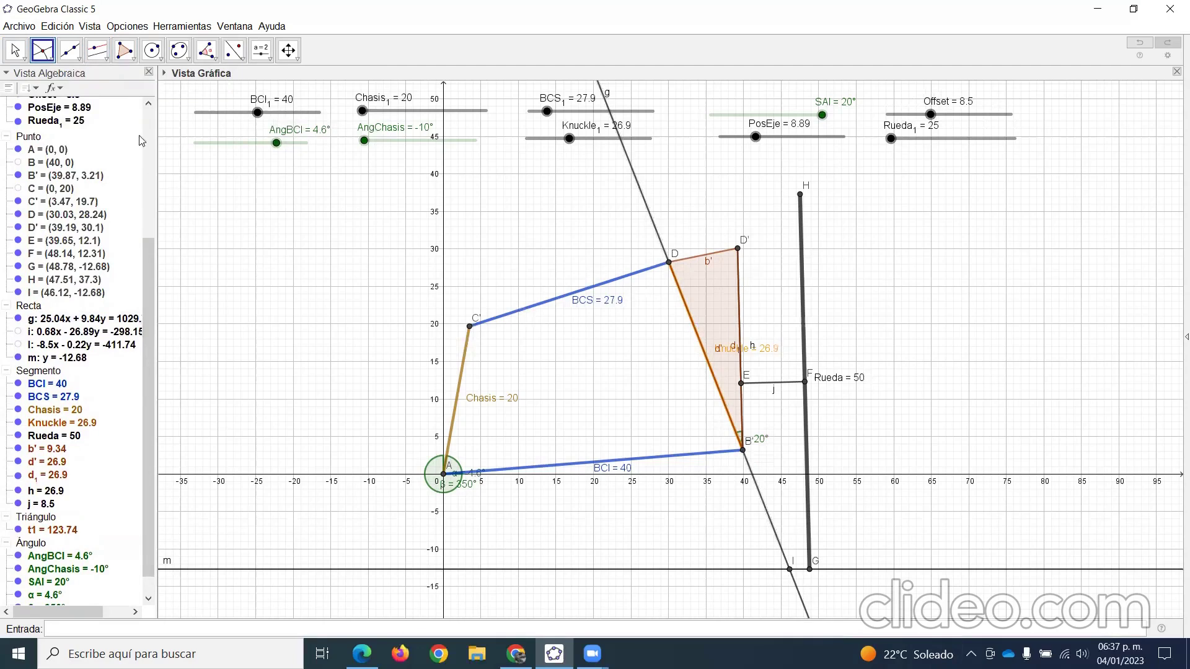
Step: Add a distance measurement between points I and G and place its label just below line m
click(215, 57)
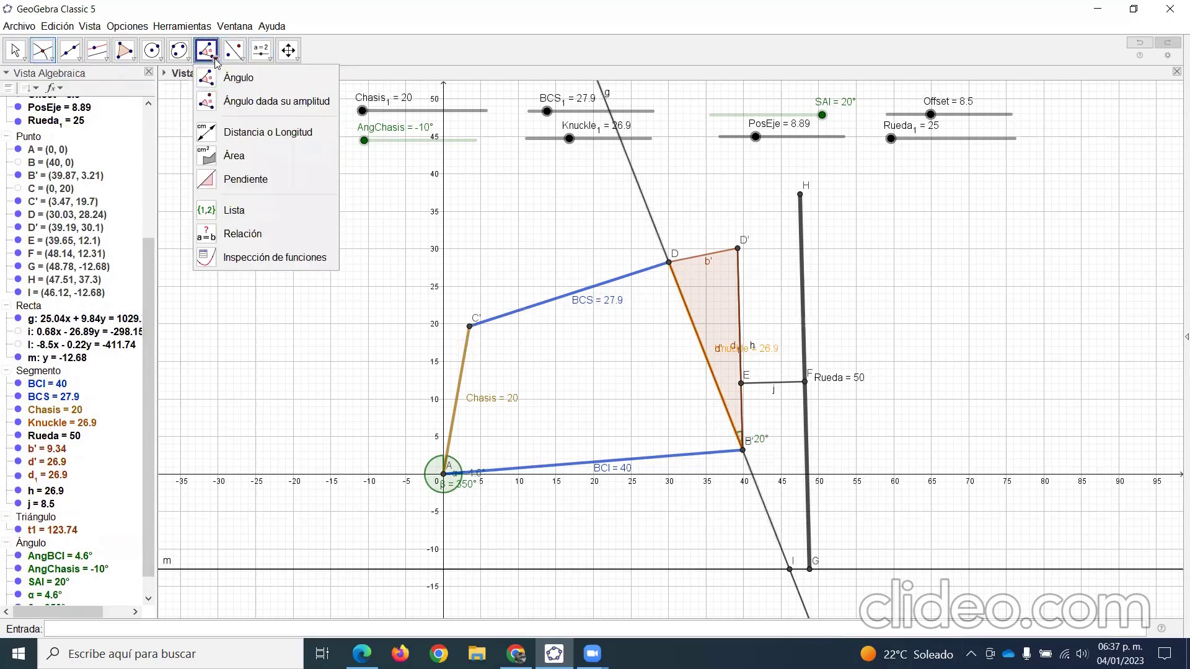
click(227, 132)
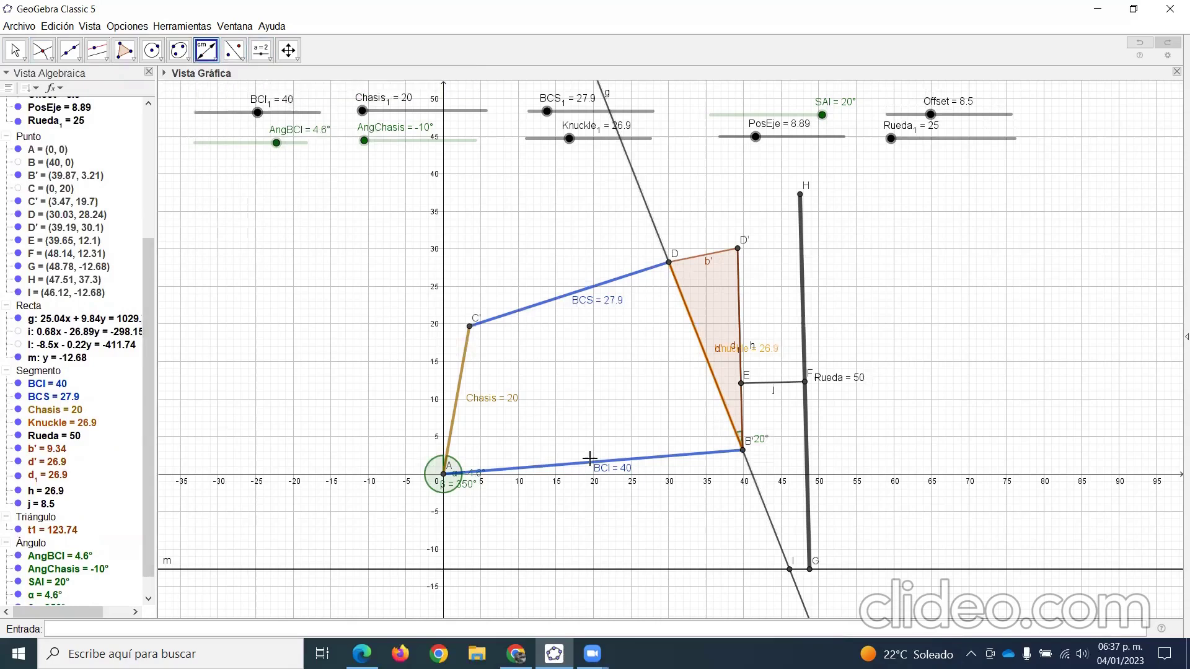
click(791, 572)
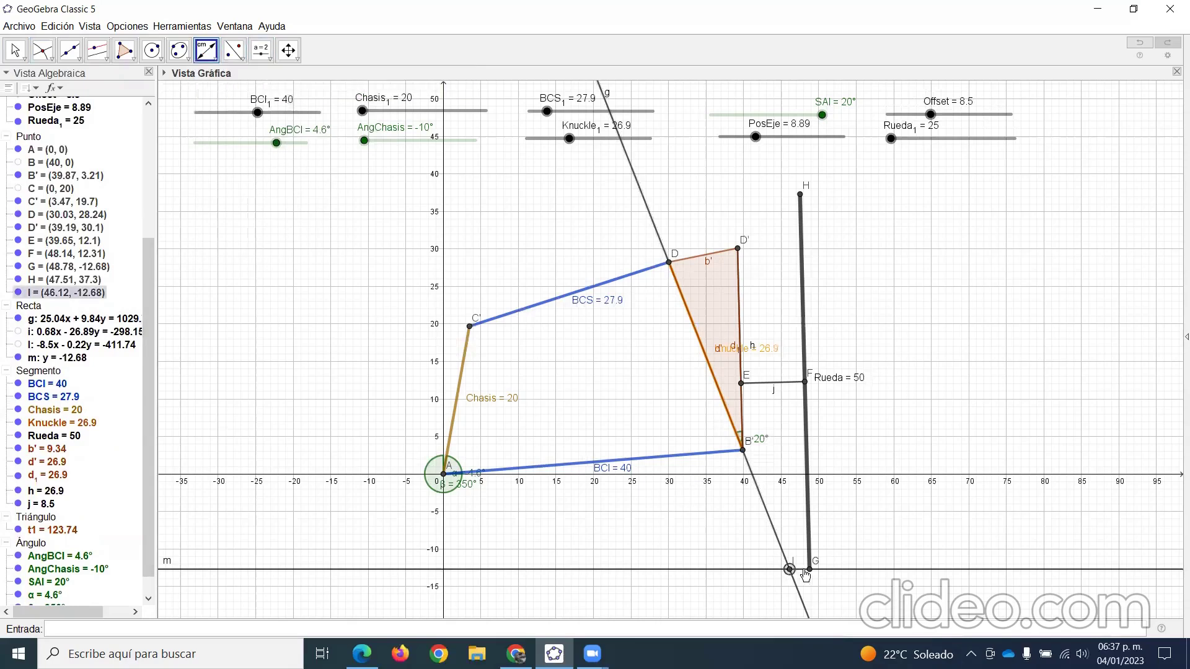
click(811, 574)
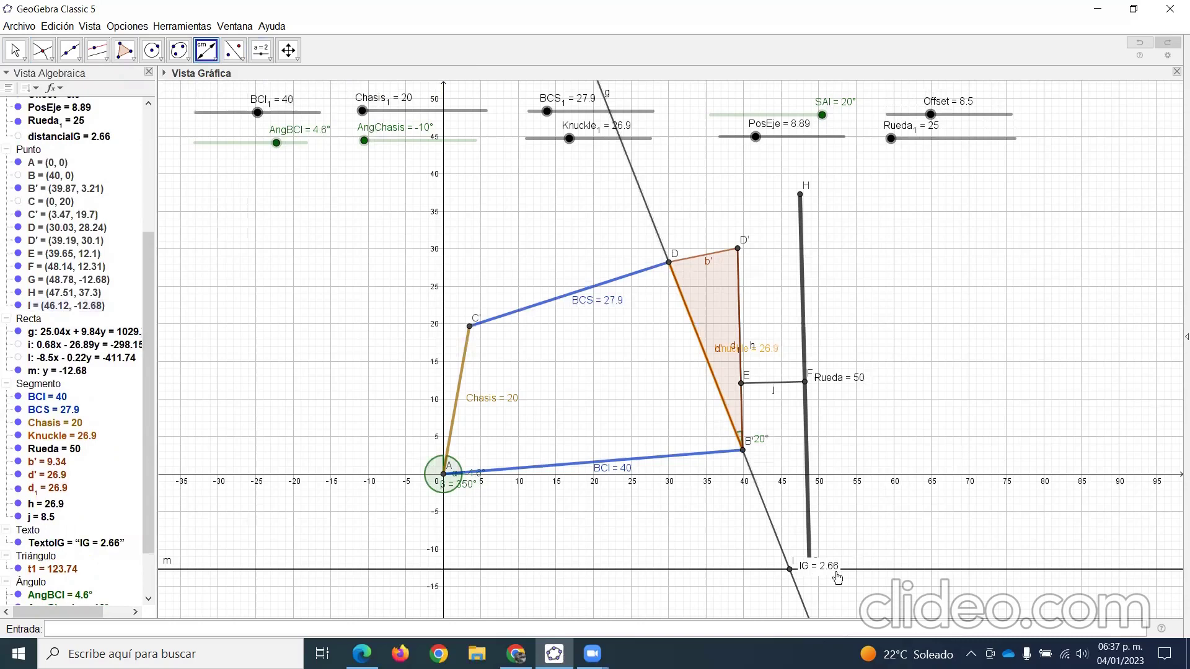
click(14, 49)
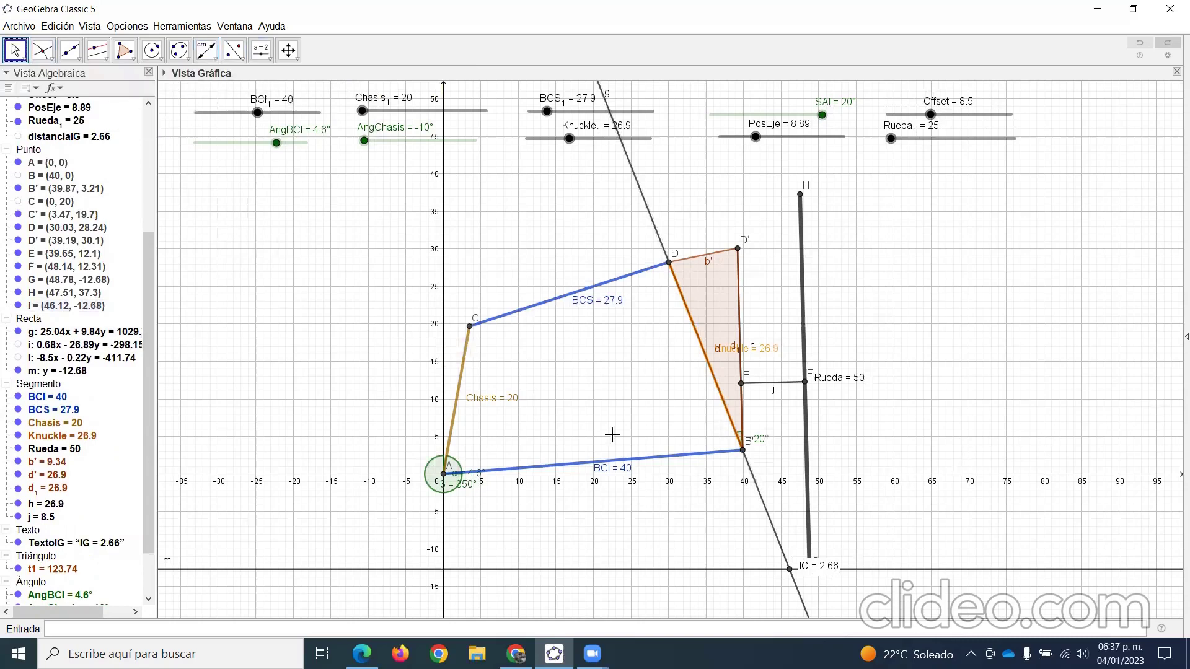
drag(816, 563, 773, 594)
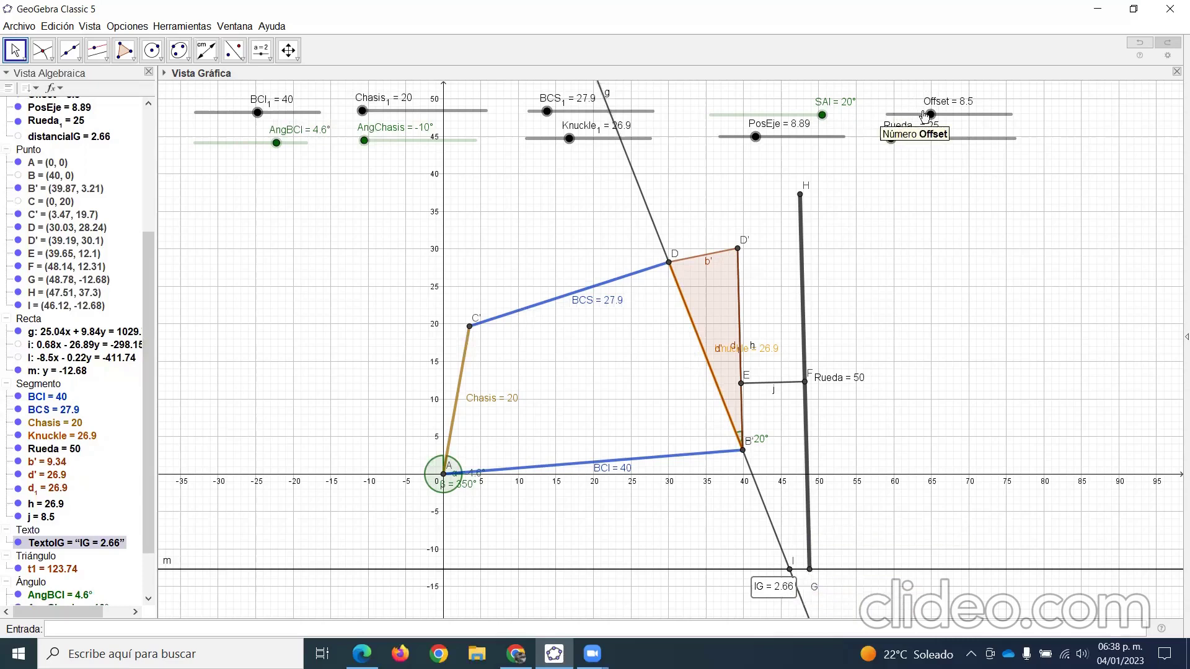
Step: Set the Offset slider to 7.9 and the AngBCI slider to 0.1°
drag(930, 116, 924, 120)
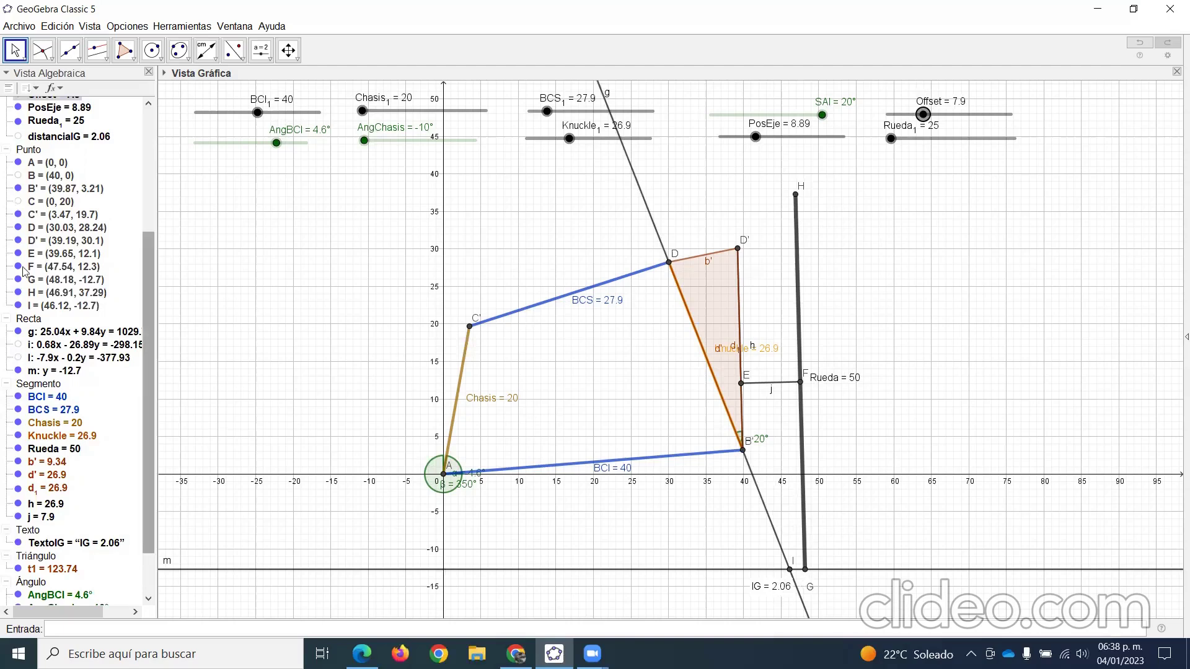
mouse_move(274, 145)
mouse_down()
mouse_move(242, 144)
mouse_move(271, 143)
mouse_up()
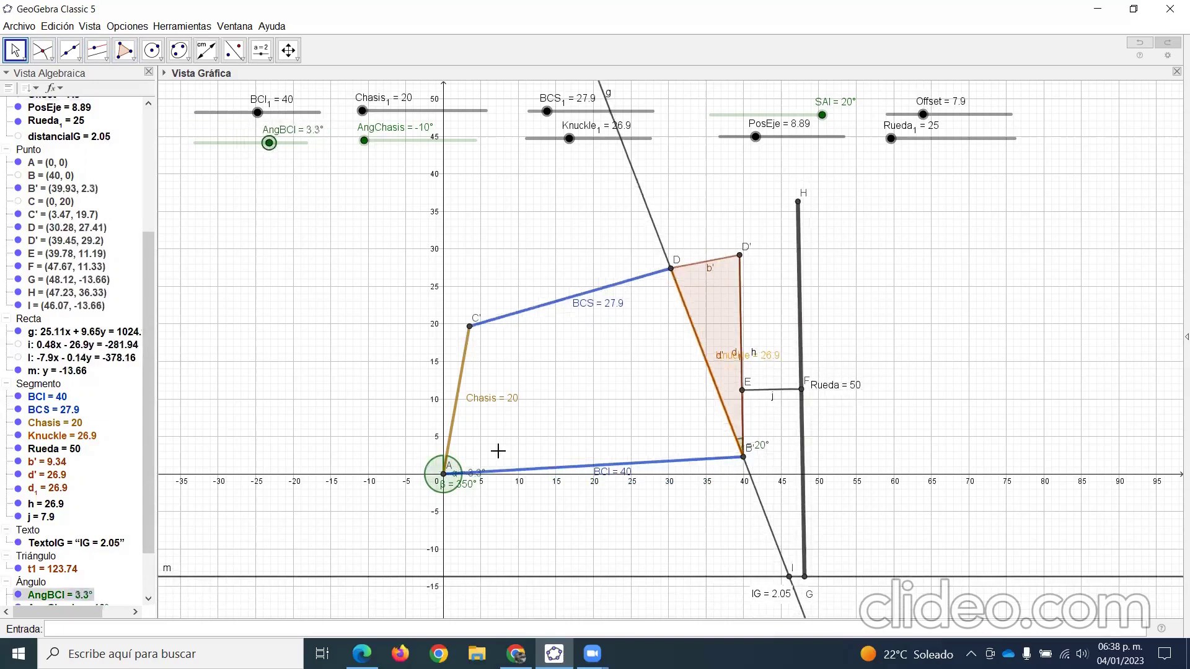
drag(287, 317, 253, 122)
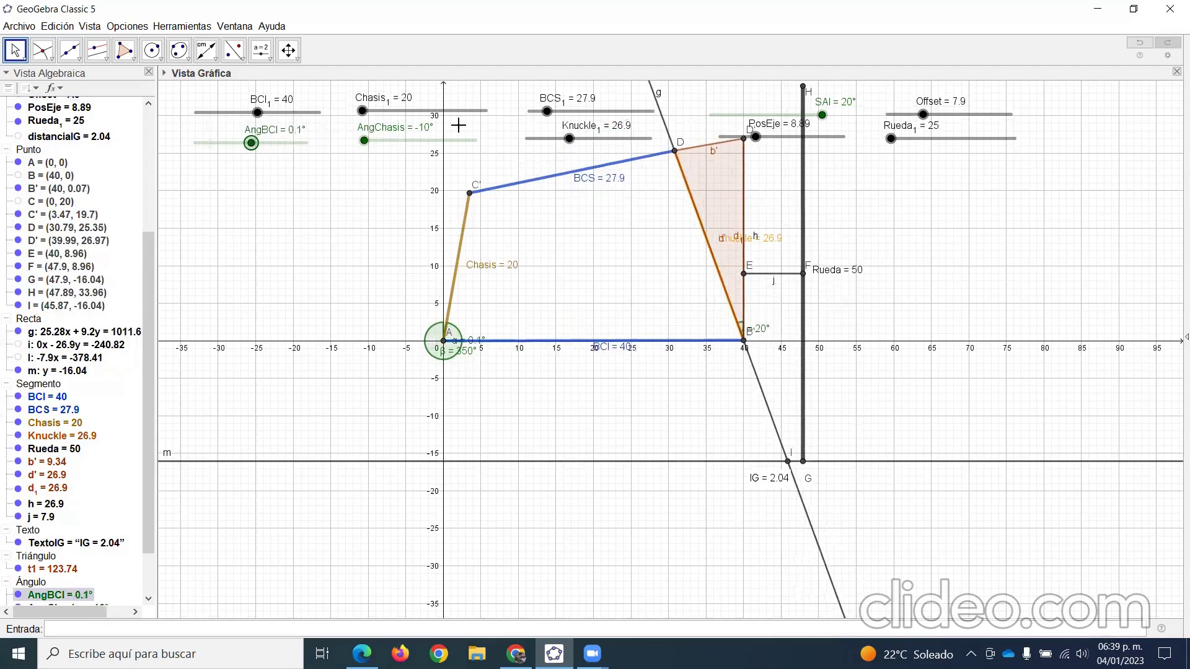
drag(559, 250, 519, 340)
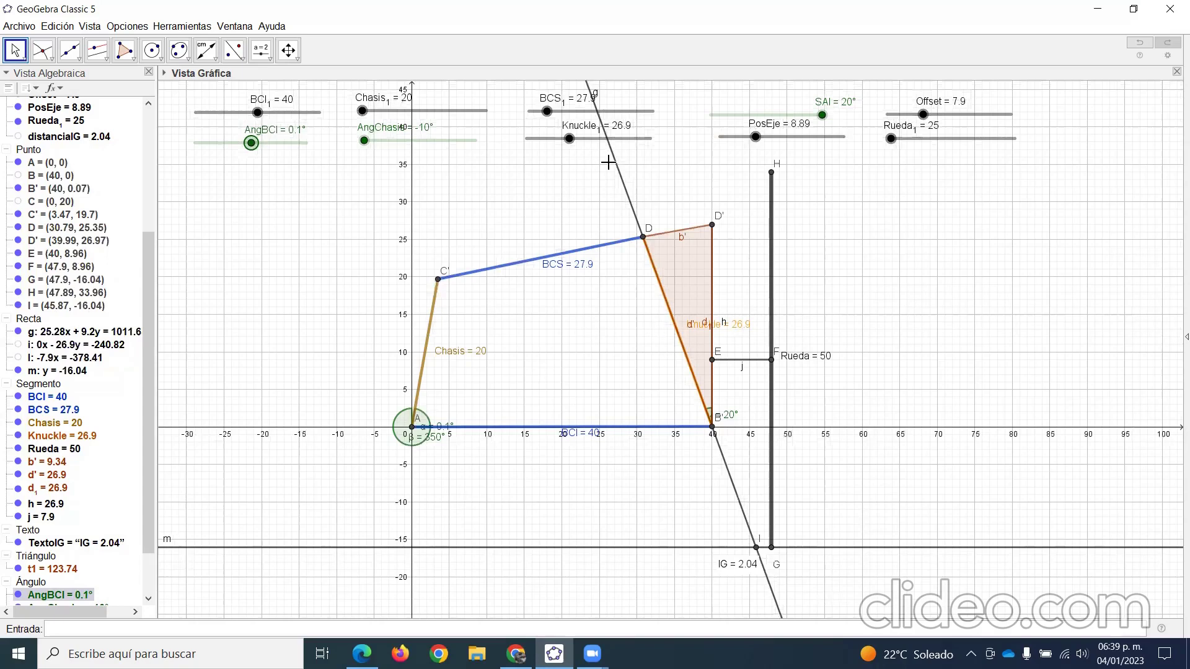
Step: Give line g along the Knuckle a dotted line style and the olive green colour 102, 153, 0
right_click(622, 181)
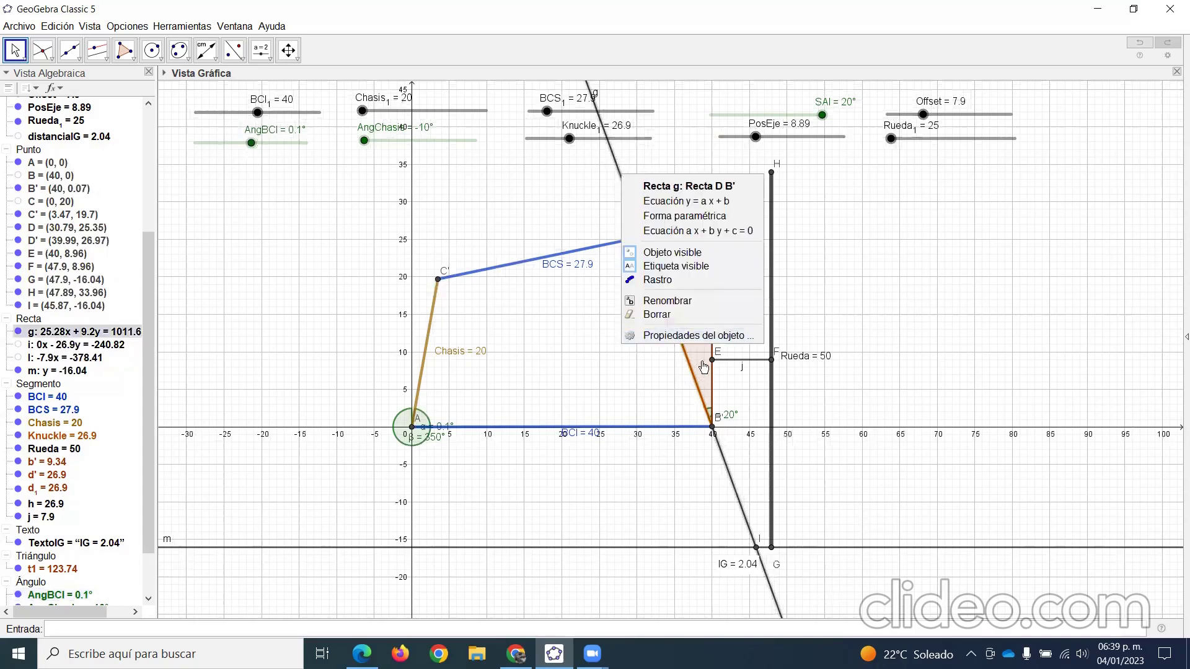
click(694, 336)
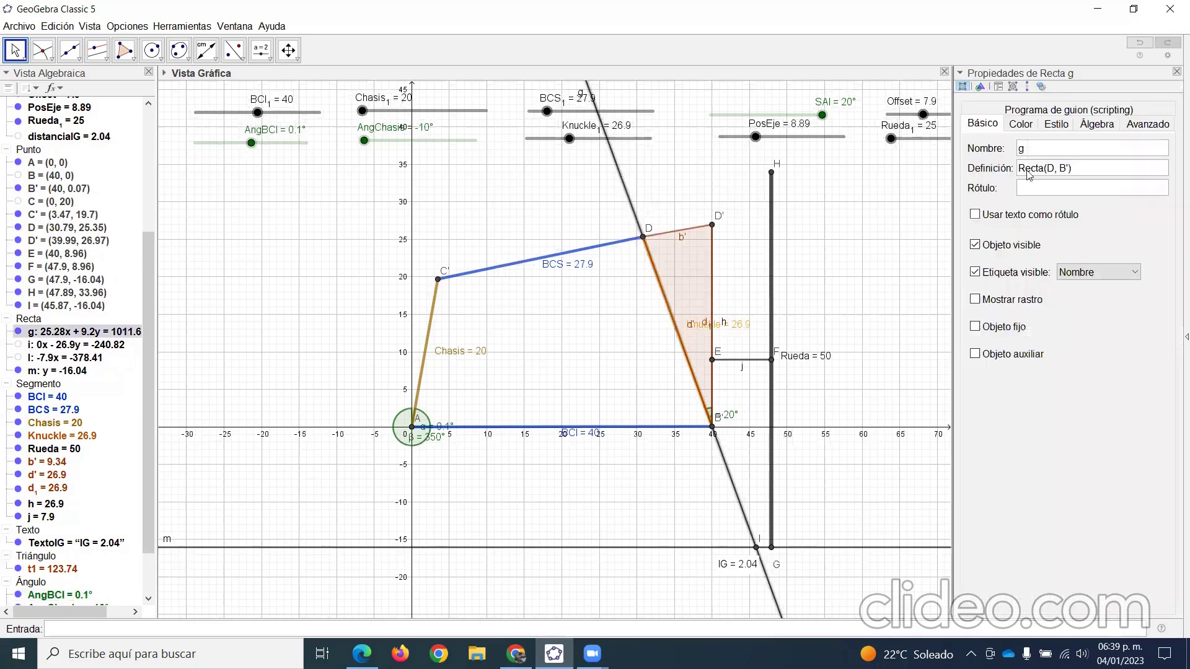
click(1061, 129)
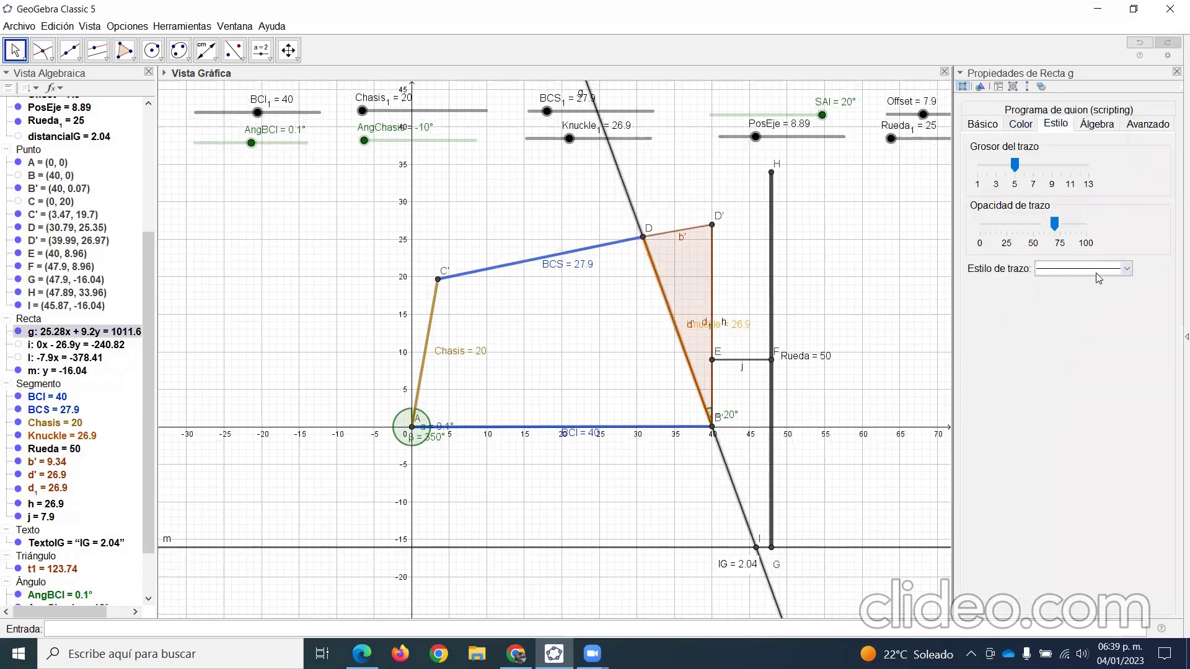
click(1097, 273)
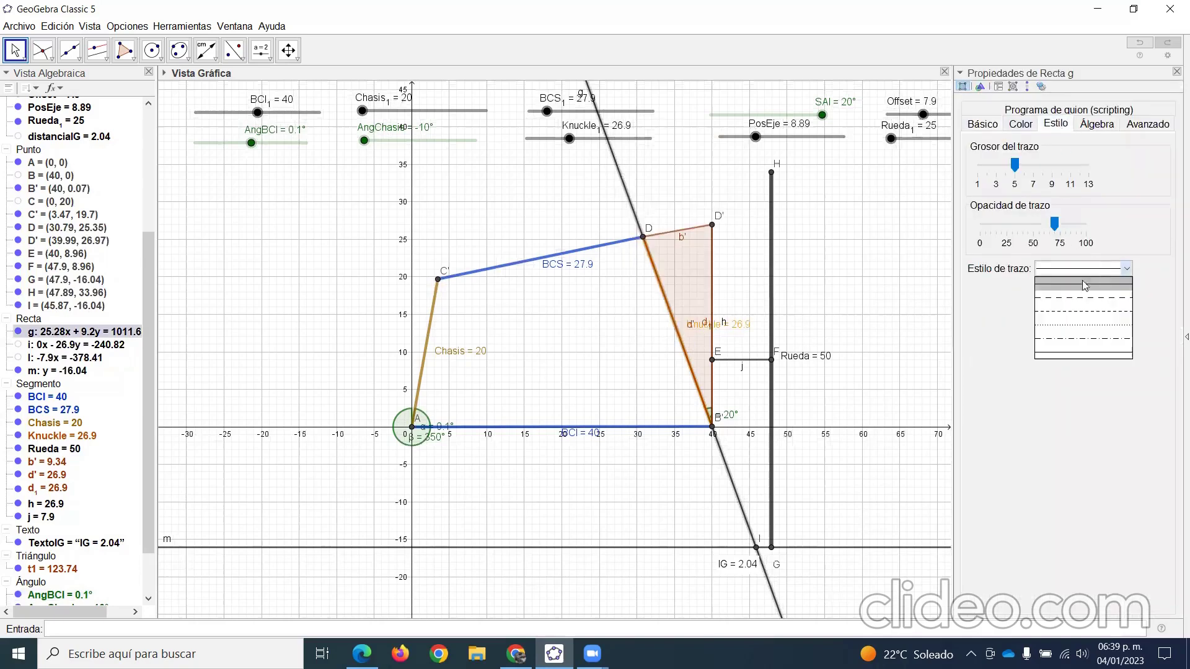
click(1074, 324)
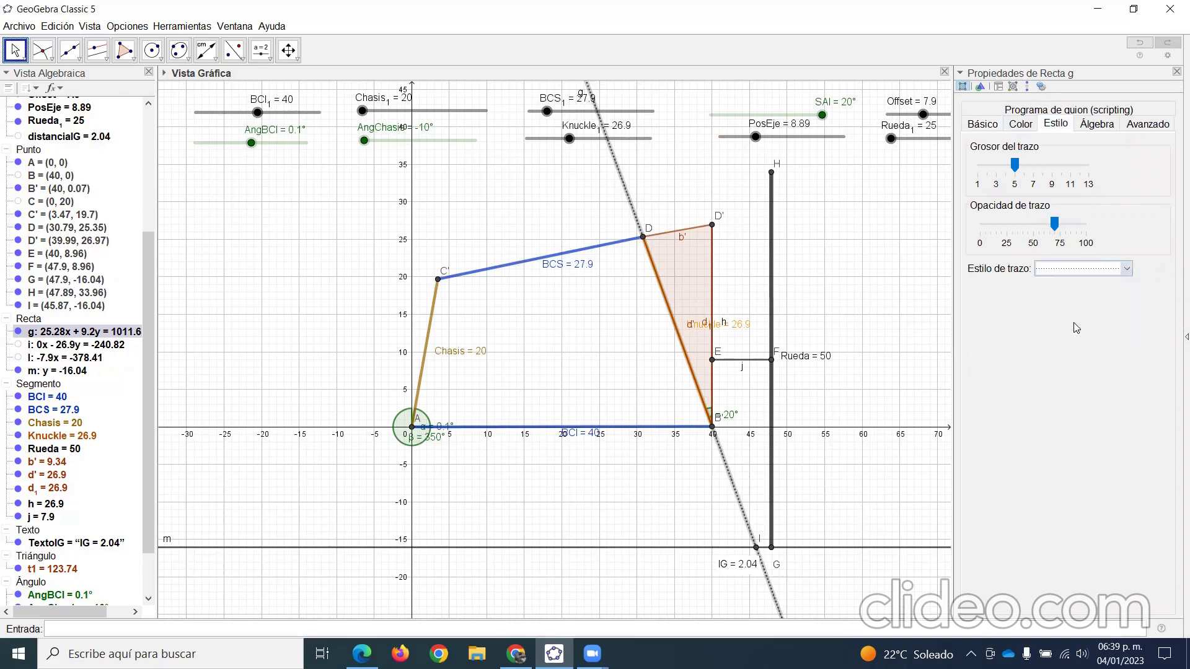
click(1021, 125)
click(1060, 180)
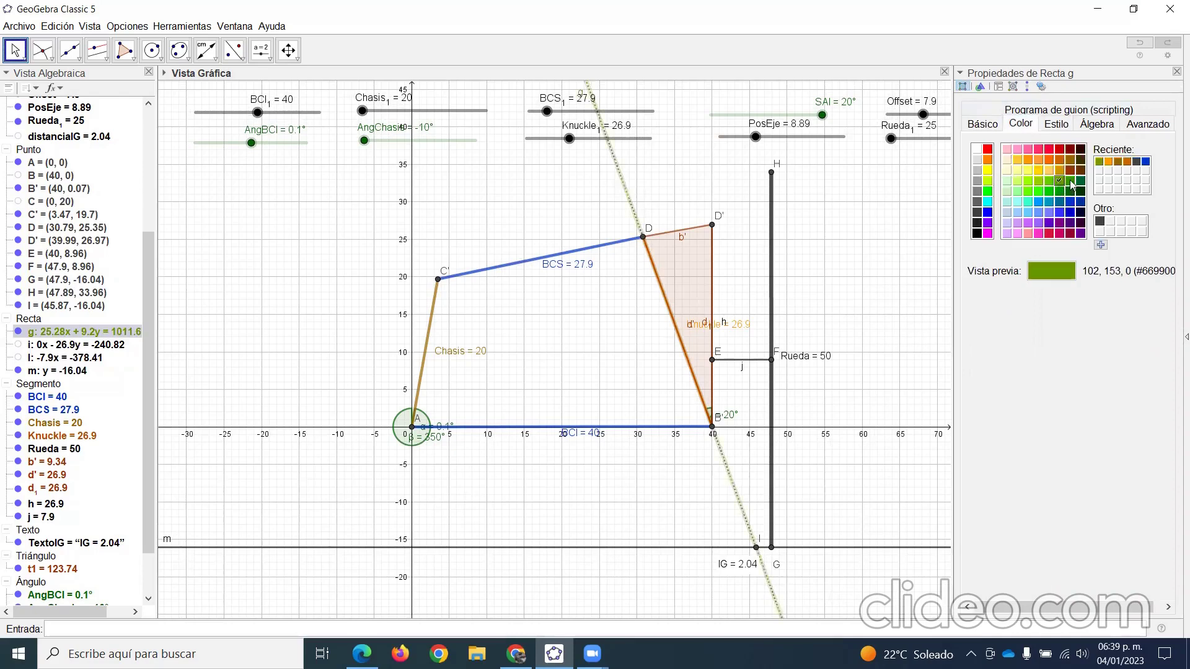
click(1177, 72)
click(1042, 369)
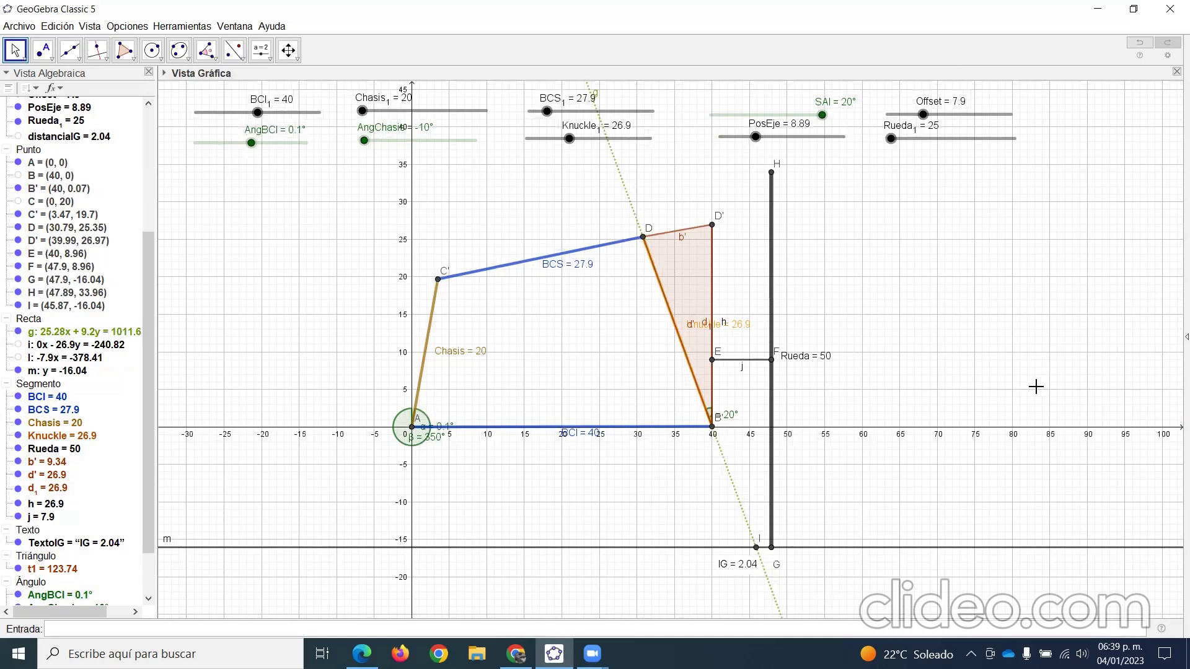
Step: Rename the dotted green line g through D and B' as KingPin
right_click(626, 188)
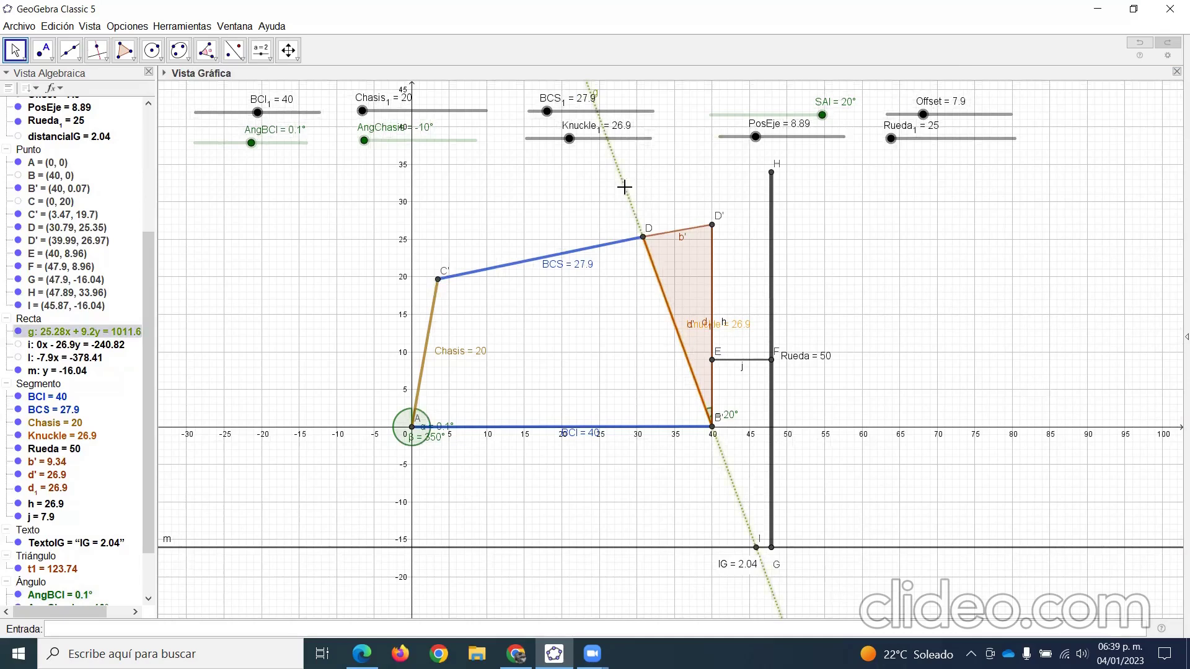
click(699, 349)
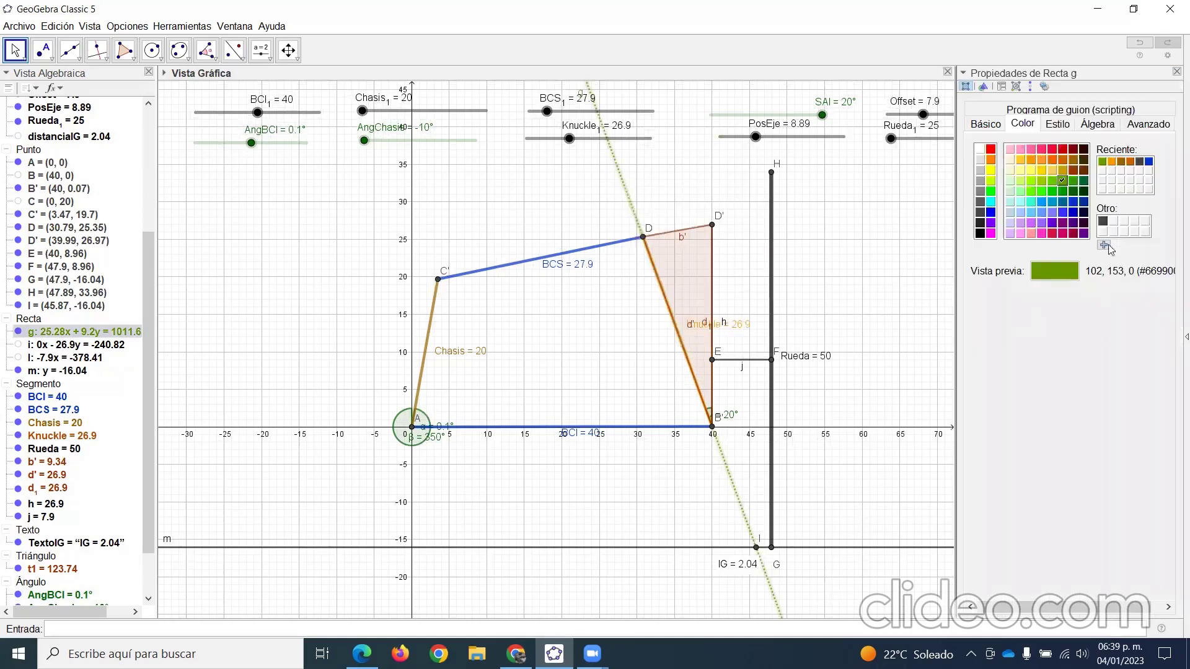
click(986, 124)
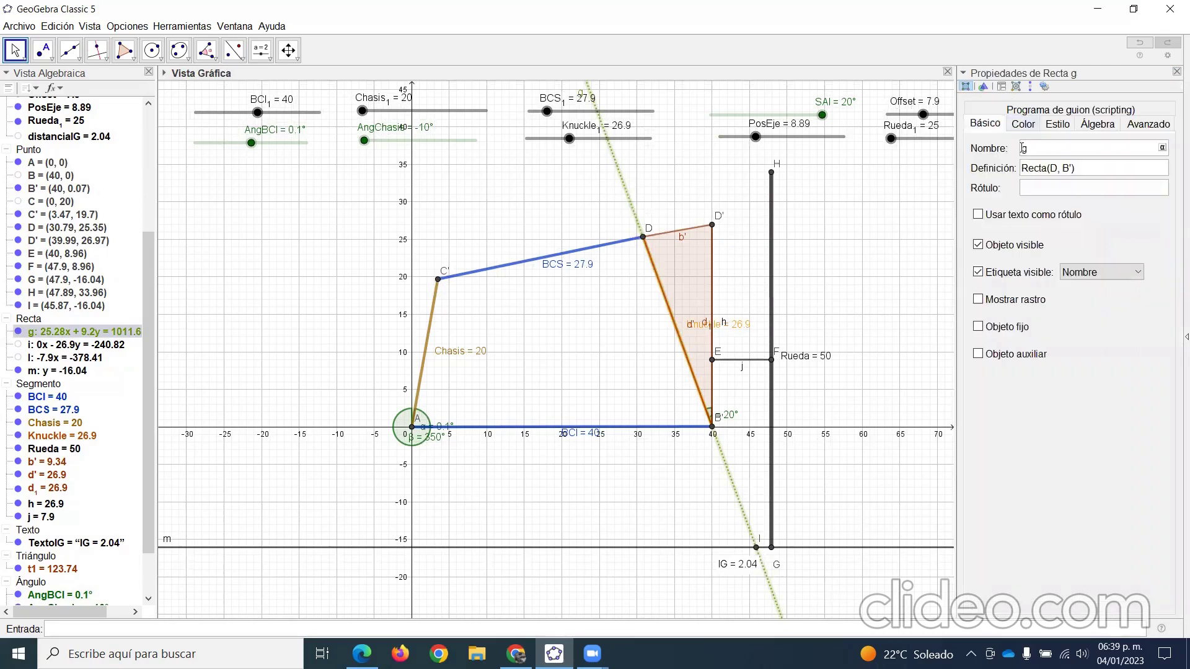
text(L)
text(ing)
text(Pin)
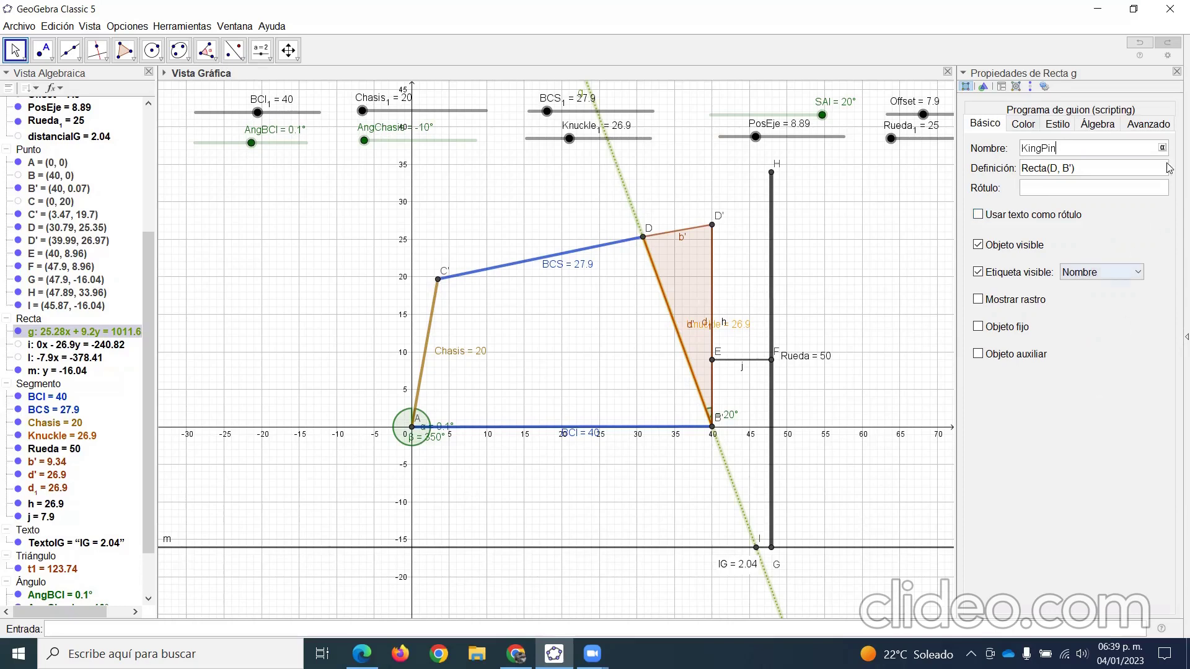
click(1176, 72)
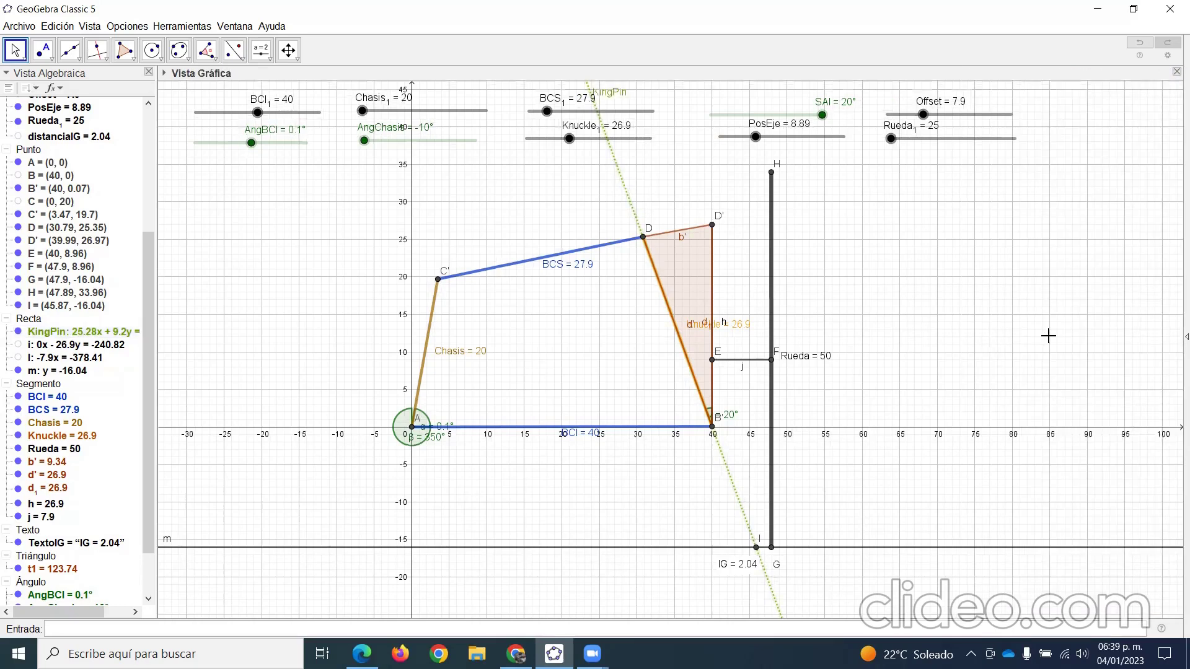